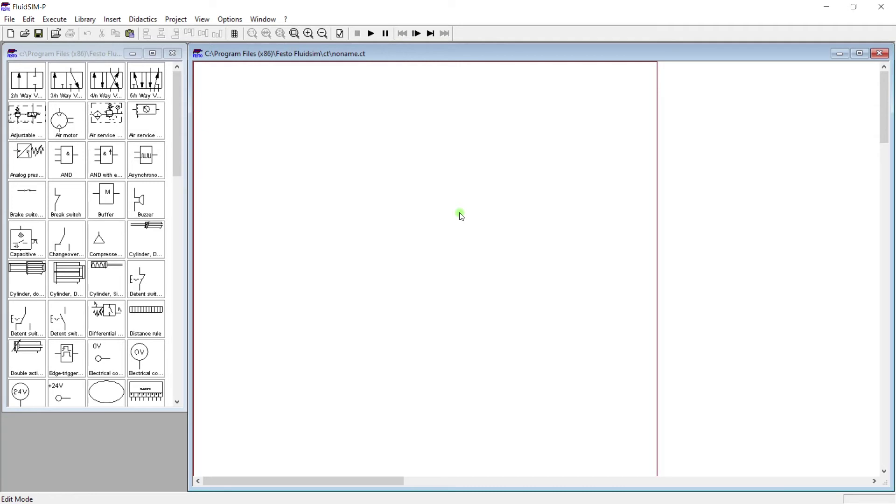
Switch to the Word job sheet and examine the electro-pneumatic circuit in Gambar 3.3, including its plus and minus supply lines.
key(alt+Tab)
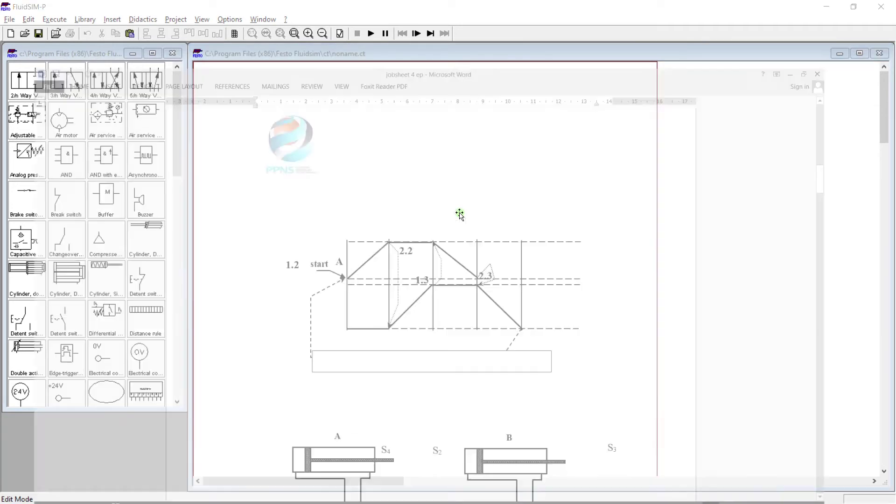
scroll(482, 314, down, 6)
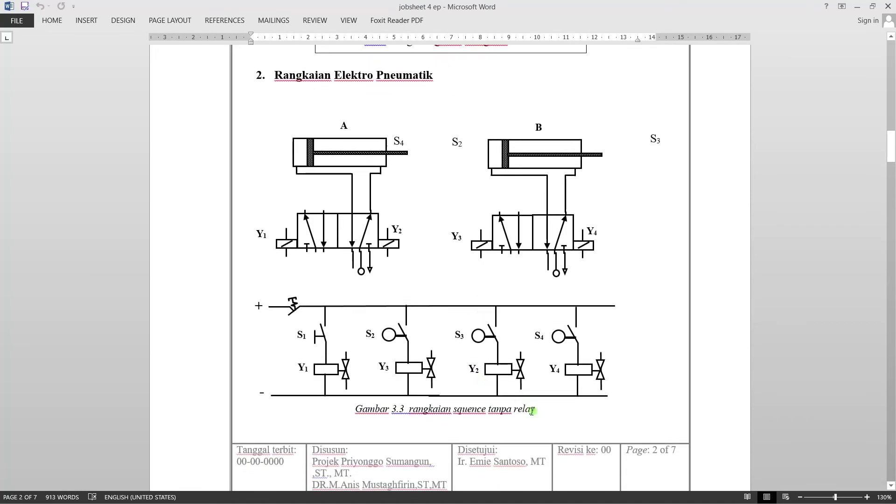
drag(535, 411, 414, 413)
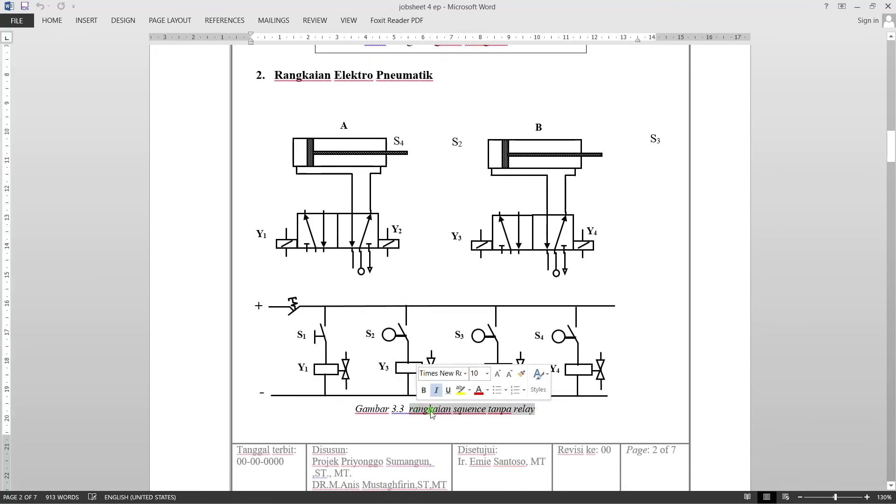
click(429, 412)
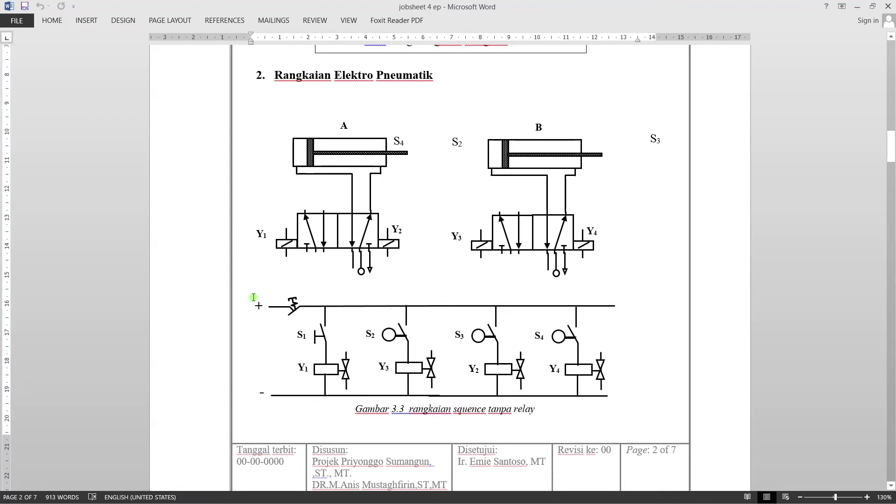
drag(253, 304, 618, 394)
click(784, 316)
click(258, 306)
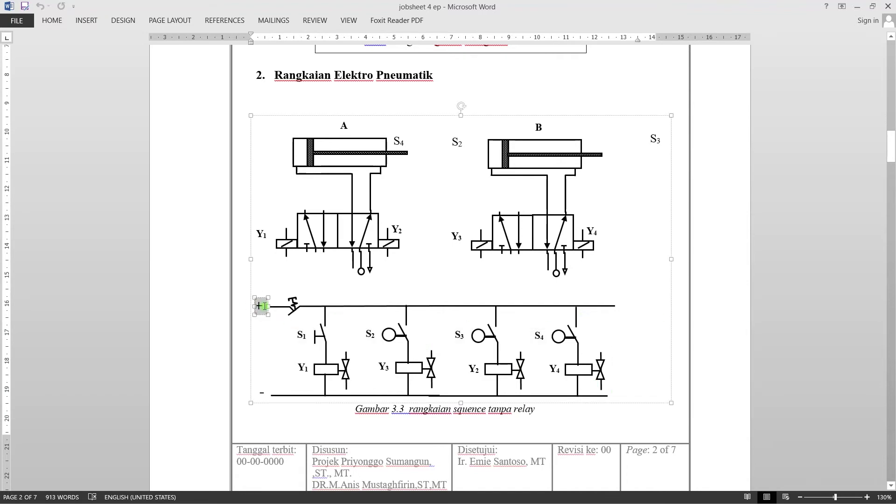
click(261, 392)
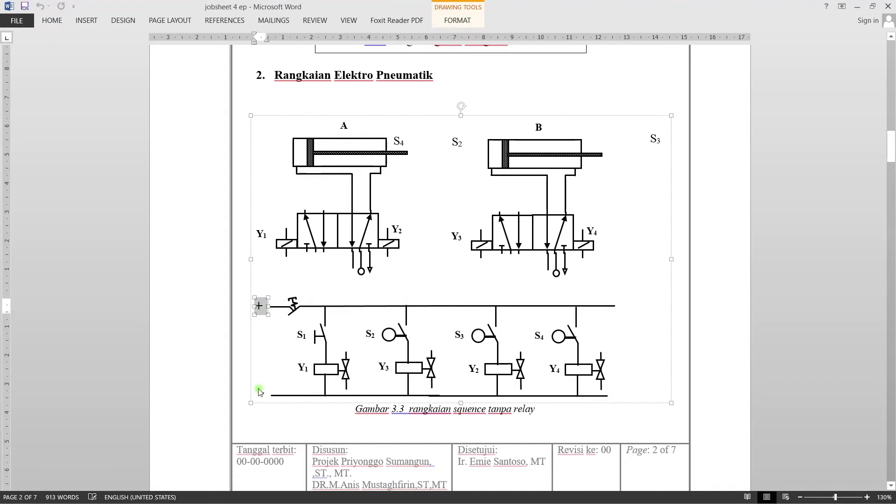
click(264, 306)
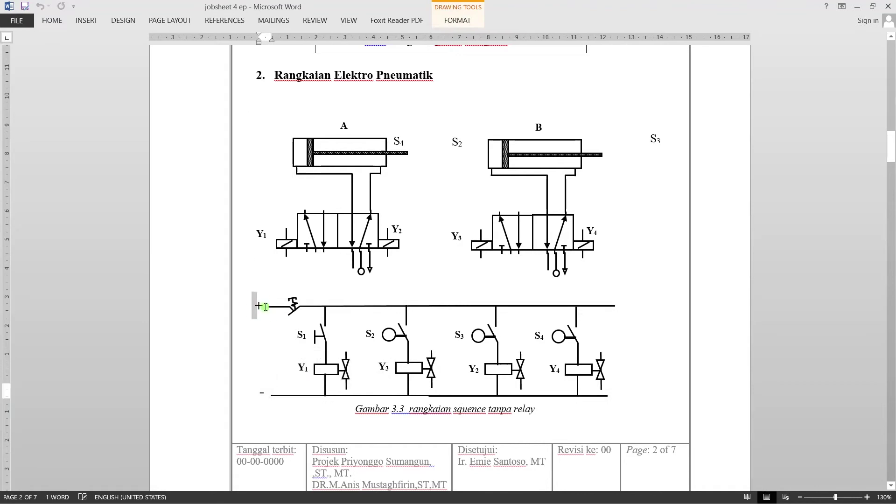
click(265, 307)
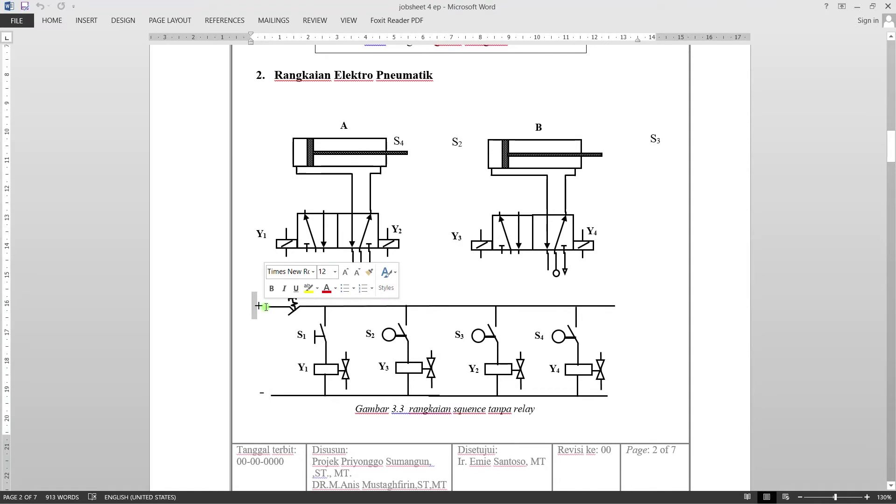
Switch to FluidSIM-P and place a +24V electrical connection with a 0V connection aligned directly below it.
key(alt+Tab)
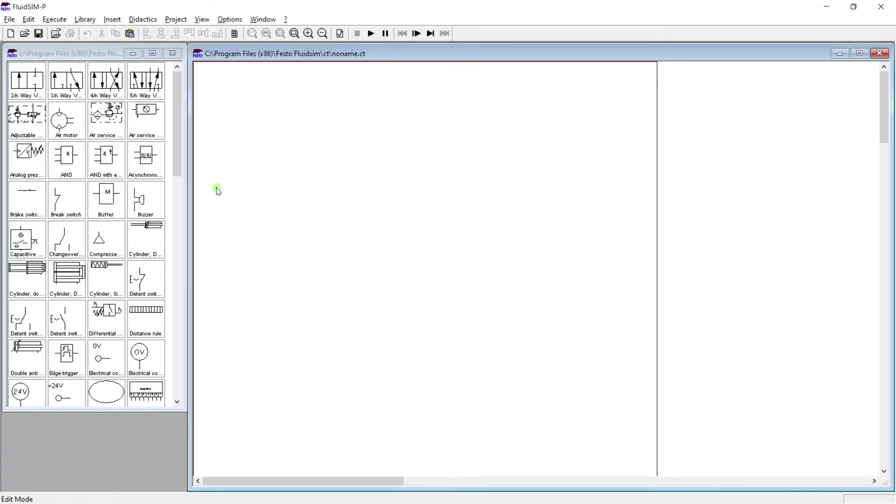
drag(178, 144, 180, 187)
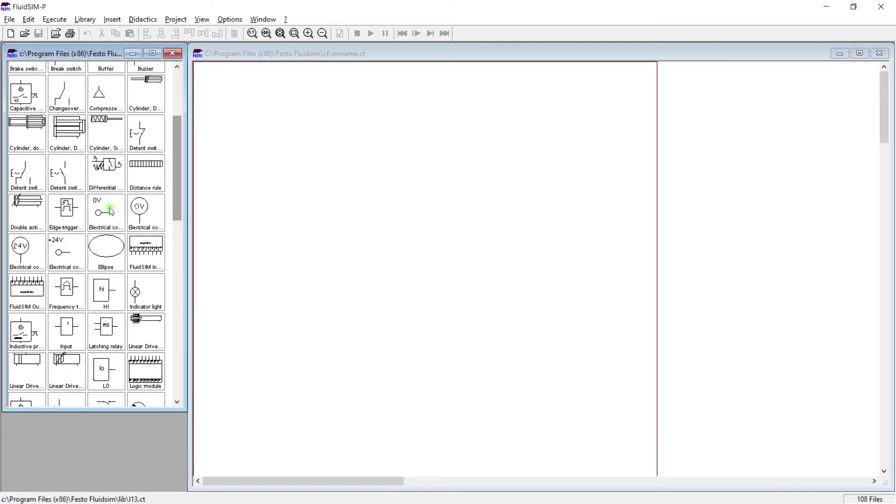
drag(60, 260, 277, 186)
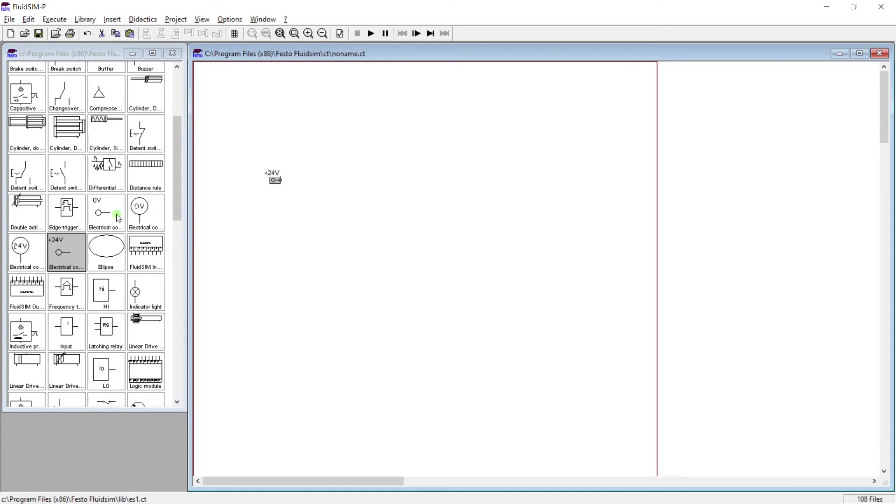
drag(117, 219, 275, 263)
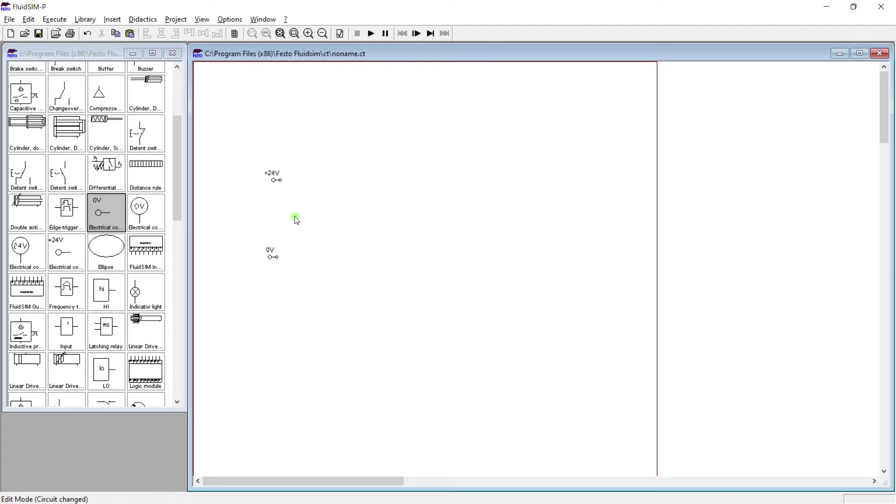
drag(271, 256, 274, 256)
click(173, 182)
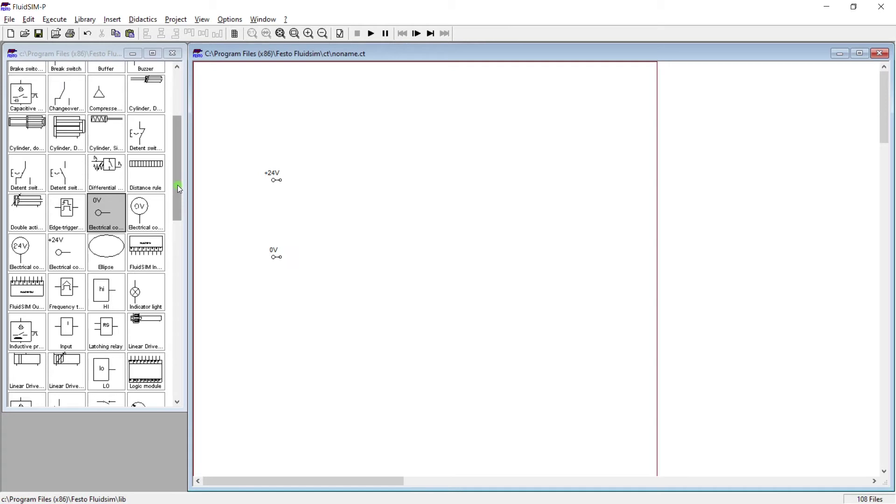
Check the main switch in the Word job sheet, and back in FluidSIM-P place a detent switch (break) beside the +24V connection.
key(alt+Tab)
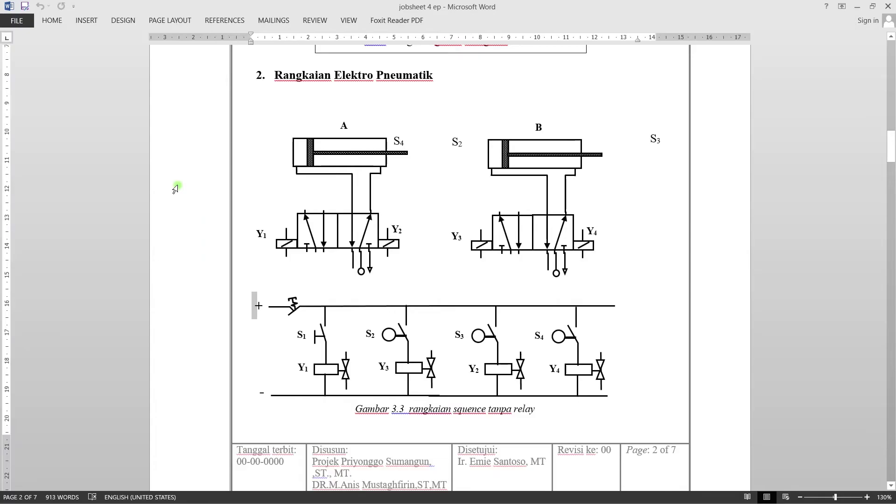
click(296, 303)
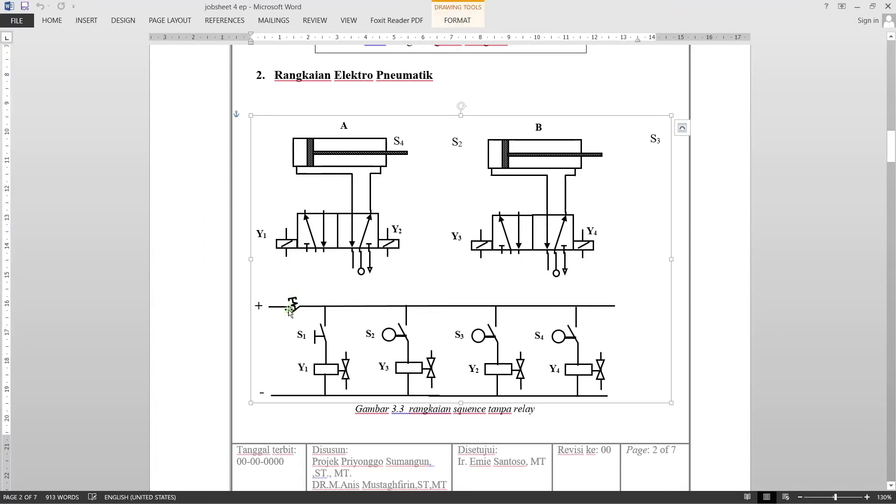
key(alt+Tab)
drag(178, 195, 177, 173)
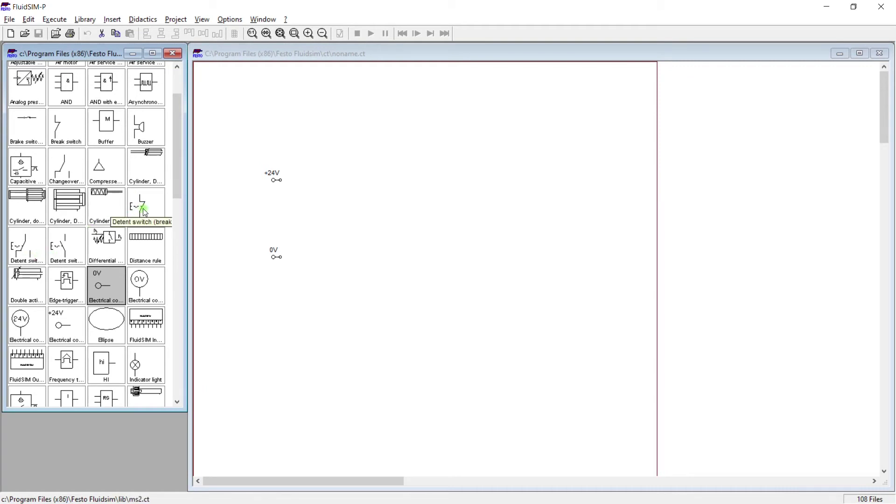
drag(142, 208, 313, 174)
click(334, 176)
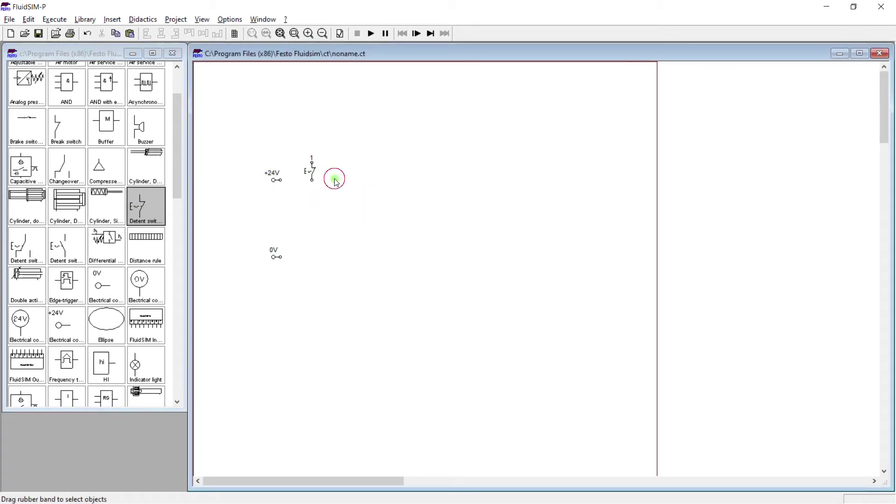
Rotate the detent switch 270° and line it up horizontally with the +24V connection.
click(310, 172)
right_click(312, 172)
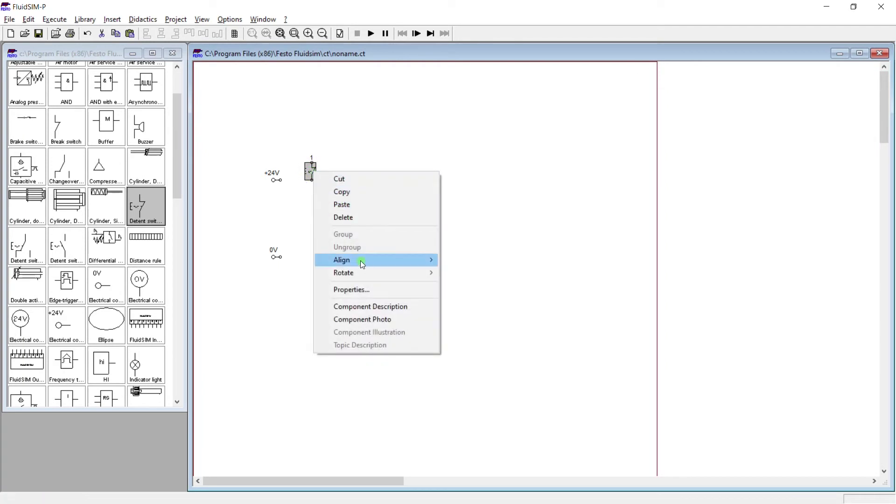
mouse_move(369, 270)
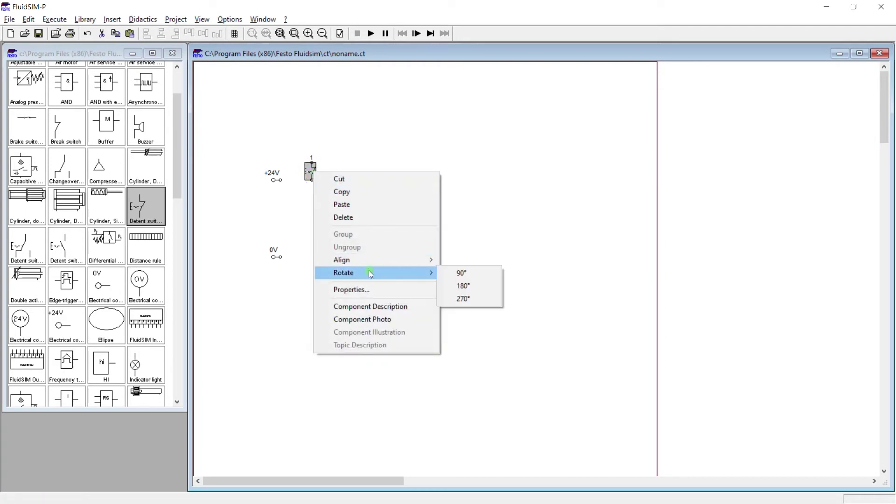
click(462, 299)
drag(309, 174, 318, 180)
click(357, 180)
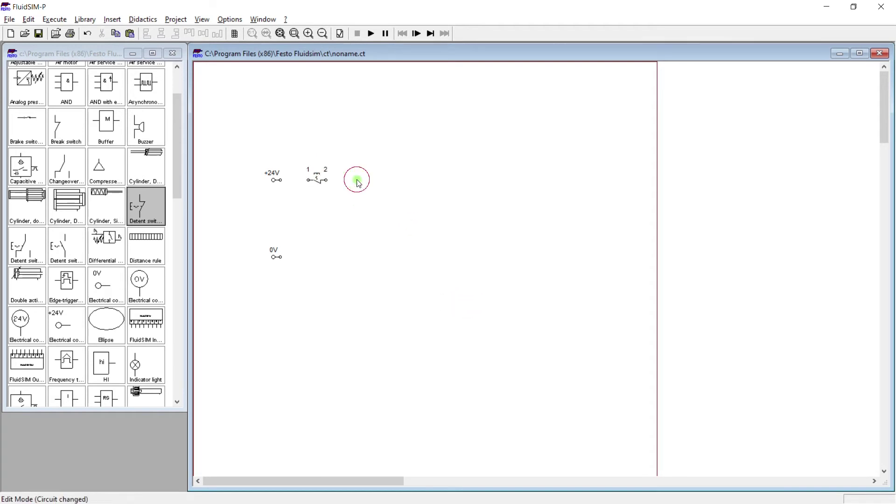
Check S1 in the Word job sheet, and back in FluidSIM-P place a break-type pushbutton below and beyond the detent switch.
key(alt+Tab)
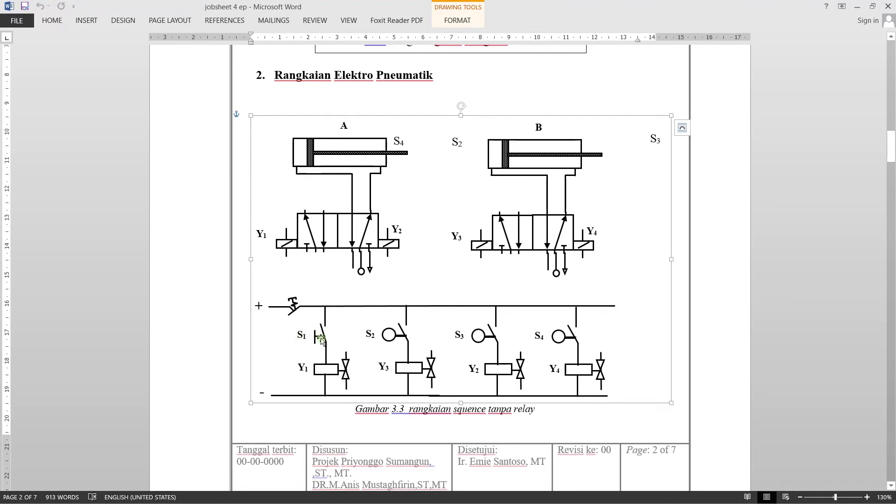
key(alt+Tab)
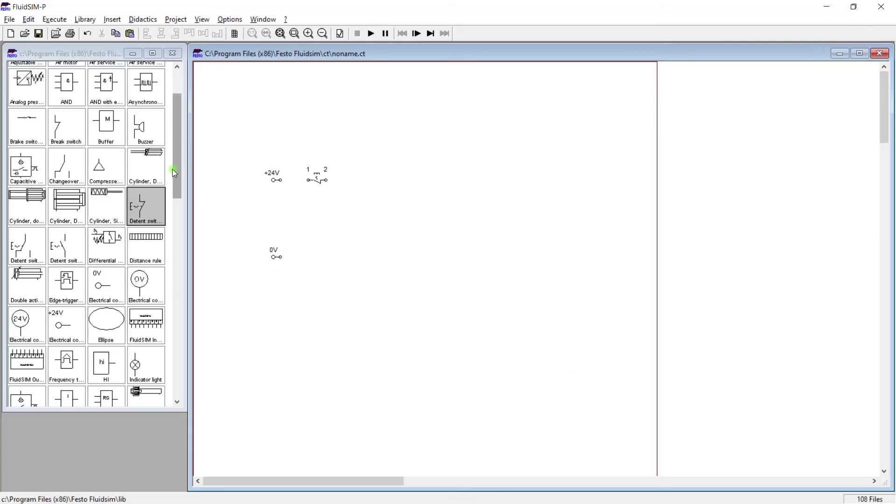
drag(177, 175, 355, 210)
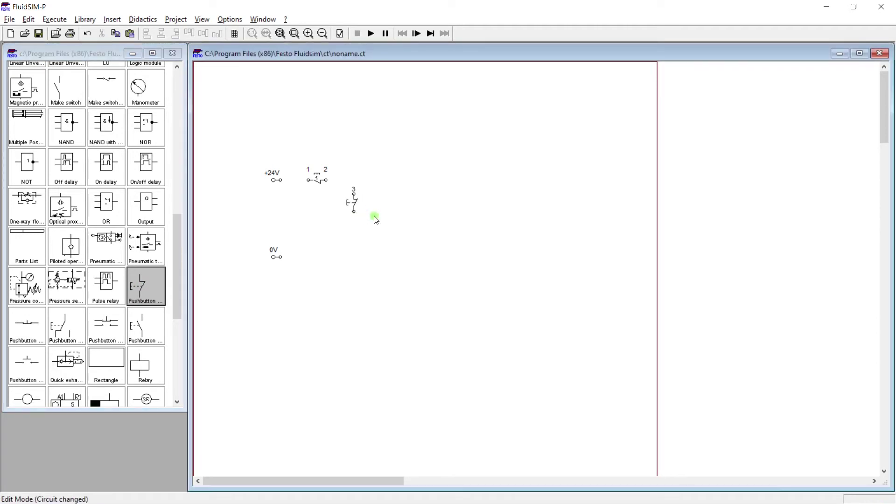
Check Y1 in the Word job sheet, and back in FluidSIM-P place a valve solenoid directly below the pushbutton.
key(alt+Tab)
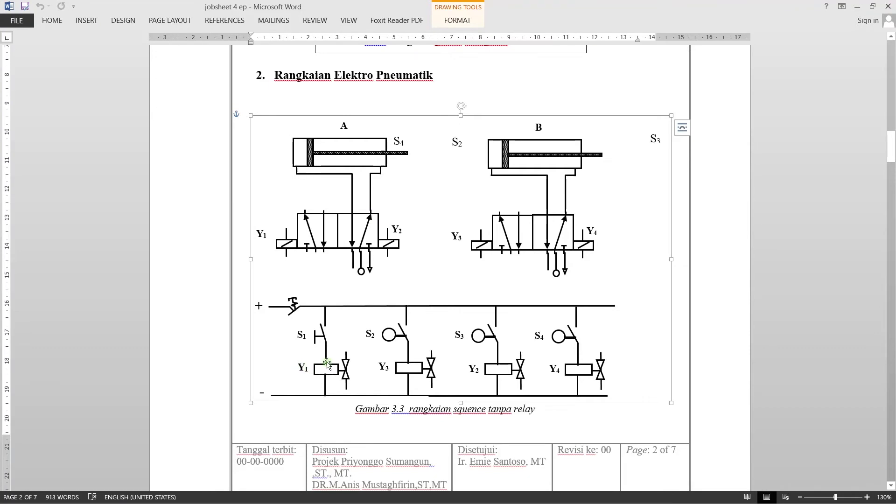
key(alt+Tab)
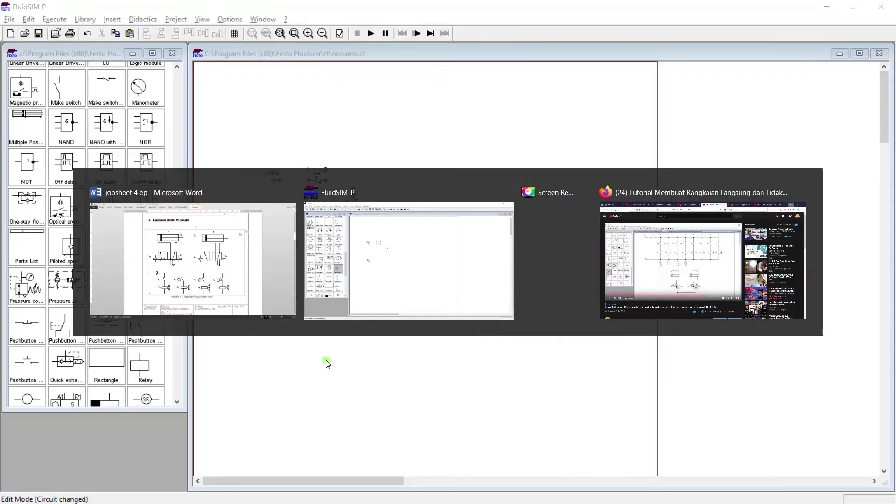
drag(180, 259, 176, 348)
mouse_move(26, 390)
mouse_down()
mouse_move(28, 373)
mouse_move(174, 320)
mouse_move(330, 230)
mouse_move(353, 237)
mouse_up()
click(390, 244)
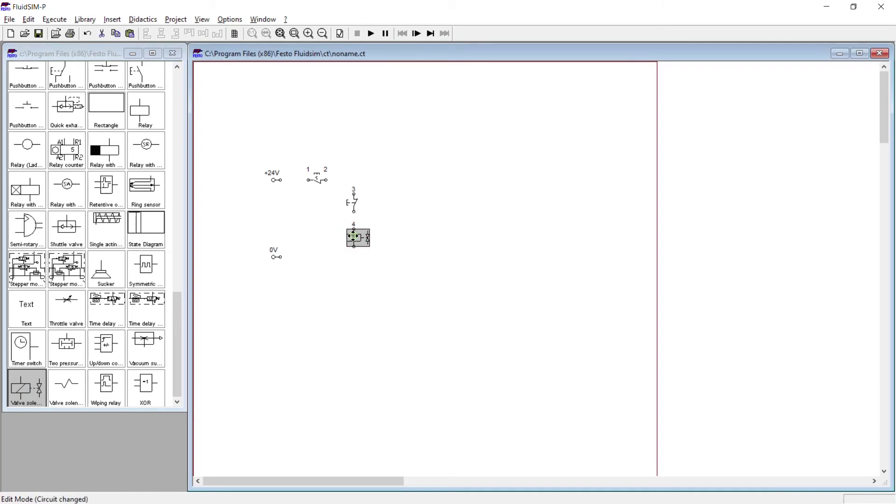
click(388, 239)
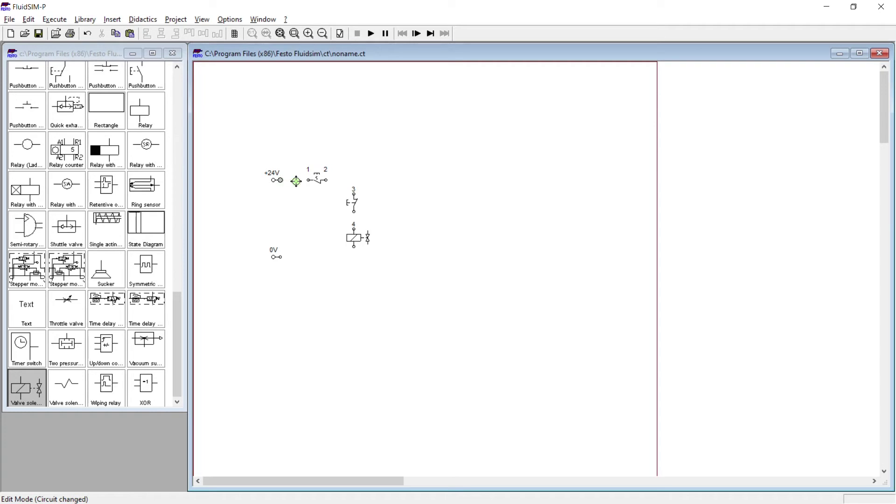
Wire the first branch in series from +24V through the detent switch, pushbutton and valve solenoid to 0V.
drag(308, 179, 309, 180)
click(304, 206)
drag(355, 194, 354, 194)
drag(353, 229, 354, 211)
drag(281, 259, 354, 247)
Check S2 in the Word job sheet, and back in FluidSIM-P place three make switches in a row beside the pushbutton.
key(alt+Tab)
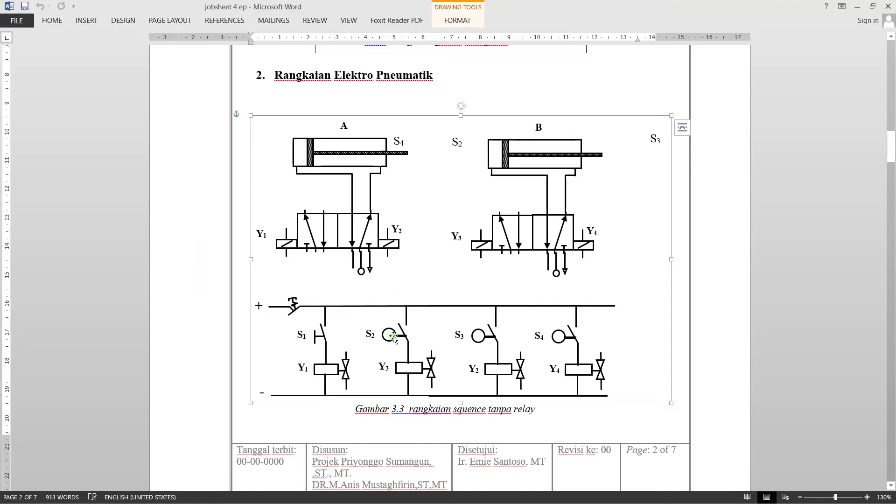
key(alt+Tab)
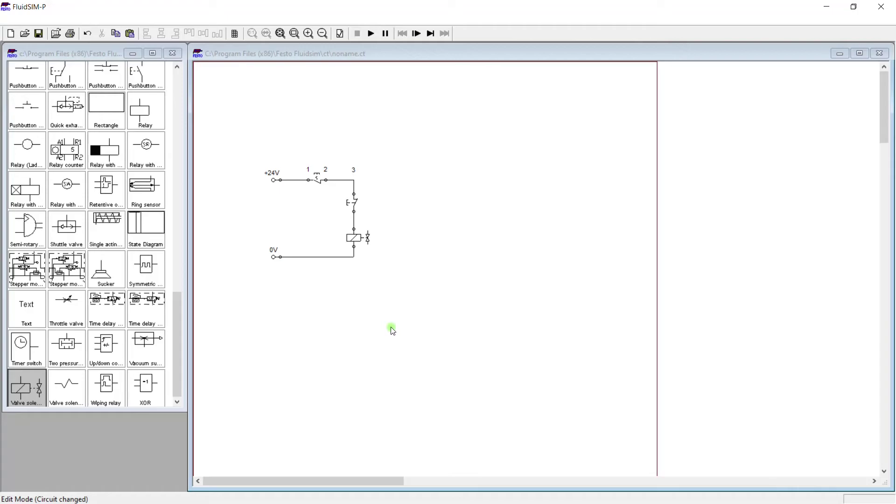
drag(181, 318, 177, 194)
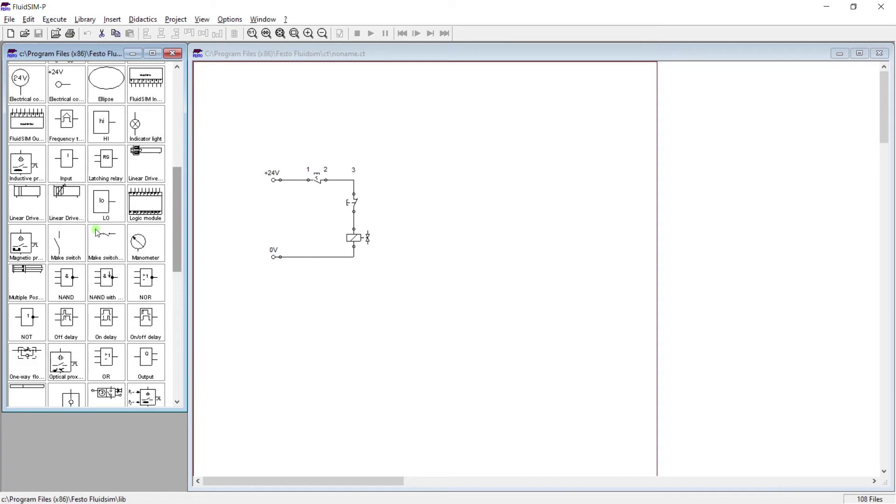
click(69, 246)
drag(63, 240, 400, 200)
click(399, 198)
click(438, 200)
drag(82, 243, 446, 201)
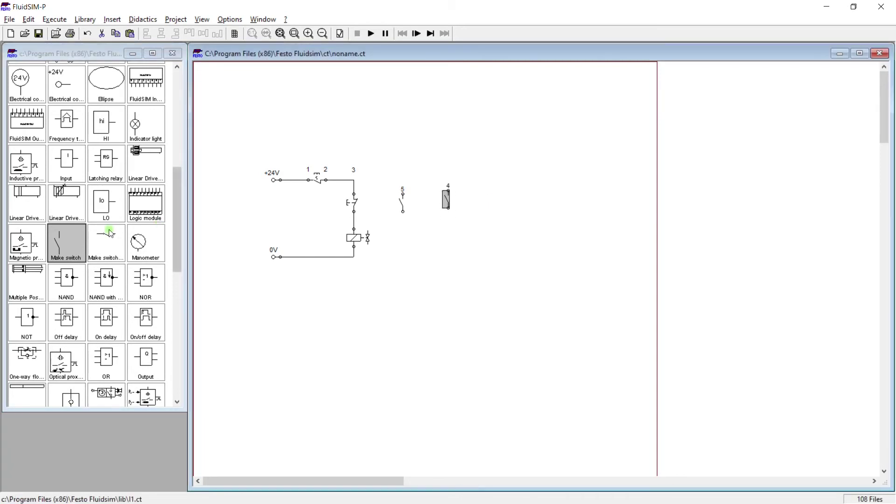
drag(57, 243, 498, 205)
click(502, 284)
Check the solenoids in the Word job sheet, and back in FluidSIM-P place three valve solenoids below the three make switches.
key(alt+Tab)
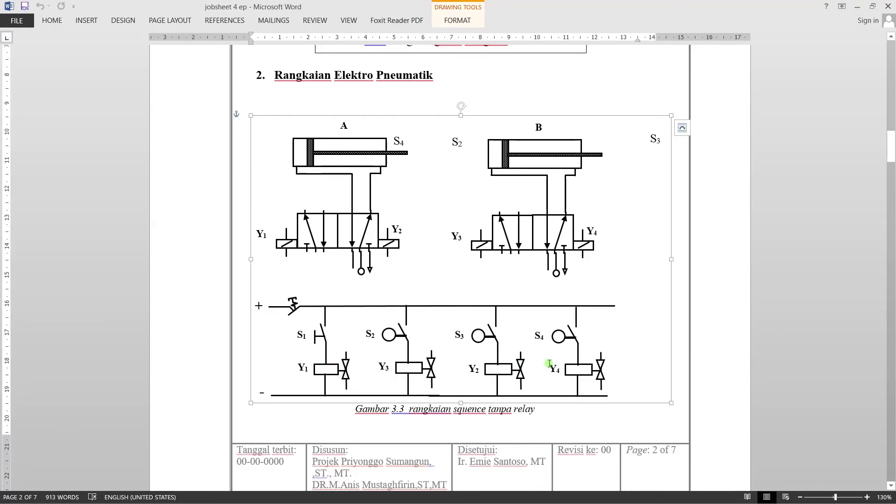
key(alt+Tab)
scroll(128, 306, down, 2)
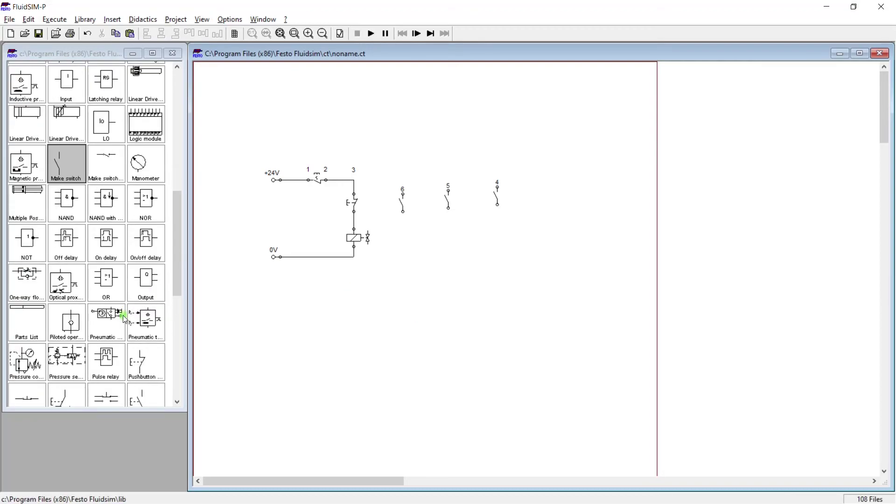
scroll(122, 313, down, 7)
scroll(124, 322, down, 2)
drag(33, 382, 411, 236)
drag(406, 237, 405, 236)
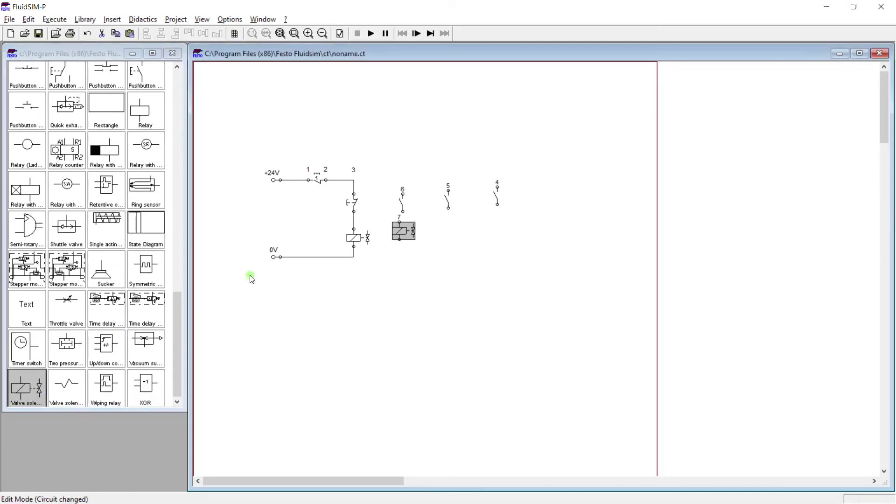
drag(26, 387, 443, 238)
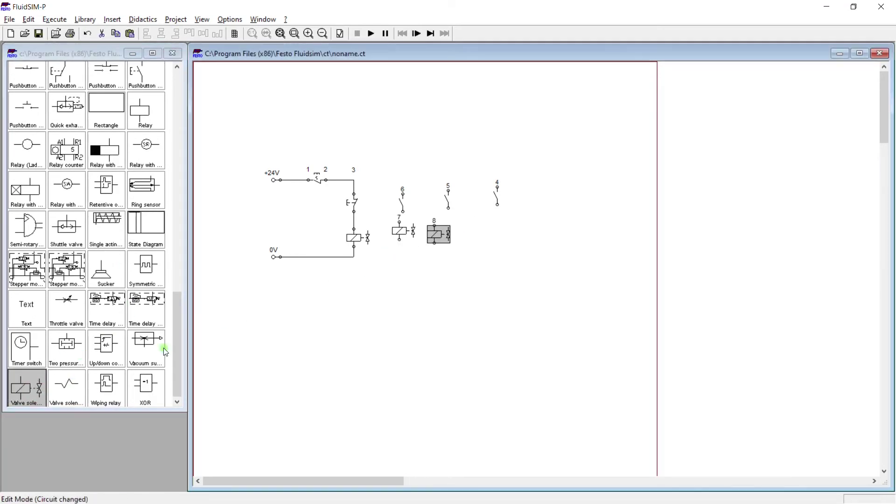
drag(27, 387, 486, 230)
Align the three new valve solenoids in a row with the first one, and shift the last make switch directly above its solenoid.
click(403, 235)
drag(404, 235, 493, 235)
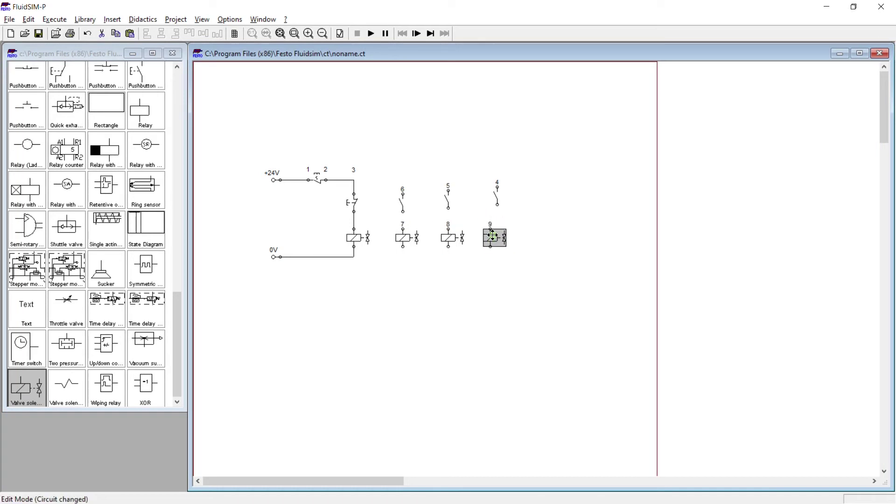
drag(497, 201, 489, 199)
click(520, 220)
Wire the upper terminals of the three make switches in parallel to the +24V line, straightening the connections into one rail.
drag(402, 194, 353, 180)
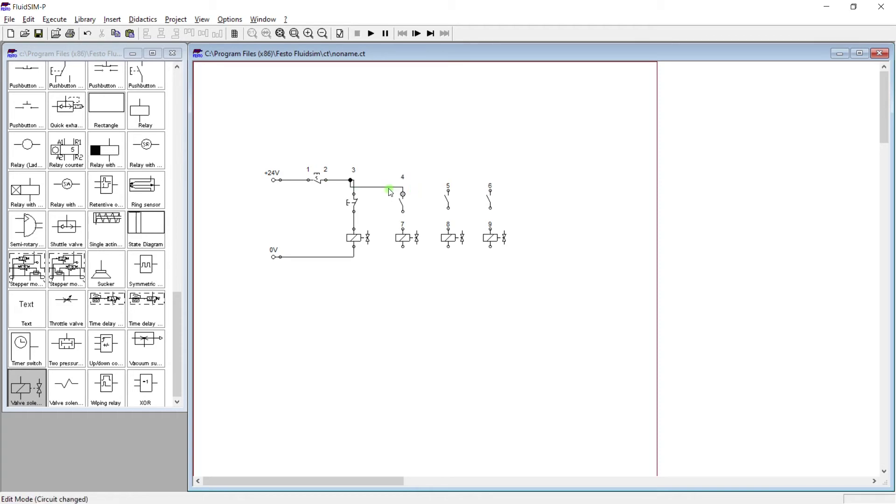
click(386, 186)
drag(386, 182, 387, 179)
click(352, 180)
drag(402, 179, 446, 180)
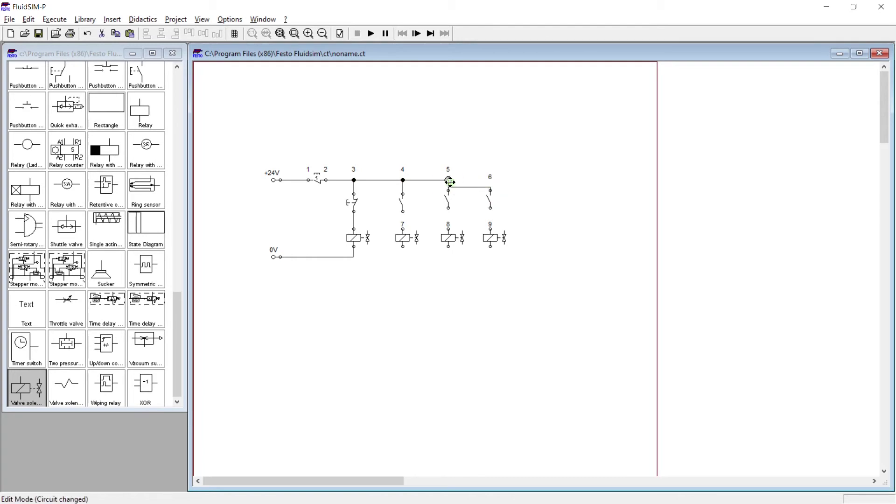
drag(457, 187, 457, 180)
Wire each of the three make switches to the valve solenoid below it, and connect those solenoids to the 0V line.
mouse_move(402, 228)
mouse_down()
mouse_move(400, 208)
mouse_move(403, 228)
mouse_move(352, 257)
mouse_up()
drag(402, 246, 365, 256)
drag(447, 246, 402, 257)
drag(490, 246, 448, 257)
drag(447, 209, 490, 229)
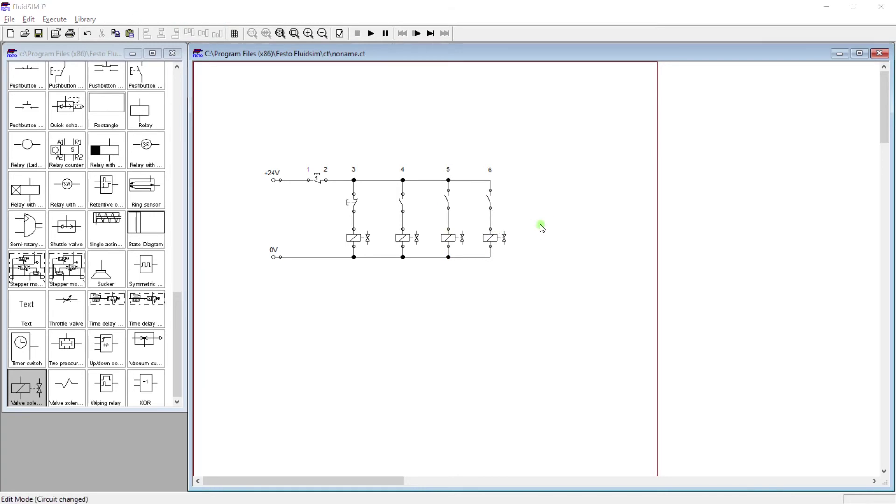
Check the switch symbols in the Word job sheet, and back in FluidSIM-P set all three make switches to be triggered by Switch with roll.
key(alt+Tab)
key(alt+Tab)
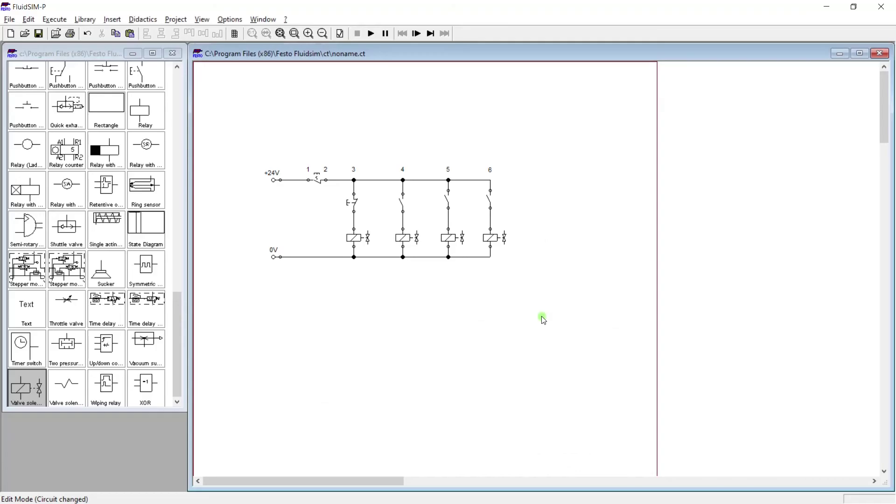
double_click(401, 203)
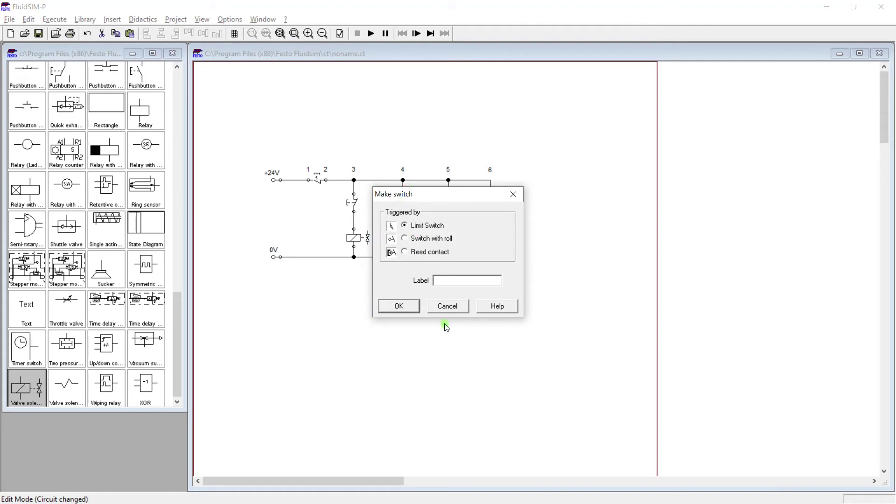
click(405, 239)
click(398, 305)
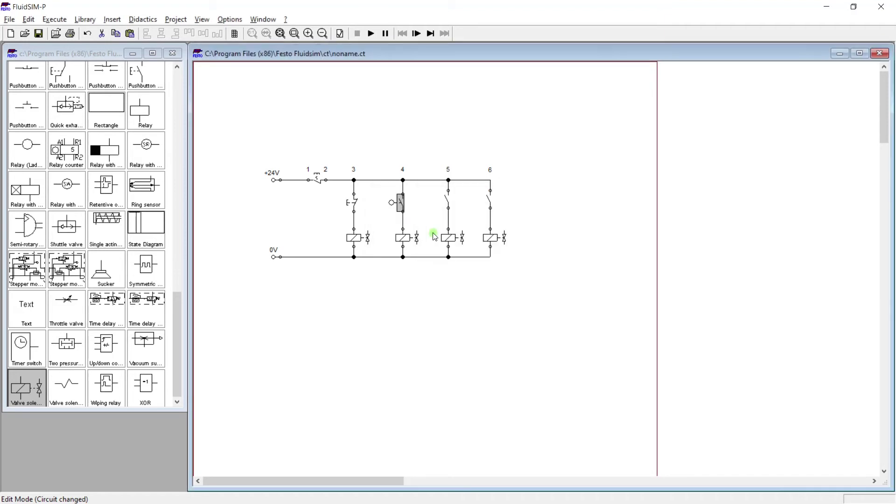
double_click(444, 202)
click(405, 238)
click(399, 305)
click(490, 203)
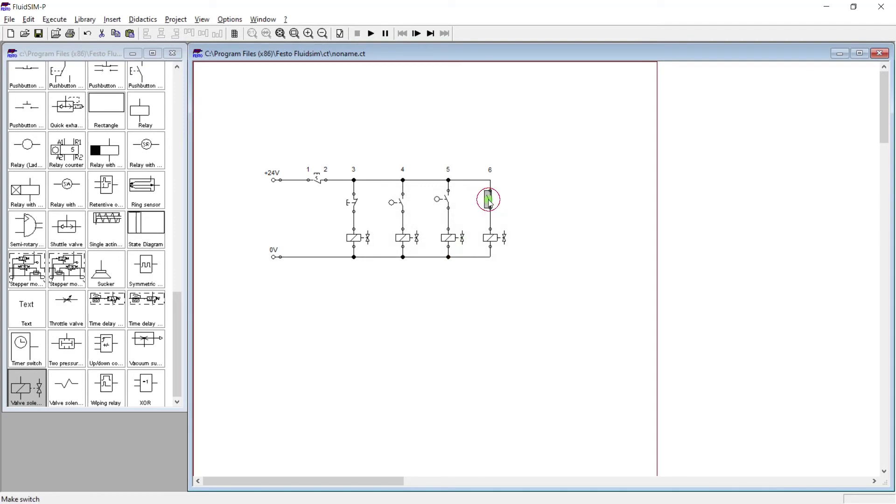
double_click(489, 202)
click(434, 239)
click(398, 306)
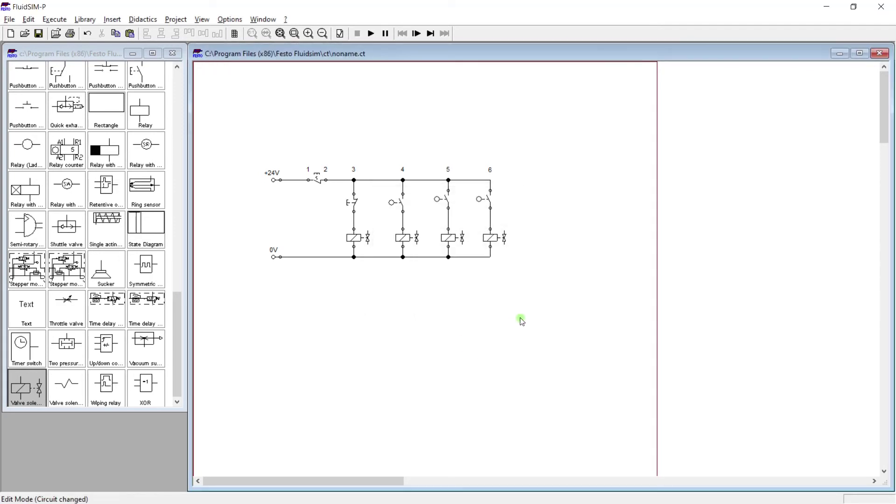
Enlarge the view and move the whole electrical circuit down the sheet to free space above it for the pneumatic part.
drag(550, 329, 259, 128)
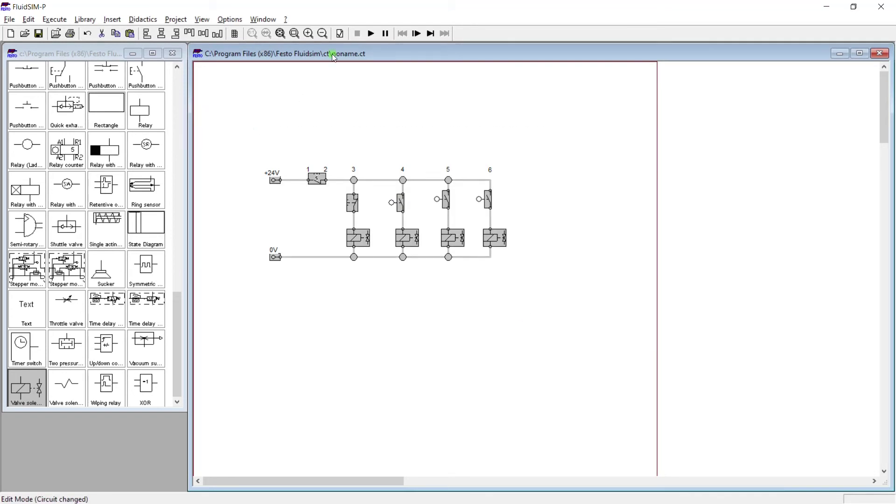
click(308, 33)
drag(498, 306, 571, 423)
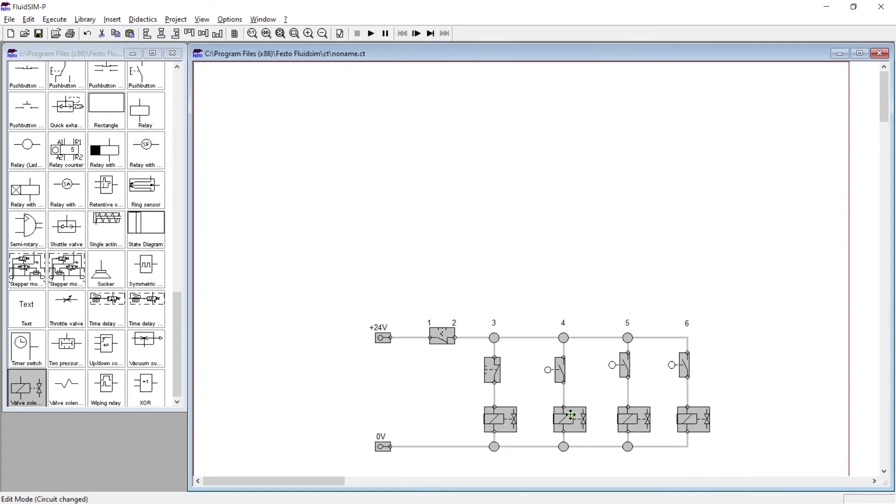
click(563, 281)
Check cylinders A and B in the Word job sheet, and back in FluidSIM-P place two double acting cylinders side by side above the electrical circuit.
key(alt+Tab)
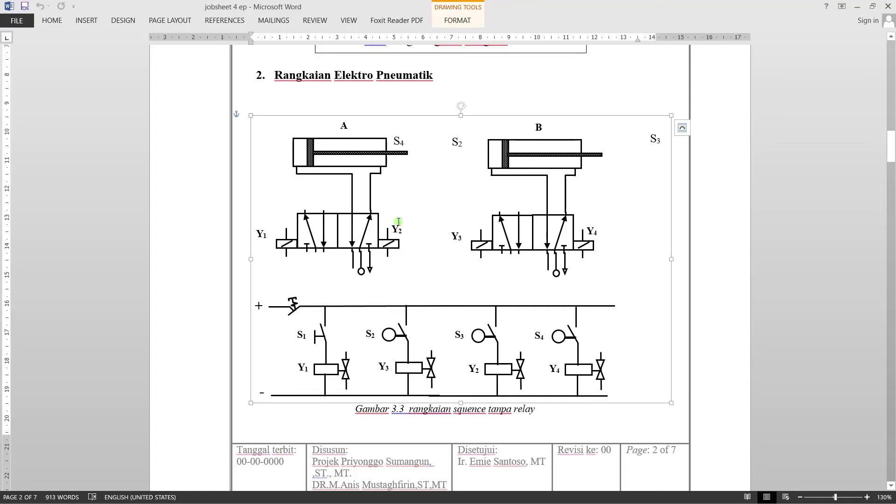
click(214, 103)
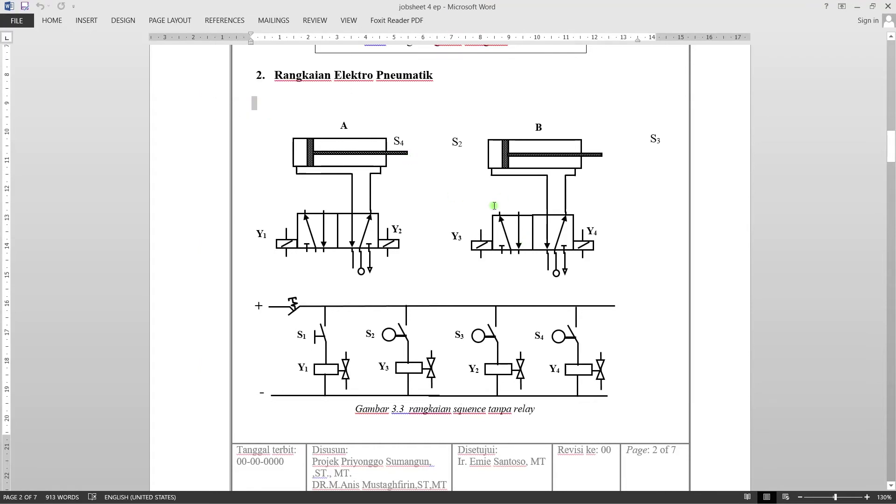
click(797, 220)
key(alt+Tab)
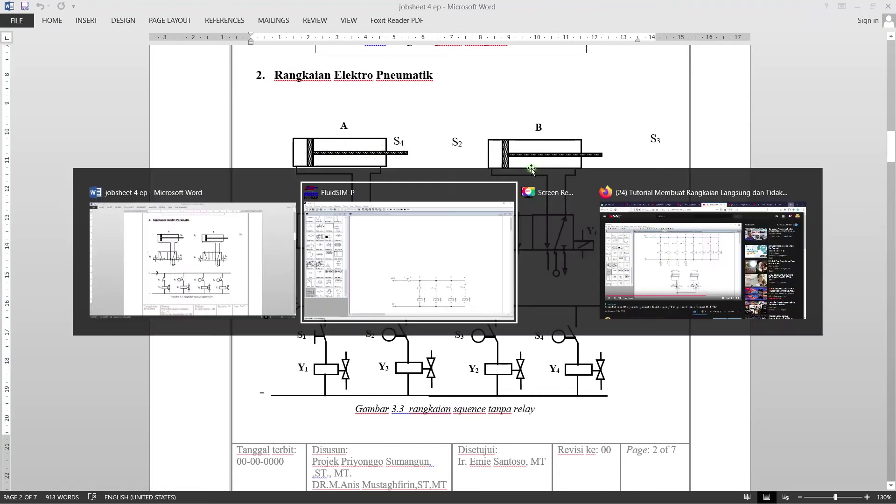
key(alt+Tab)
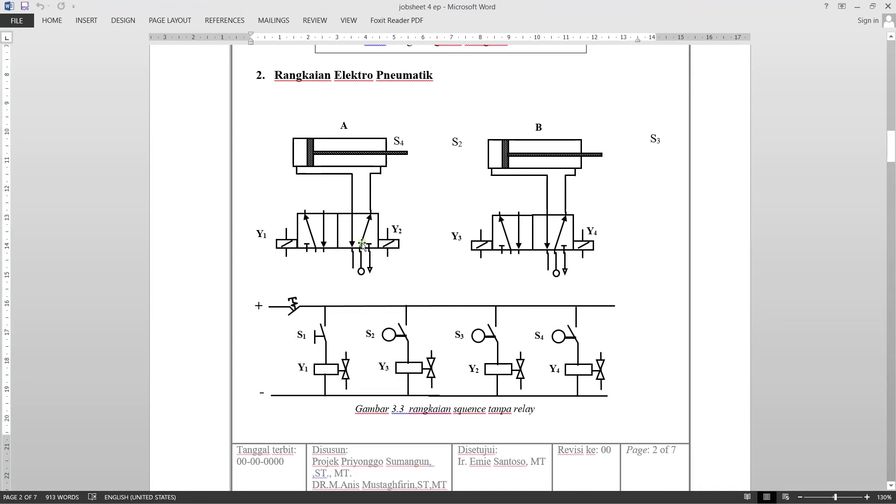
key(alt+Tab)
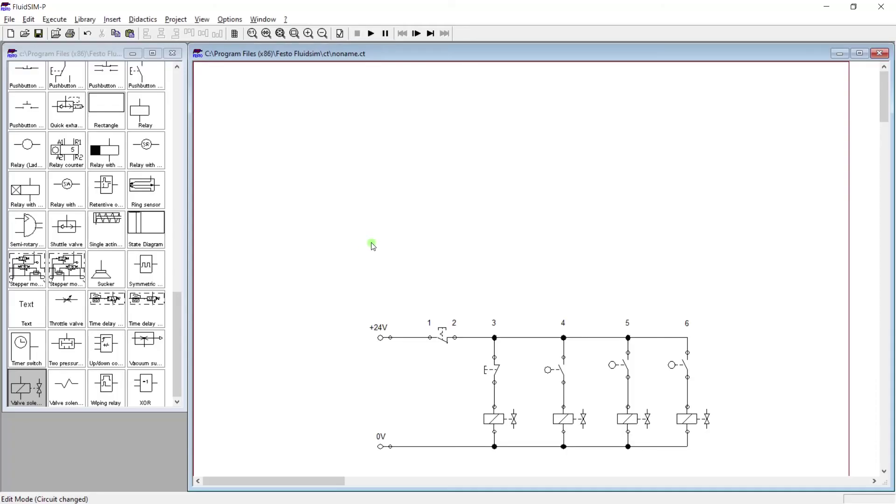
drag(177, 348, 178, 145)
drag(26, 293, 471, 127)
drag(19, 293, 589, 131)
click(666, 155)
Check the valves in the Word job sheet, and back in FluidSIM-P place a 5/n Way Valve below each of the two cylinders.
key(alt+Tab)
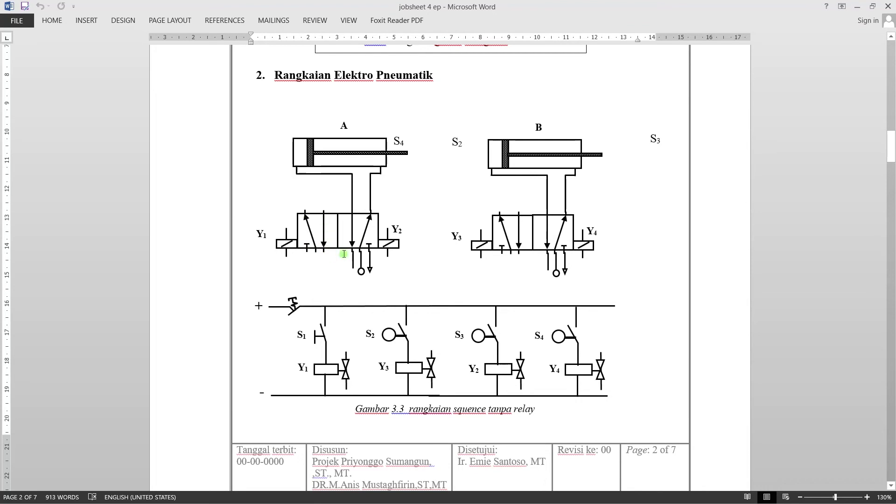
key(alt+Tab)
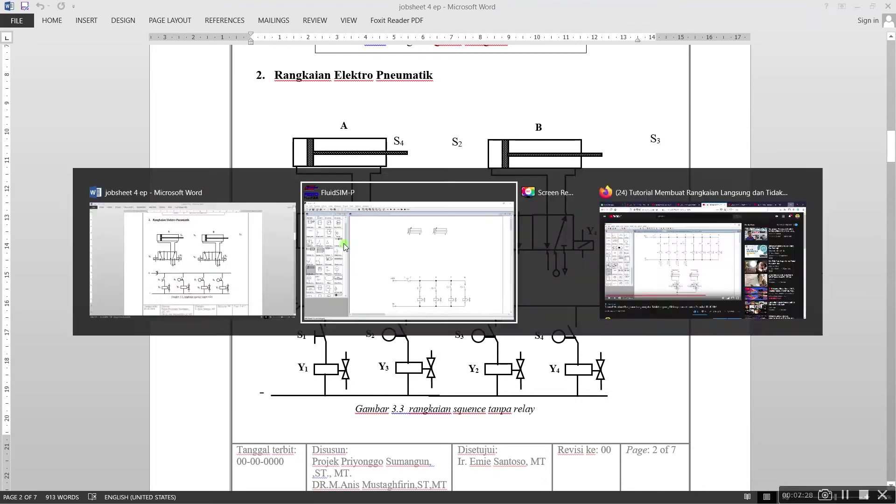
drag(181, 180, 183, 143)
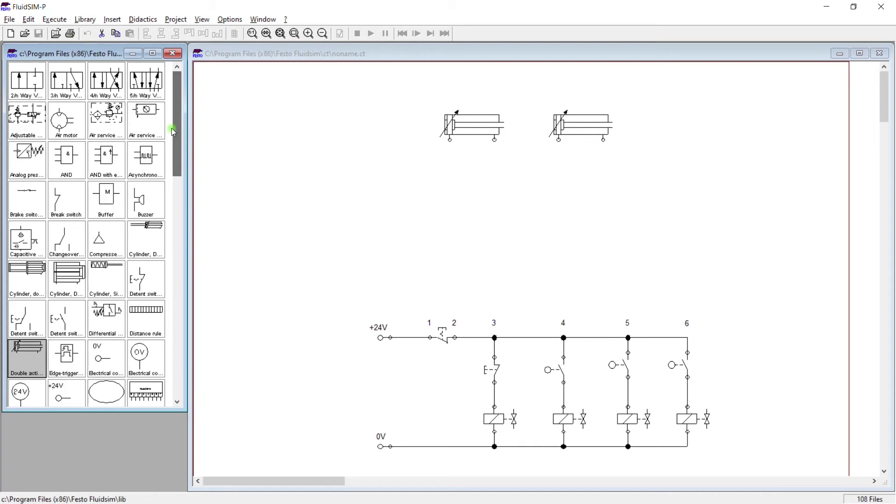
click(144, 86)
drag(144, 87, 469, 189)
drag(153, 87, 595, 192)
click(651, 205)
click(530, 146)
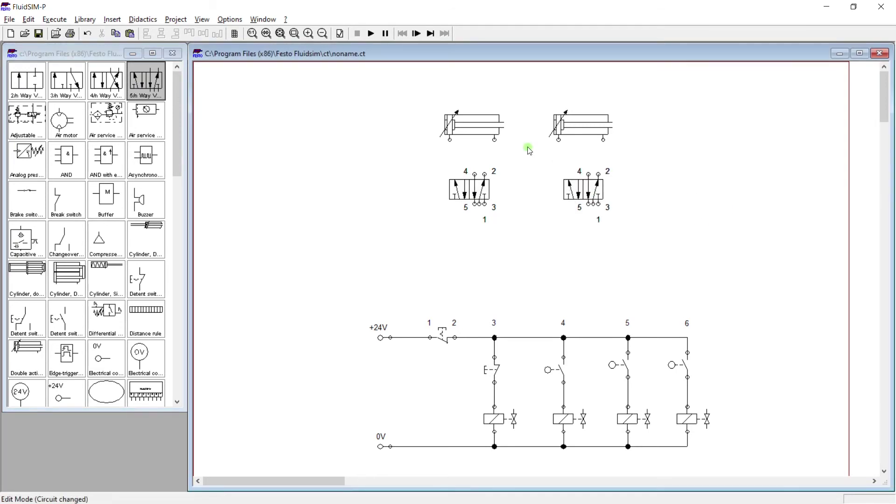
Connect both ports of each cylinder to ports 4 and 2 of the way valve below it.
drag(470, 170, 474, 174)
drag(494, 139, 484, 174)
drag(563, 137, 589, 175)
drag(604, 139, 598, 174)
Check the valve actuation in the Word job sheet, and back in FluidSIM-P give the first cylinder's way valve electrical solenoid actuation on both sides.
key(alt+Tab)
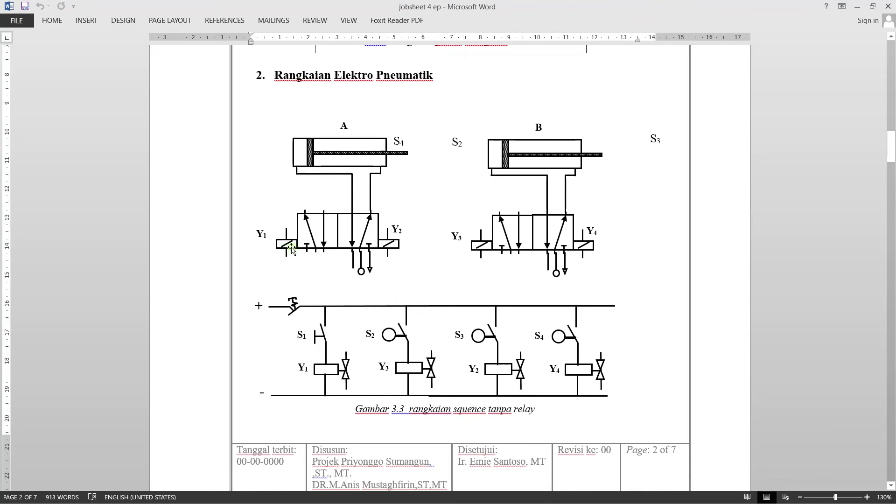
key(alt+Tab)
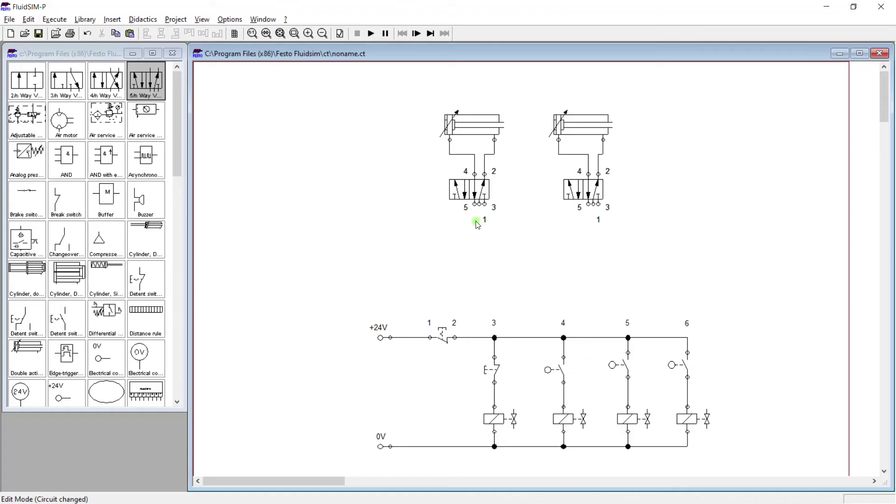
double_click(465, 191)
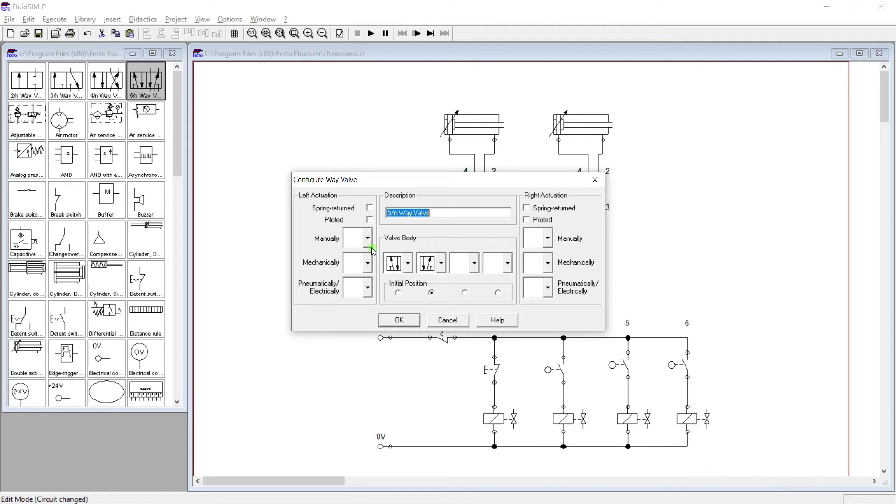
click(367, 290)
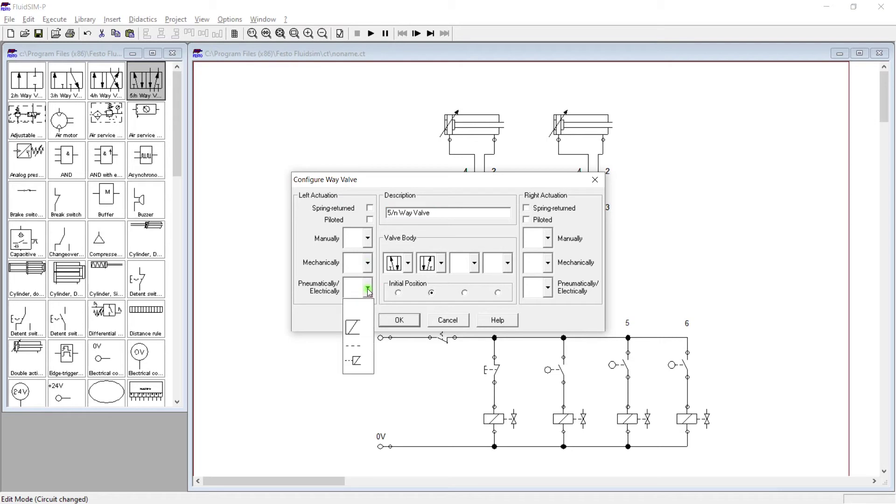
click(353, 327)
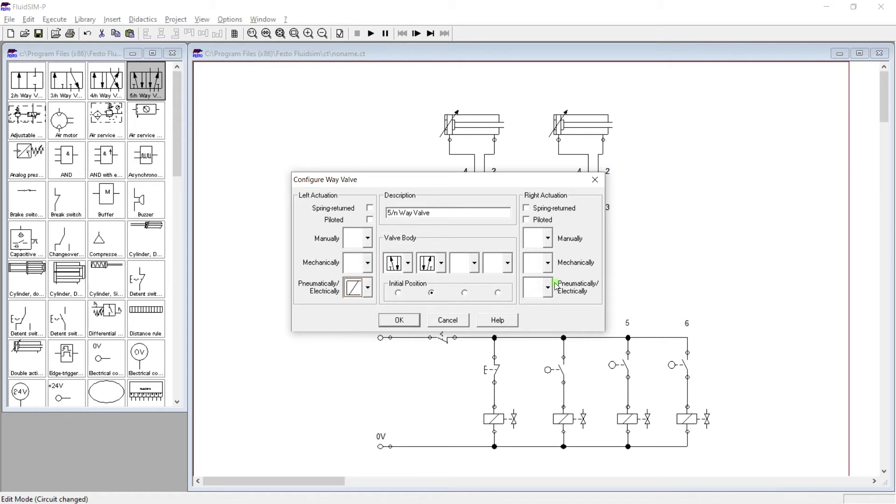
click(548, 288)
click(536, 328)
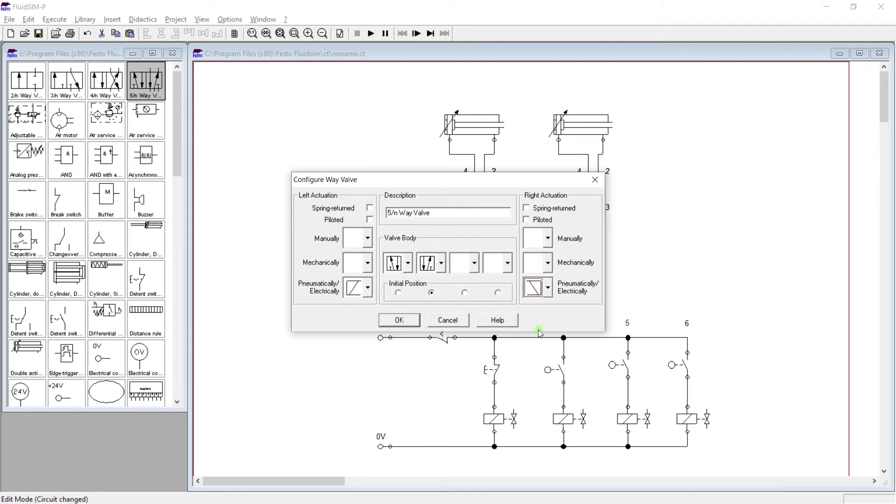
click(402, 320)
click(510, 246)
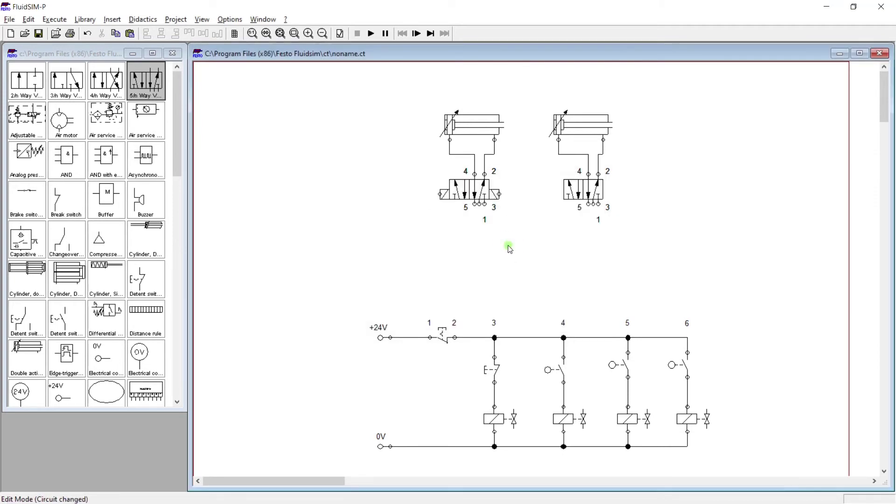
Configure the second cylinder's way valve with electrical solenoid actuation on both its left and right sides.
double_click(577, 195)
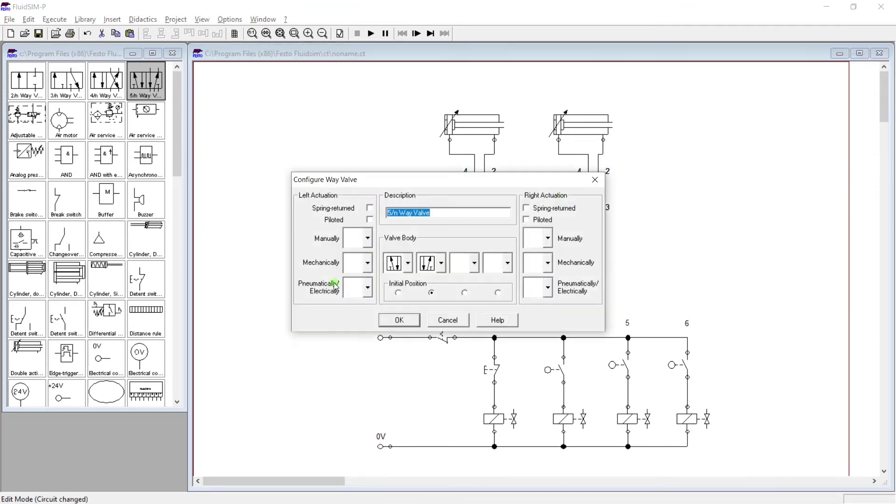
click(368, 293)
click(366, 329)
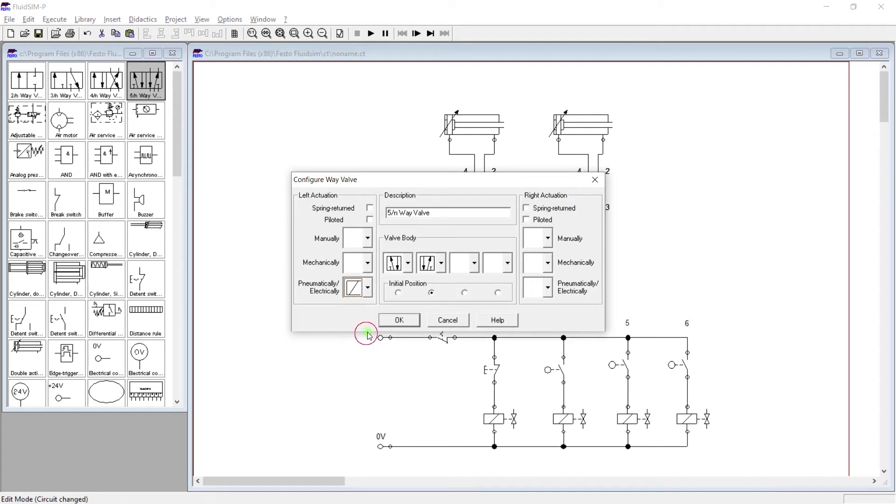
click(546, 287)
click(537, 329)
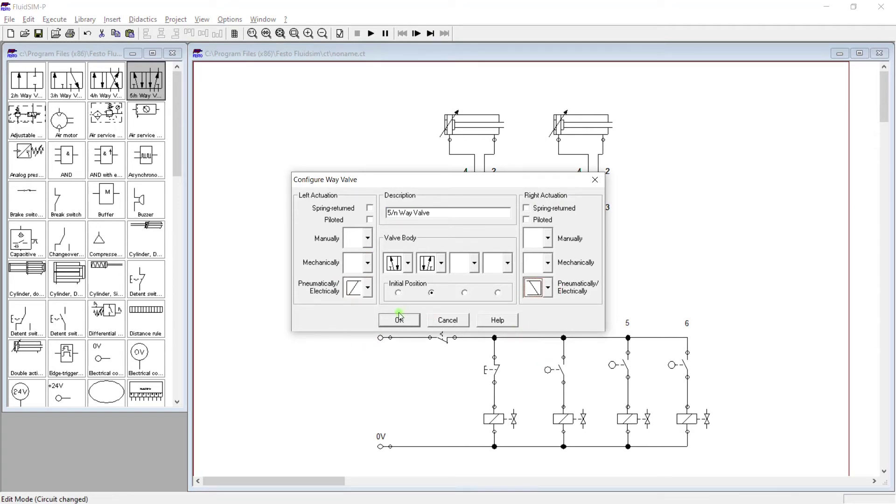
click(399, 320)
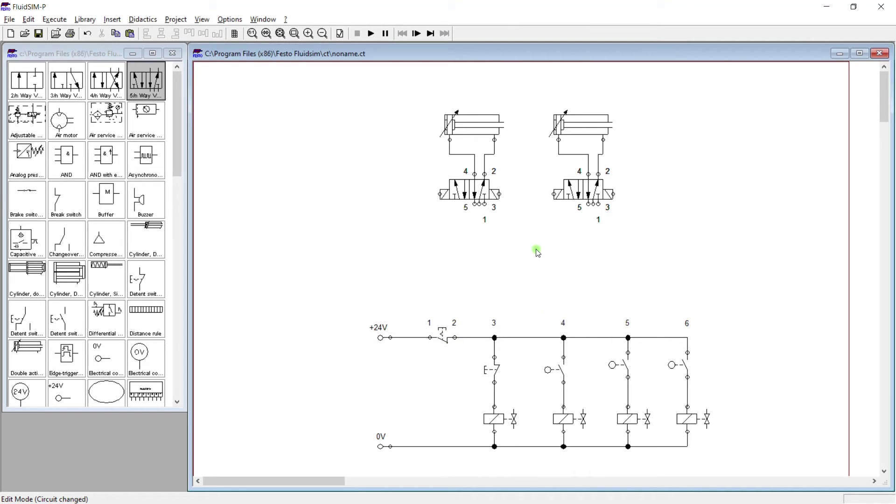
Check the air supply in the Word job sheet, and back in FluidSIM-P place a compressed air supply below and between the two way valves.
key(alt+Tab)
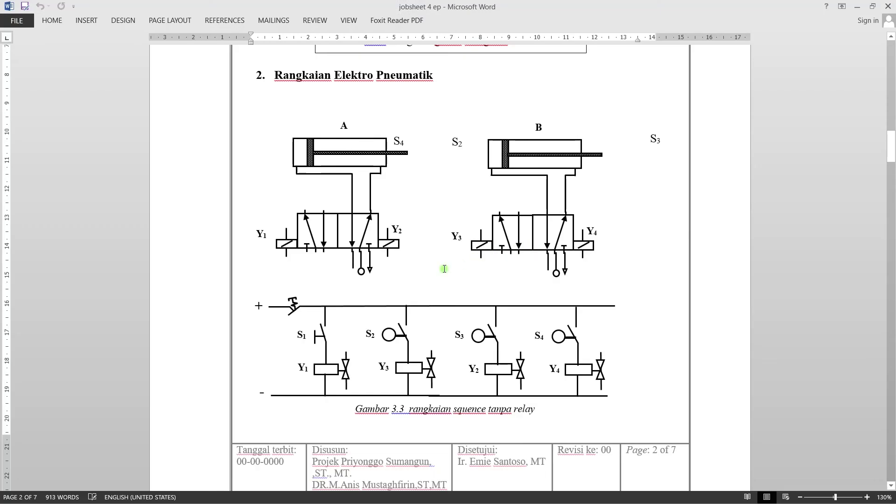
key(alt+Tab)
drag(177, 169, 177, 200)
drag(106, 140, 531, 275)
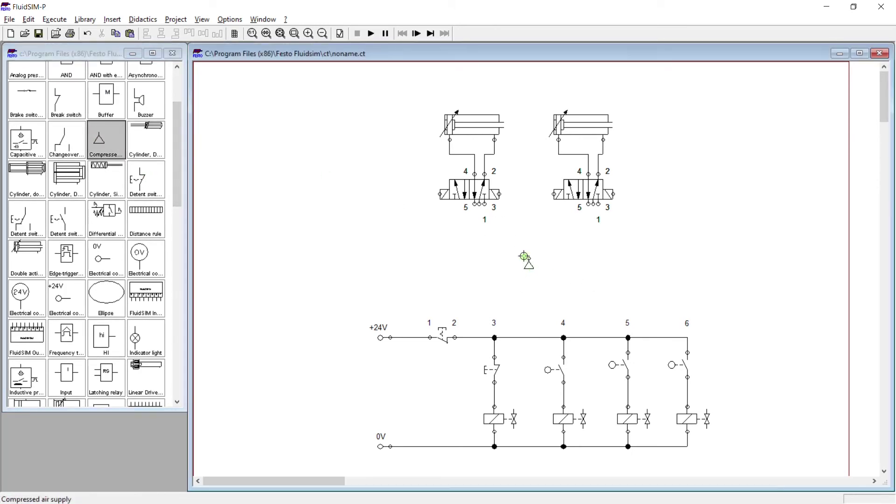
Connect port 1 of both way valves to the compressed air supply, and shift the supply and its junction midway between the valves.
drag(479, 205, 531, 257)
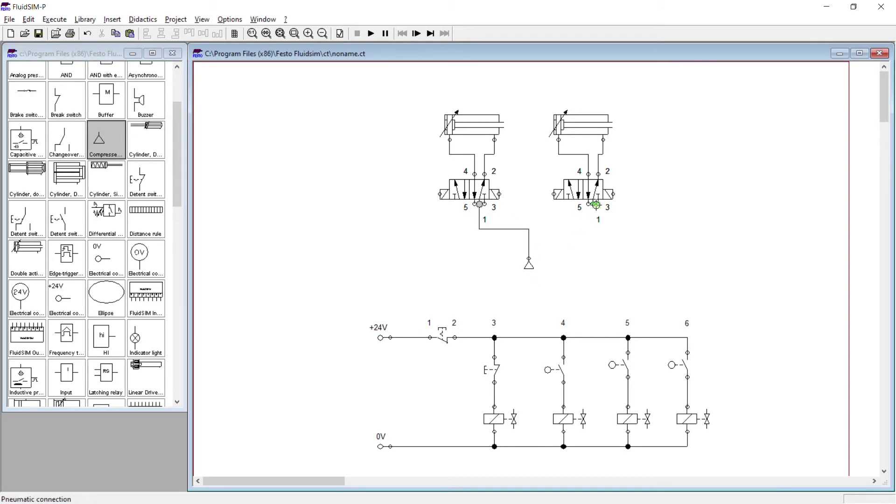
drag(593, 203, 528, 235)
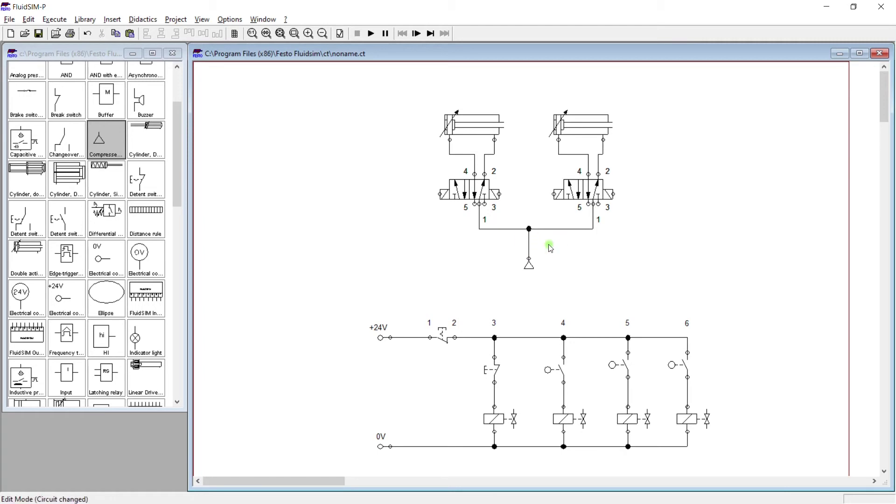
click(535, 264)
drag(531, 235, 537, 229)
Check the cylinder names in the Word job sheet, and back in FluidSIM-P add the text label A above the first cylinder.
key(alt+Tab)
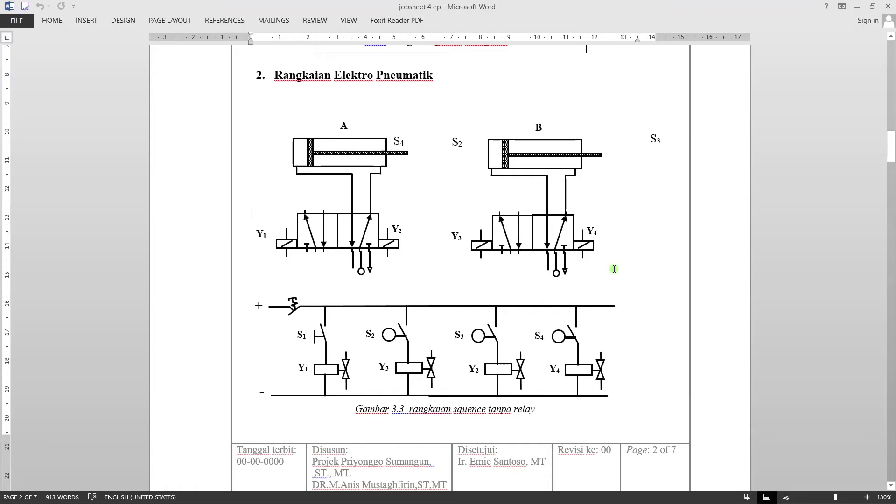
key(alt+Tab)
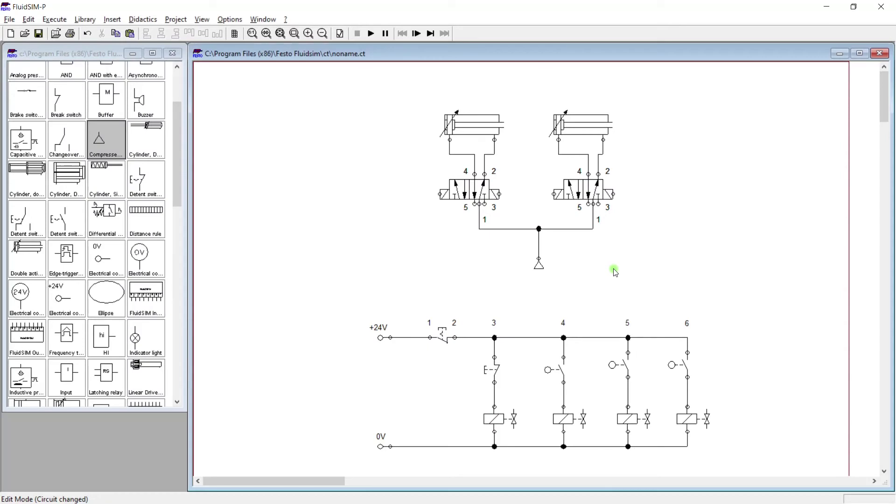
drag(178, 171, 172, 318)
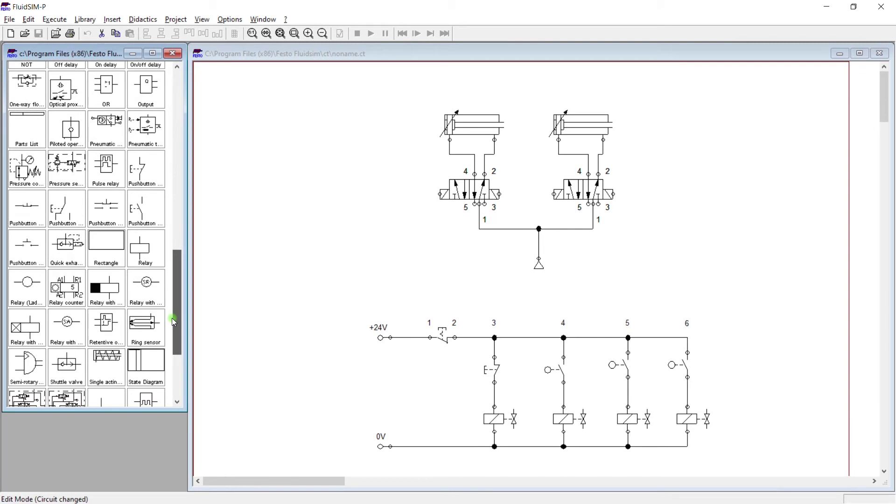
drag(171, 318, 176, 363)
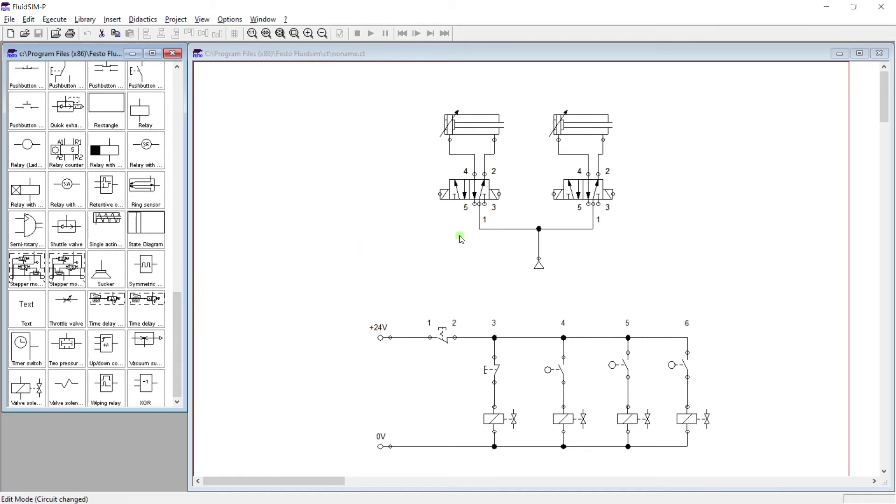
drag(35, 306, 472, 89)
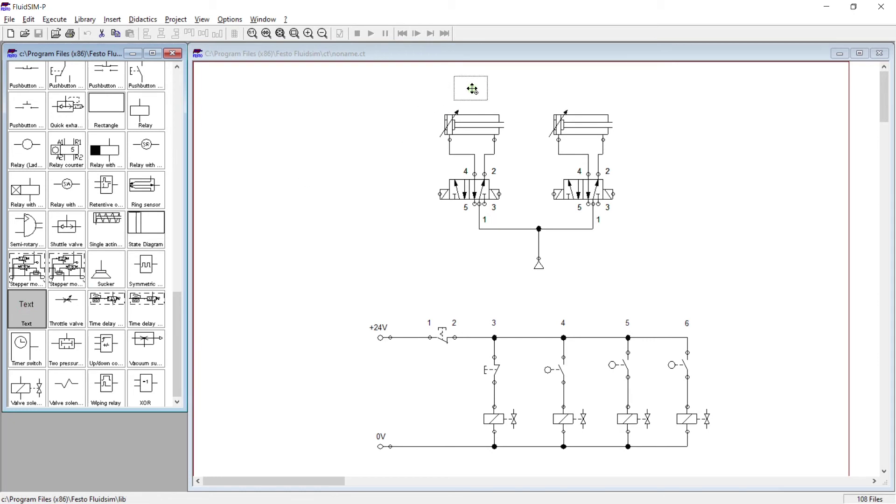
drag(473, 89, 473, 89)
click(524, 80)
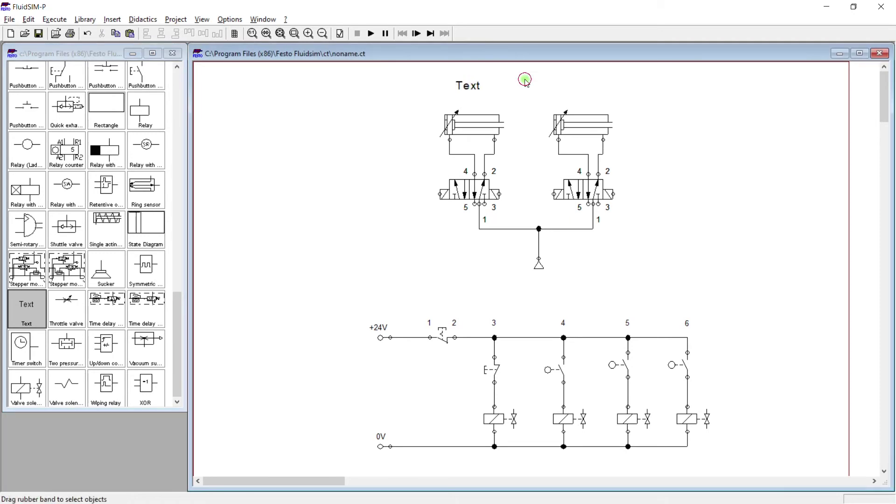
click(471, 88)
double_click(471, 88)
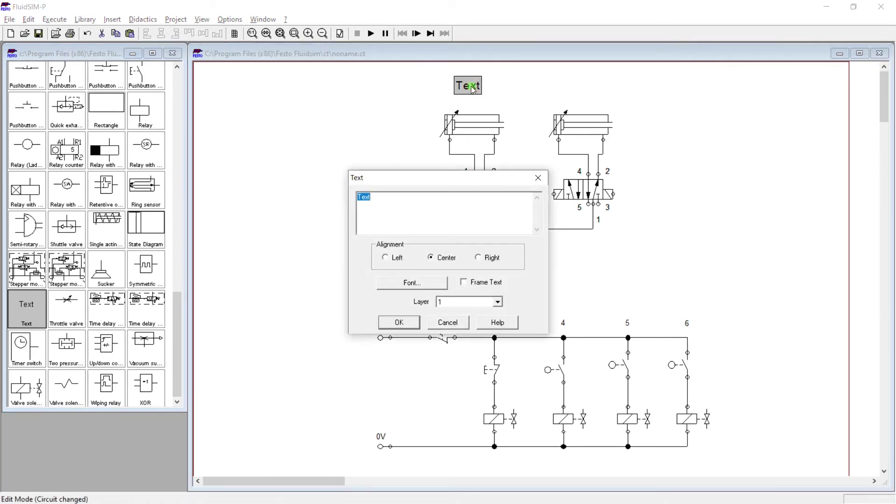
text(A)
click(401, 322)
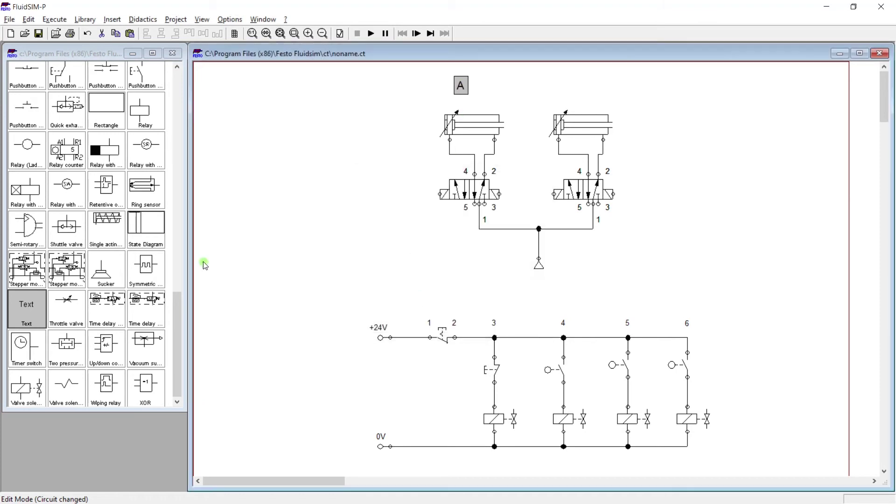
Add the text label B above the second cylinder, and align label A over the first cylinder at about the same height.
drag(26, 308, 580, 84)
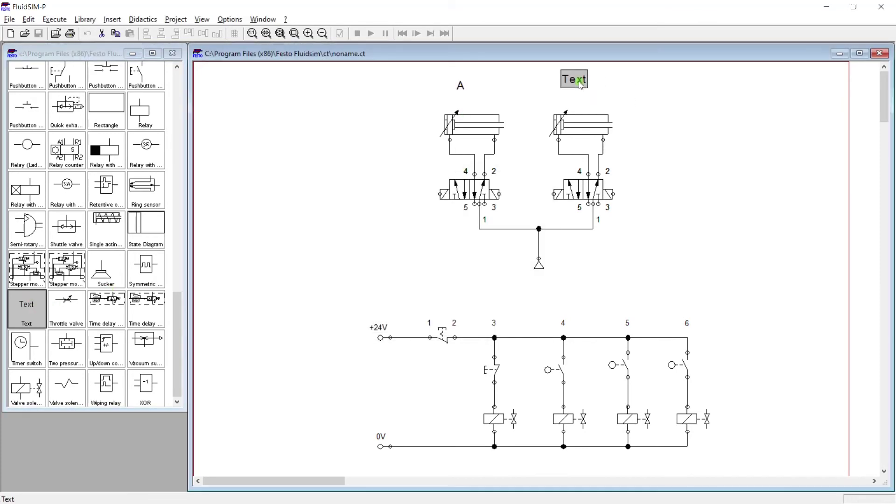
double_click(580, 84)
text(B)
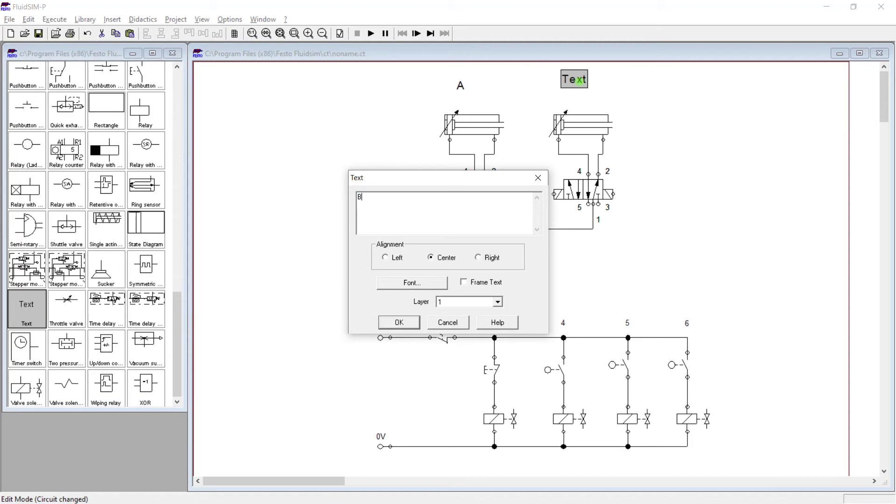
key(Return)
drag(570, 82, 583, 88)
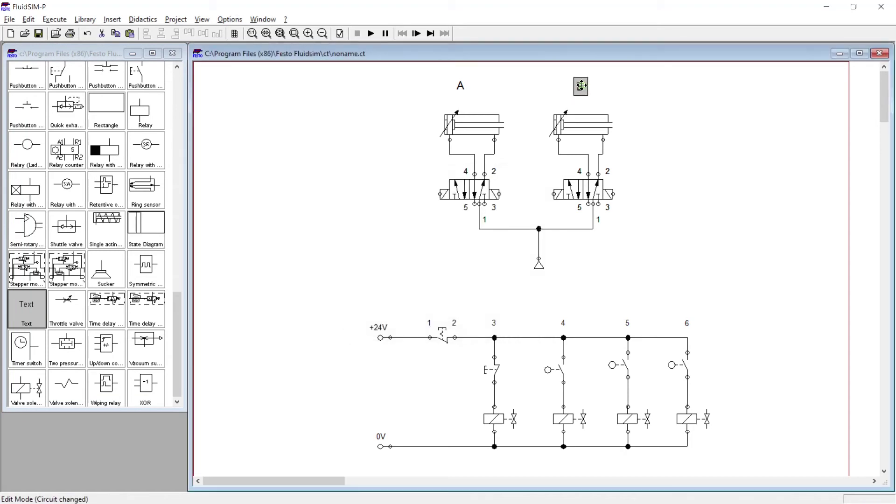
click(460, 85)
drag(462, 87, 468, 88)
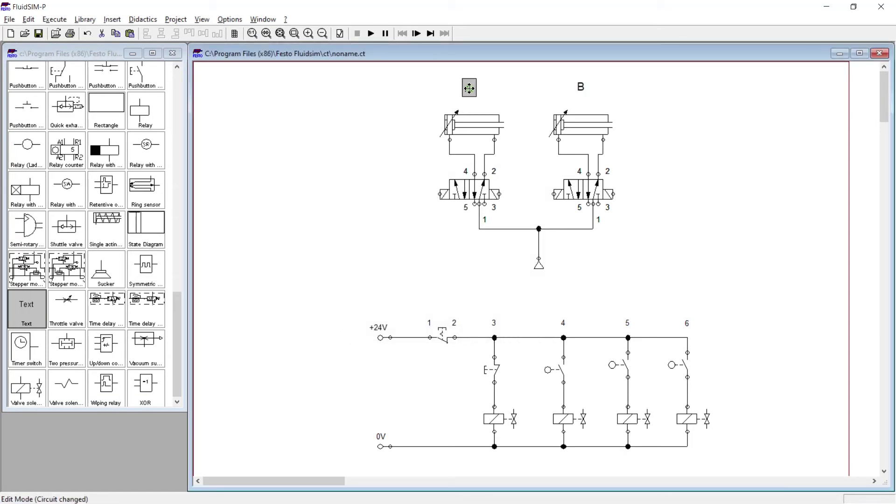
click(696, 150)
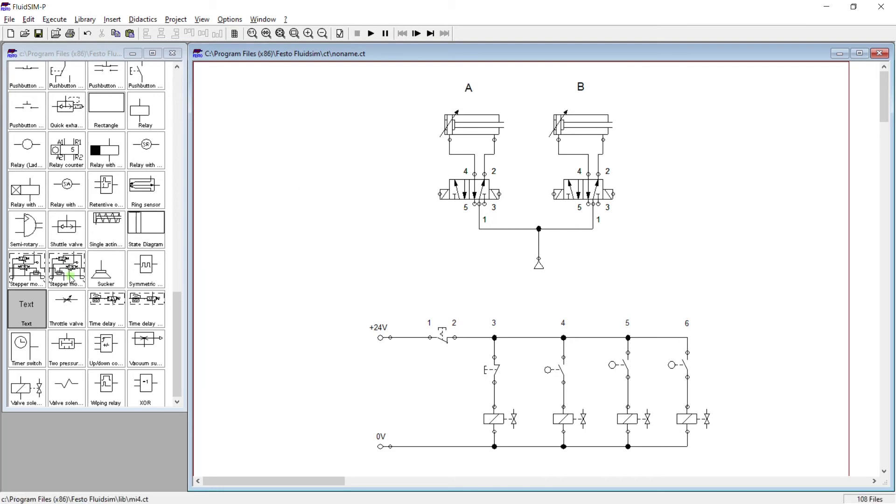
Add a text object reading "A+ B+ A- B-" beside the circuit, following the motion step diagram in the Word job sheet.
drag(27, 315, 250, 253)
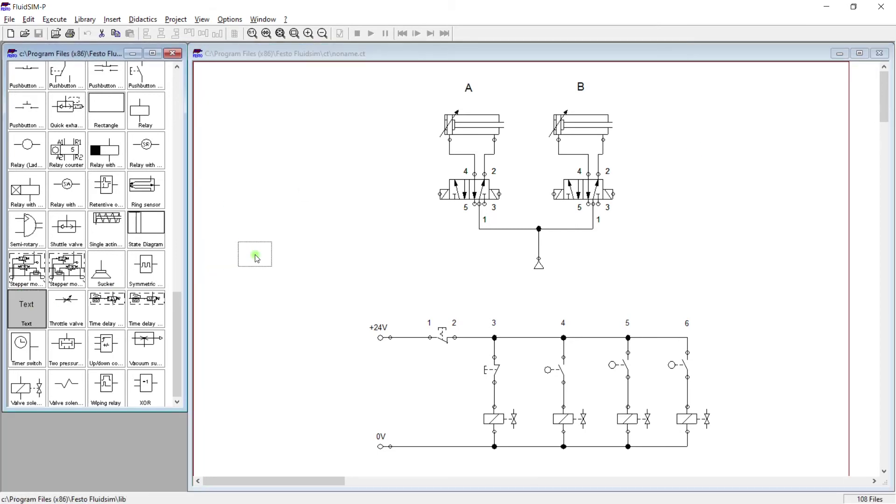
key(alt+Tab)
scroll(363, 212, up, 5)
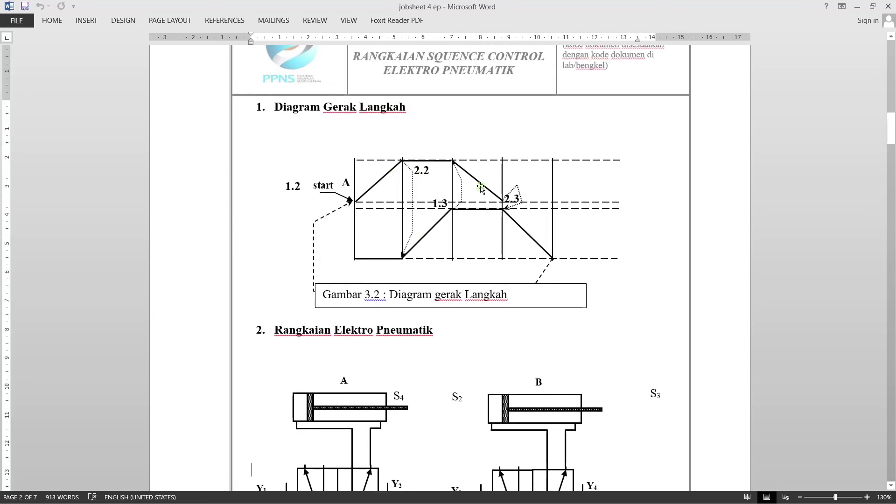
key(alt+Tab)
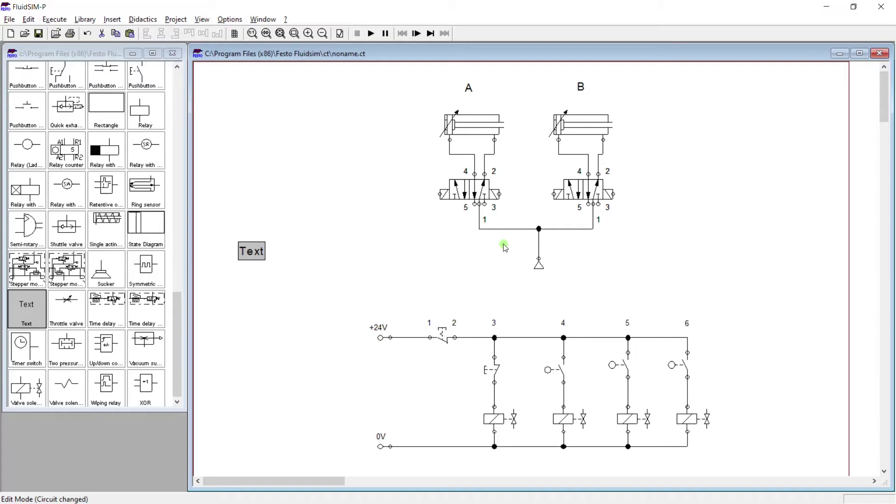
double_click(252, 254)
text(A+ B)
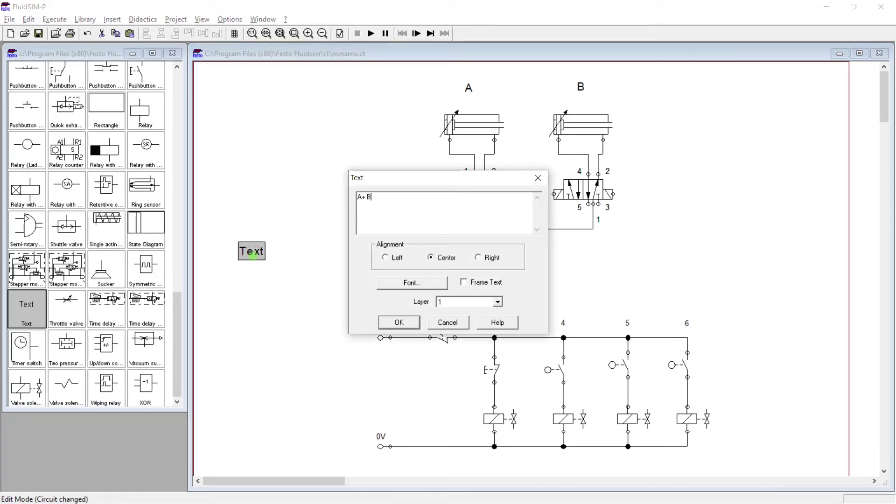
text(+ A- B-)
key(Return)
click(262, 291)
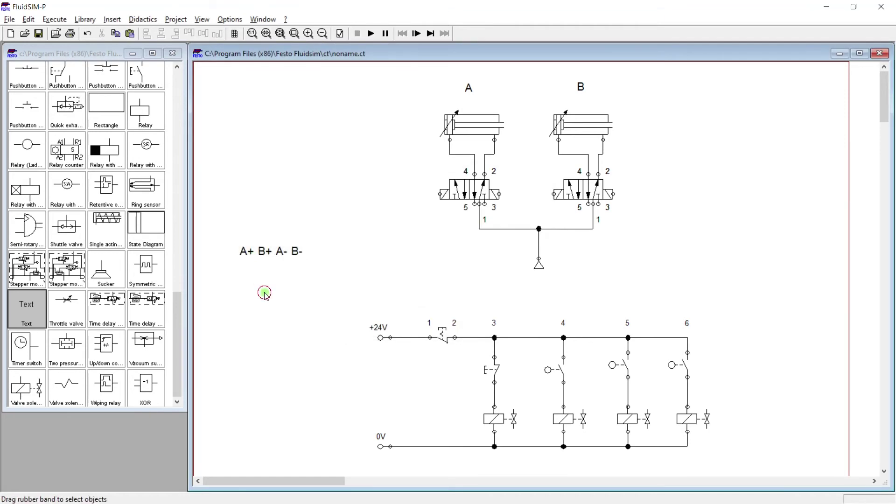
Move the "A+ B+ A- B-" sequence text above the cylinders, centred between labels A and B, keeping its wording.
drag(272, 253, 528, 70)
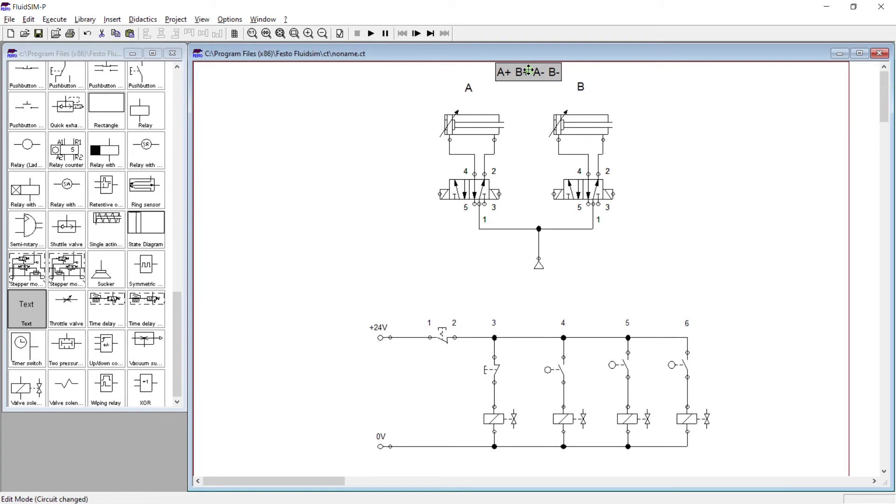
click(630, 254)
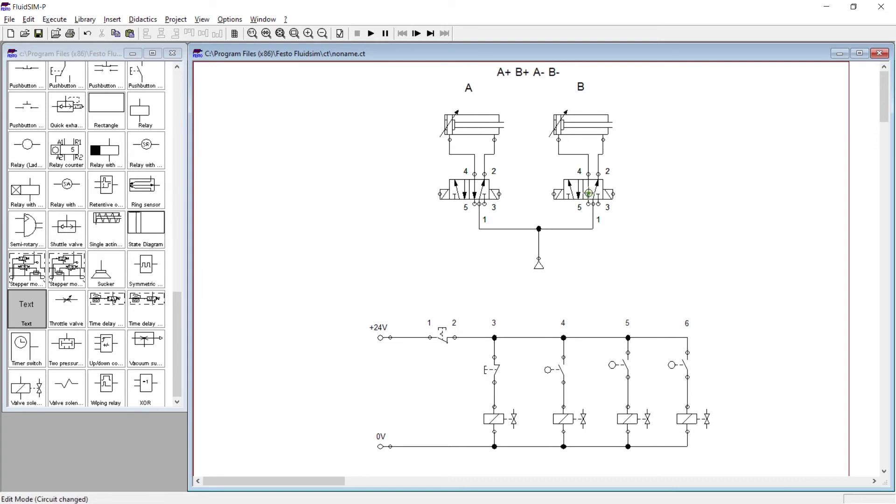
double_click(529, 70)
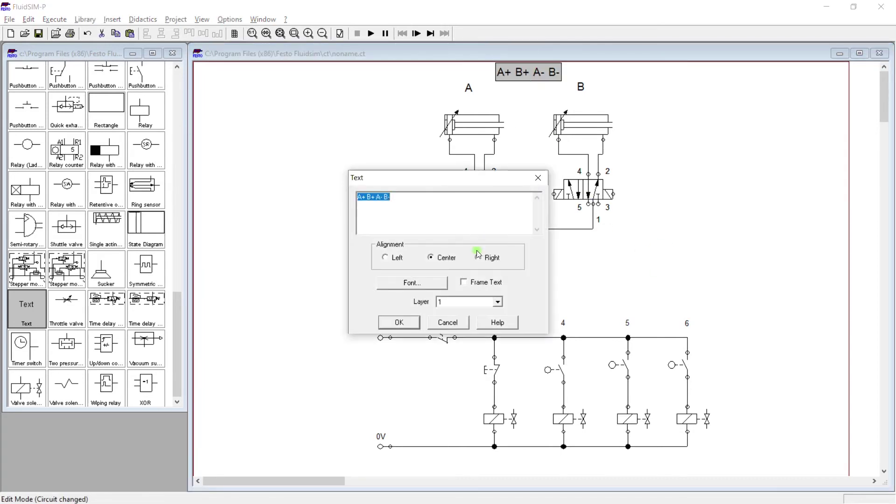
click(399, 322)
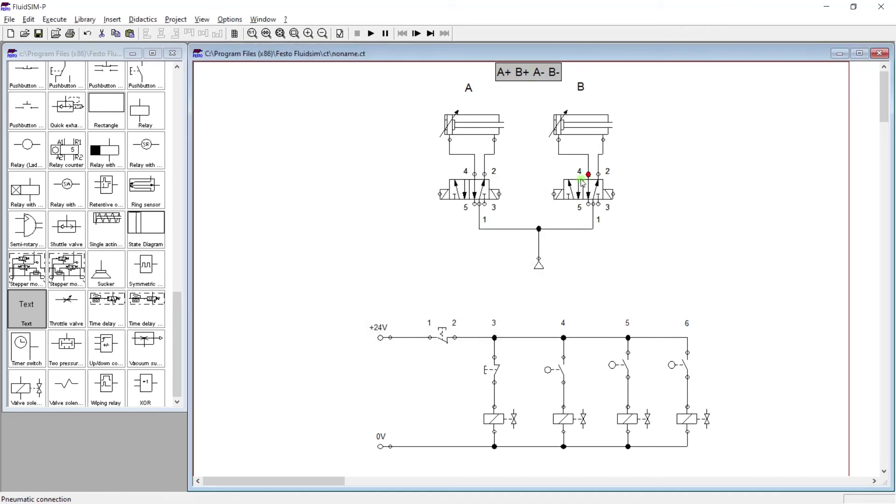
Move the whole pneumatic circuit with labels A and B slightly down, leaving space below the sequence text.
click(583, 189)
drag(652, 290, 418, 85)
drag(485, 189, 485, 209)
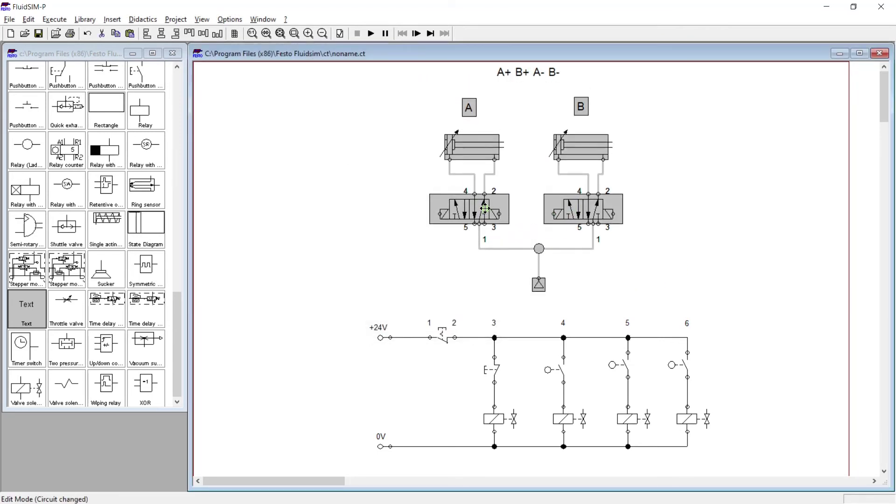
click(686, 184)
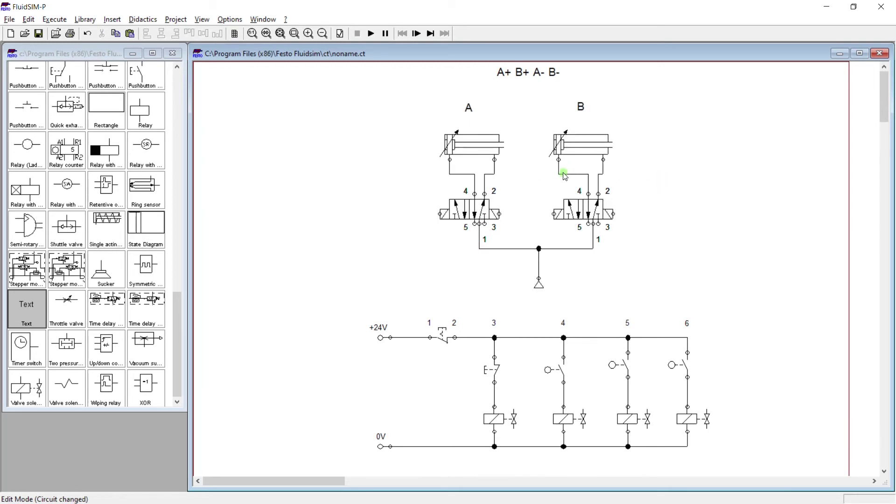
Check the switch labels in Gambar 3.3 of the Word job sheet, and back in FluidSIM-P label the pushbutton in column 3 as S1.
key(alt+Tab)
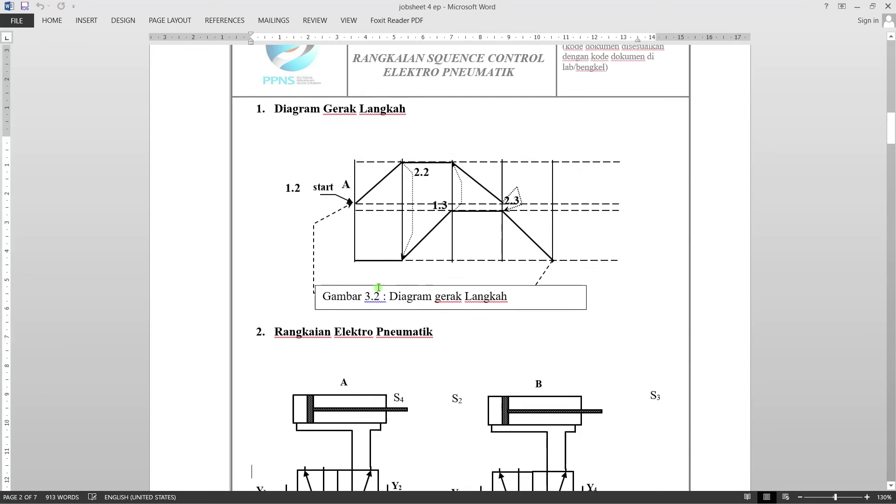
scroll(377, 289, down, 3)
scroll(378, 289, down, 2)
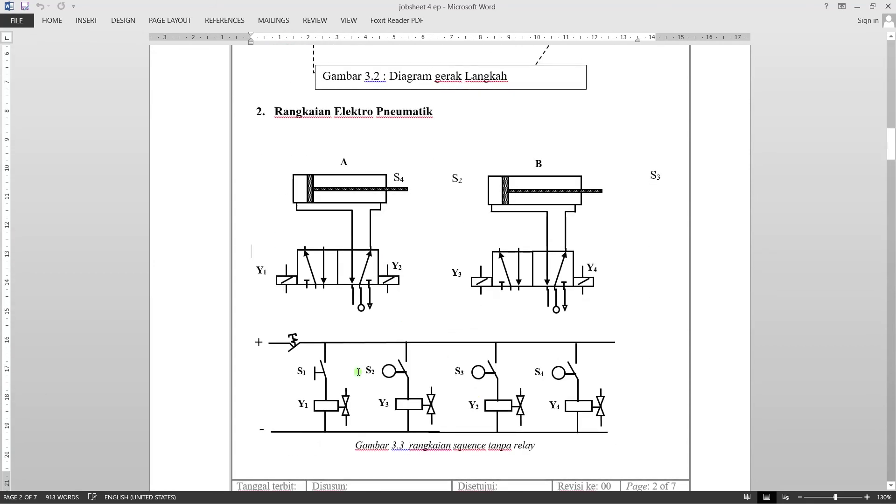
key(alt)
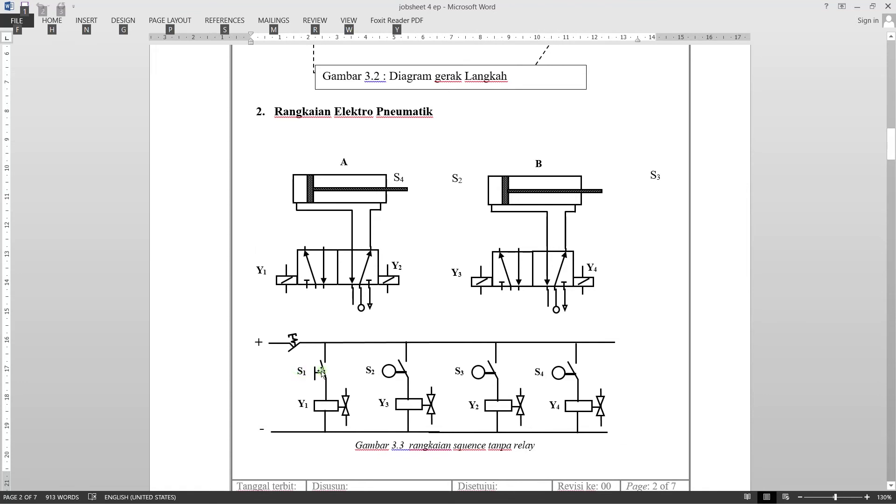
key(alt+Tab)
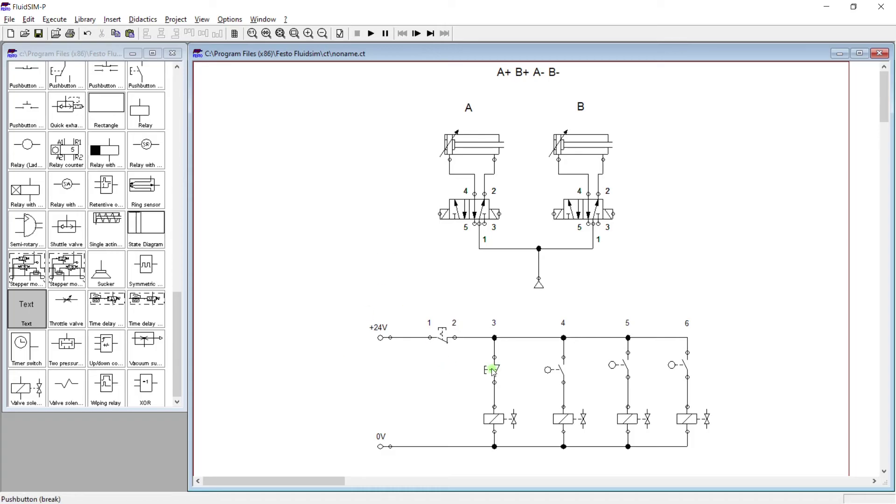
double_click(495, 371)
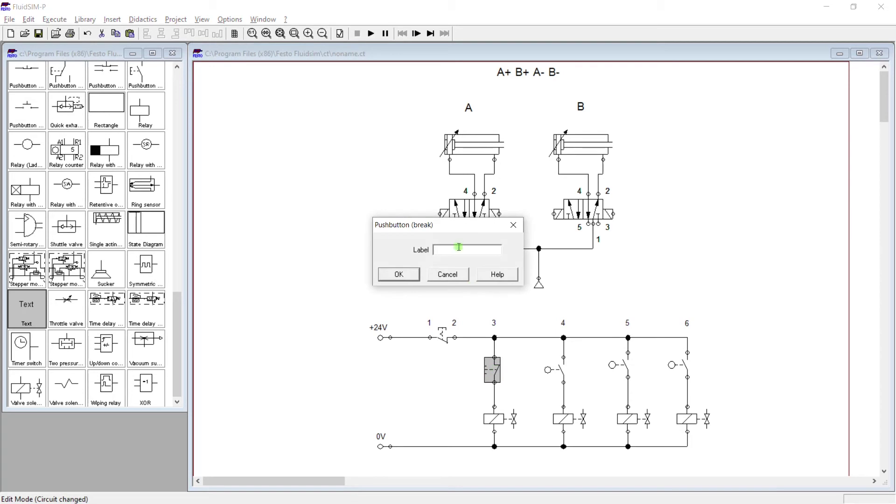
text(S1)
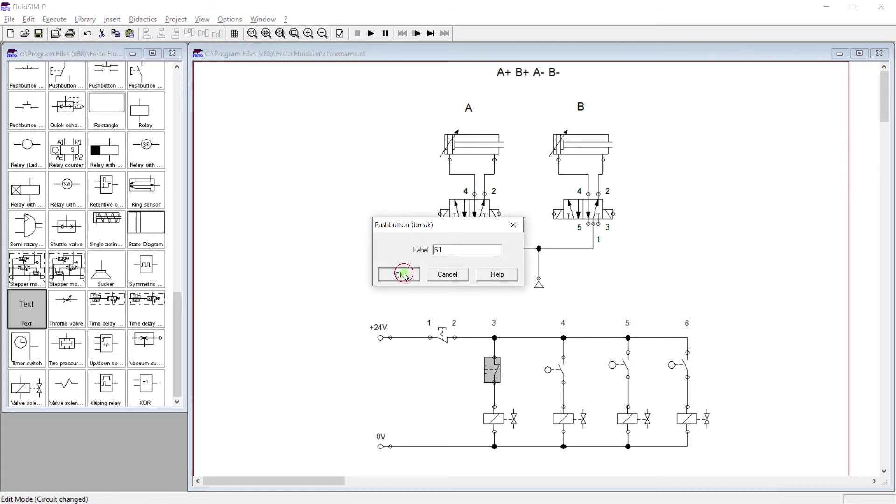
click(398, 274)
Label the roller switch in column 4 as S2.
double_click(560, 371)
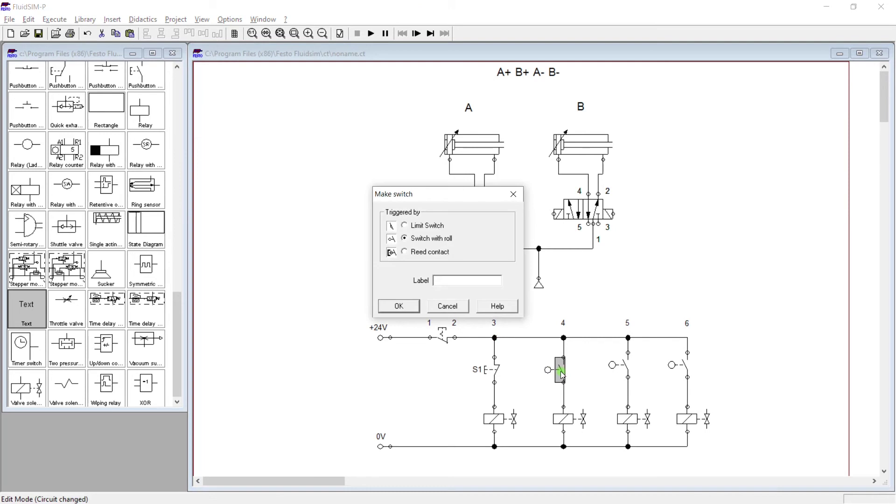
click(464, 280)
text(S2S)
click(398, 306)
double_click(629, 367)
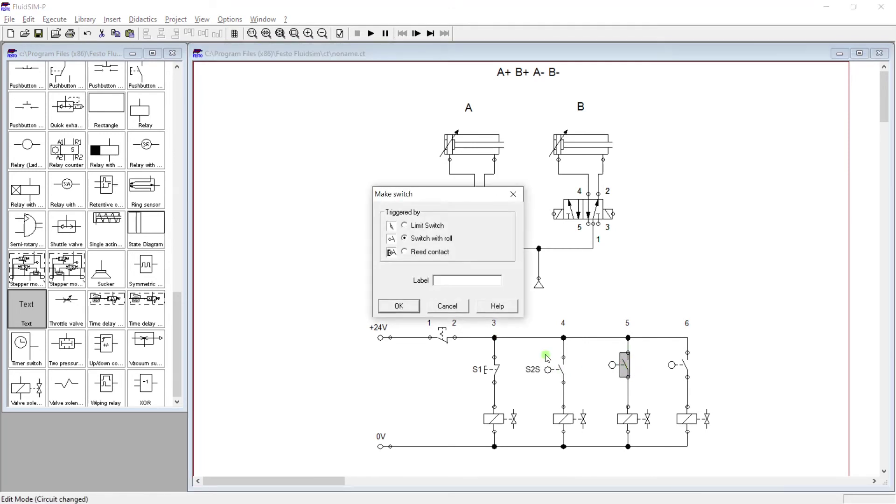
click(447, 306)
click(532, 370)
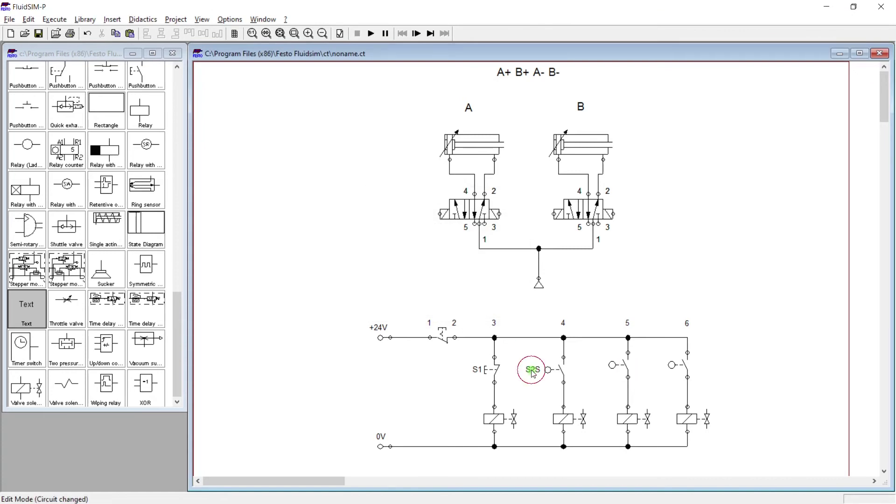
click(546, 369)
double_click(562, 369)
click(452, 280)
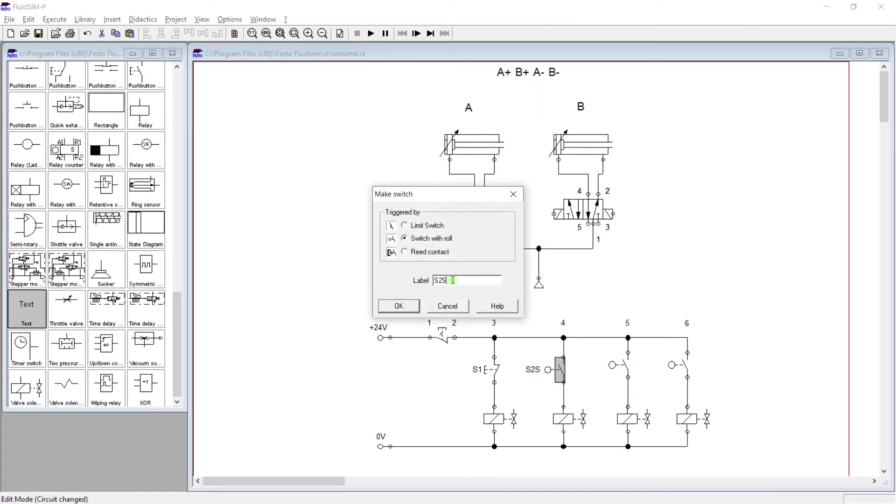
key(Return)
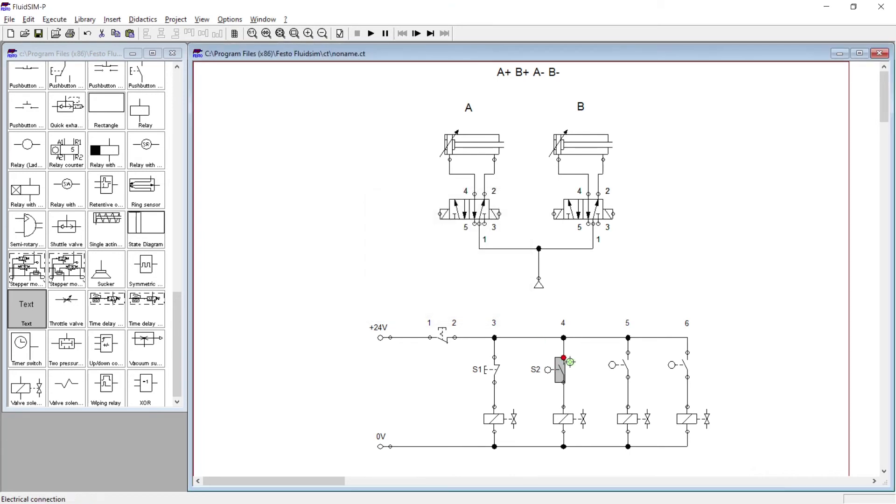
Label the roller switch in column 5 as S3 and the one in column 6 as S4.
double_click(626, 366)
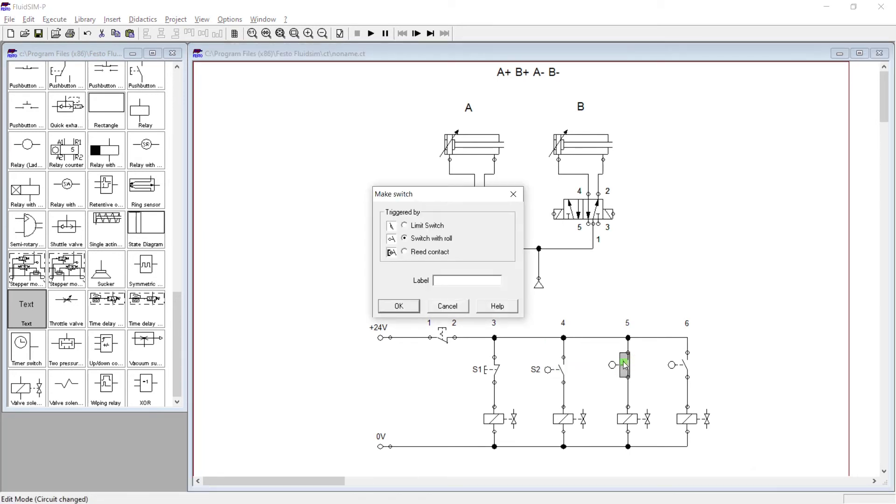
click(445, 281)
click(399, 305)
double_click(684, 365)
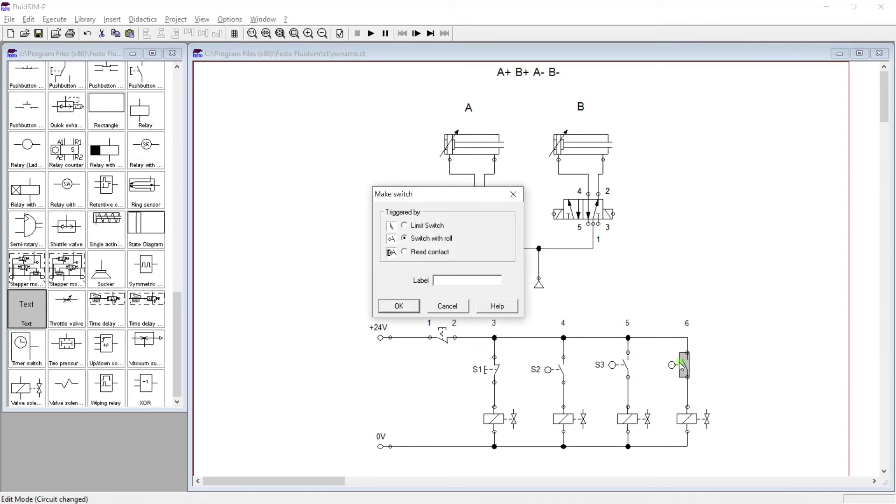
click(480, 281)
click(403, 306)
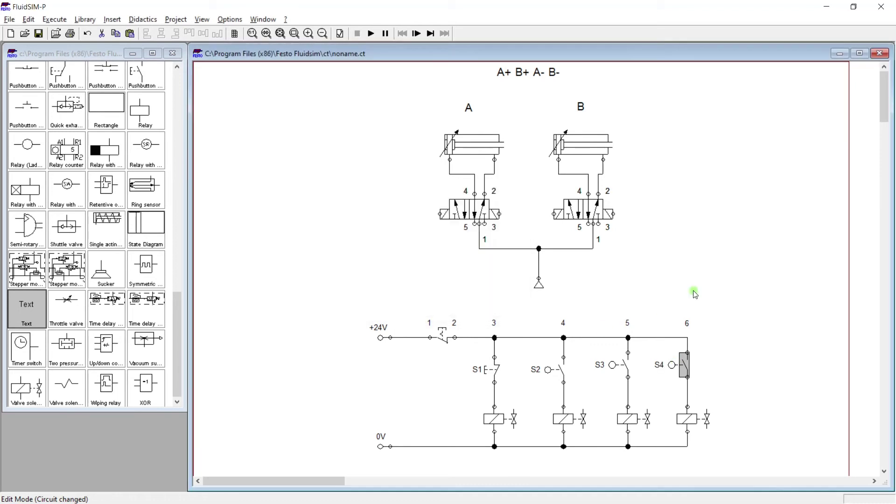
Label the valve solenoid in column 3 as Y1 and the one in column 4 as Y3.
double_click(494, 420)
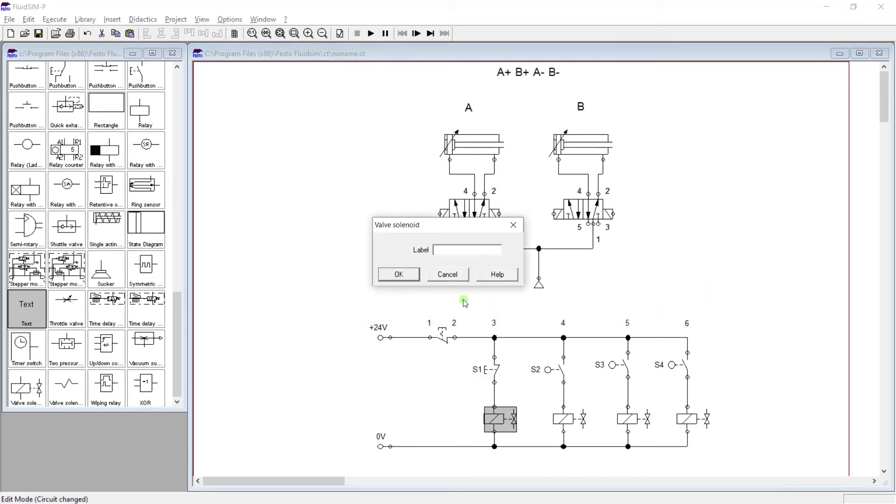
text(Y1)
click(399, 274)
double_click(565, 420)
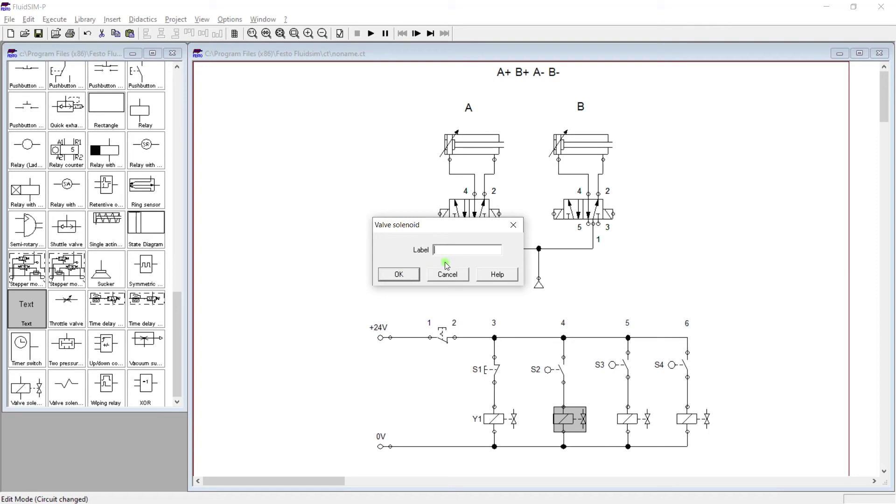
text(Y3)
click(399, 273)
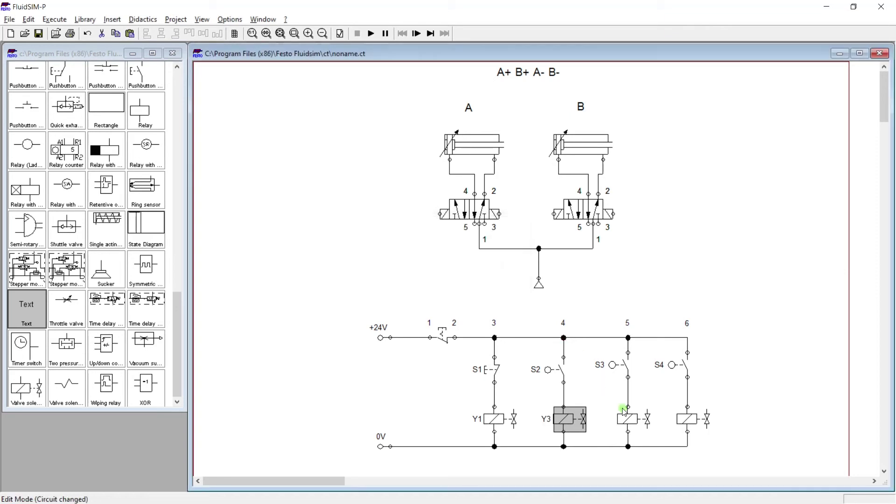
Label the valve solenoid in column 5 as Y2 and the one in column 6 as Y4.
double_click(626, 418)
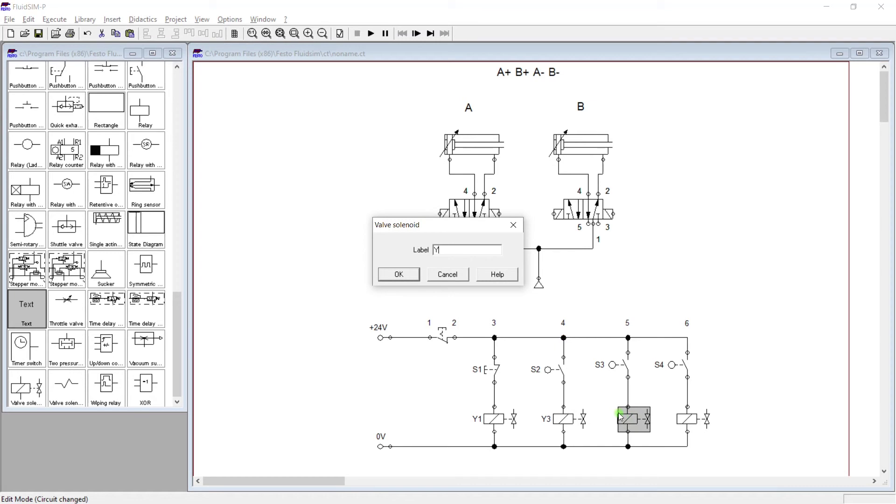
text(Y2)
click(399, 274)
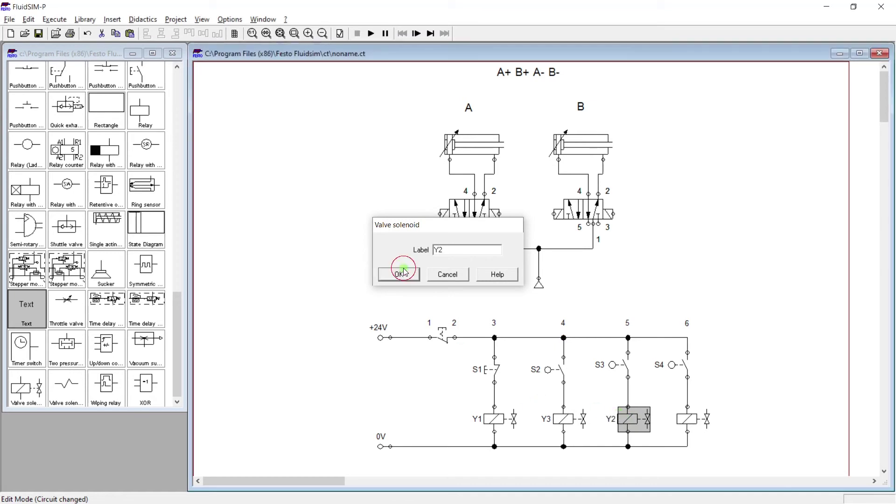
click(693, 420)
double_click(692, 422)
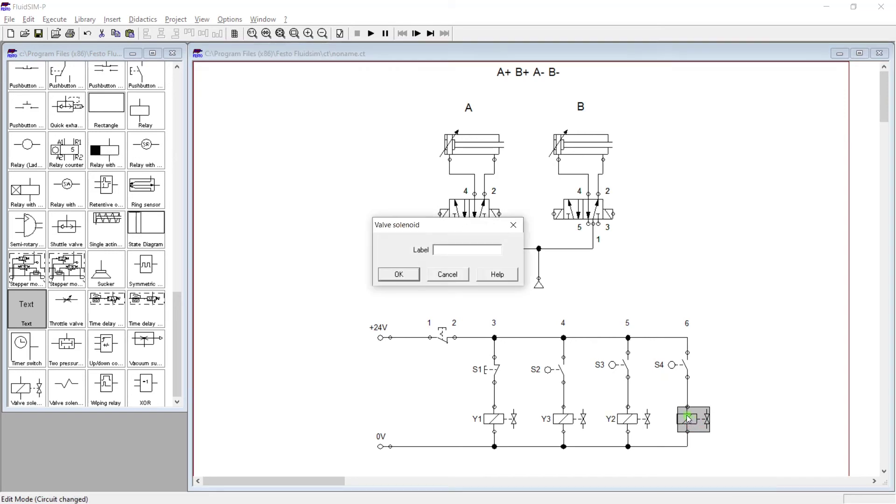
click(402, 273)
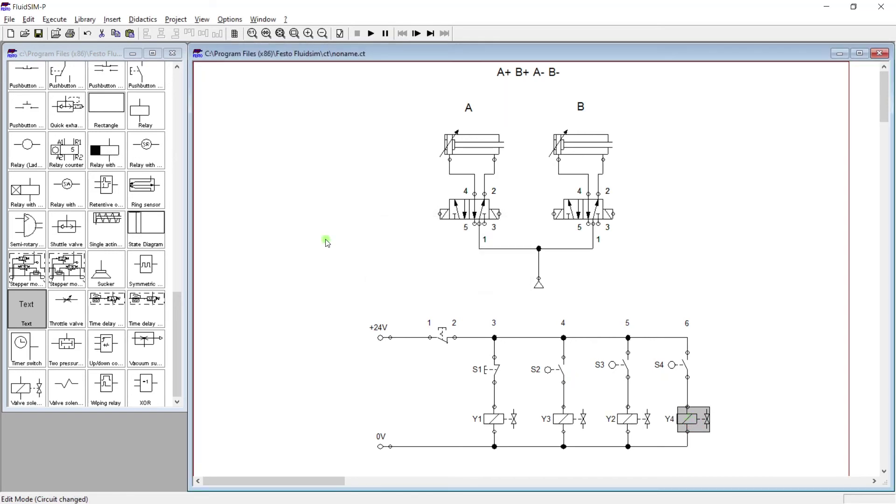
click(323, 241)
Check Gambar 3.3 in the Word job sheet, and back in FluidSIM-P label cylinder A's valve solenoid connections Y1 on the left and Y2 on the right.
key(alt+Tab)
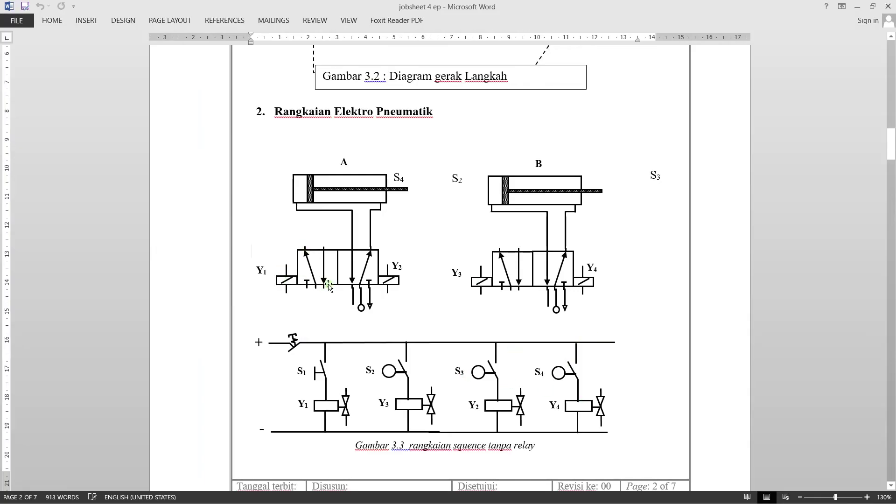
key(alt+Tab)
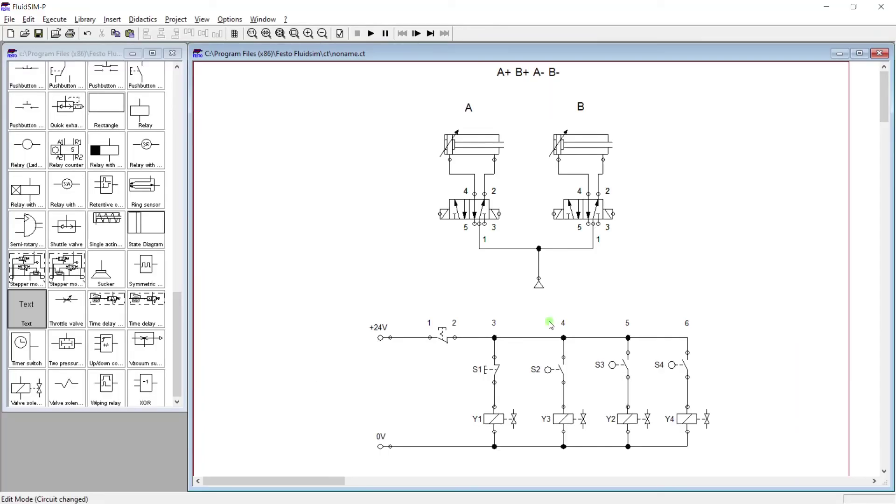
double_click(447, 217)
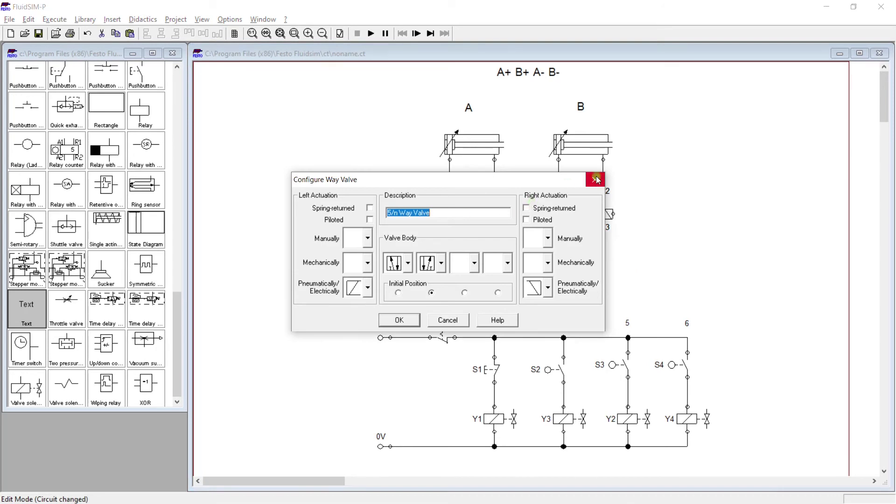
click(595, 179)
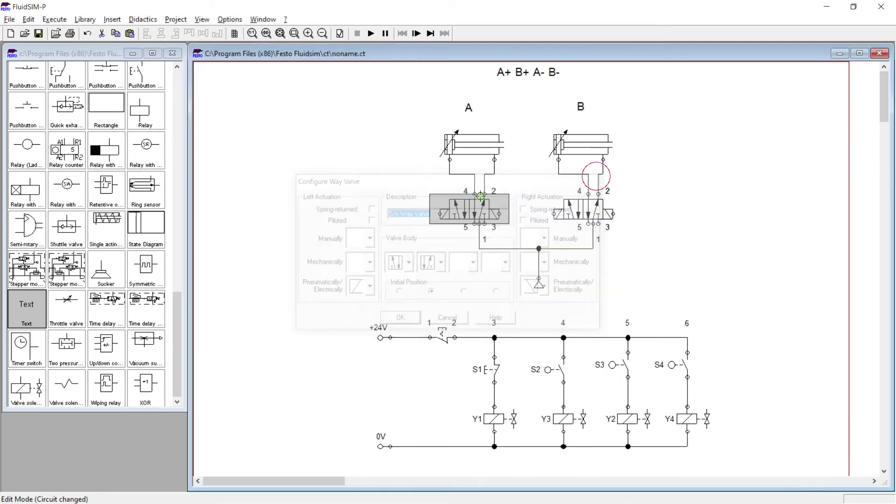
double_click(445, 216)
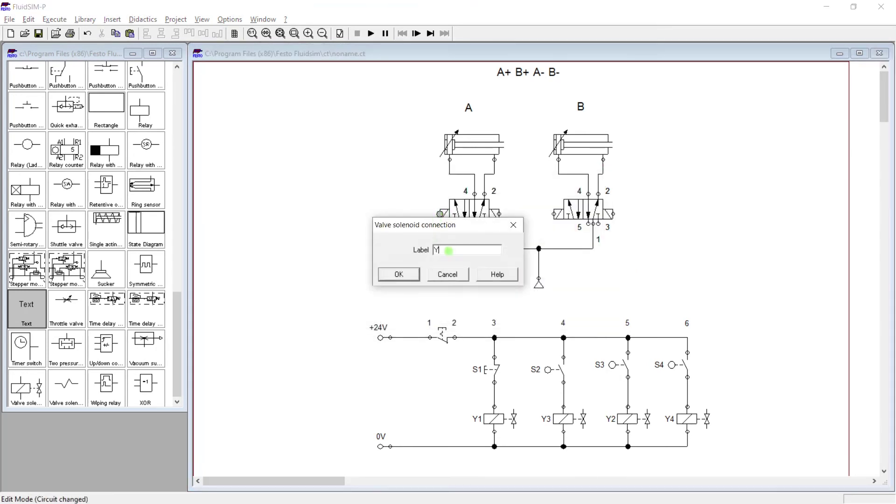
text(Y1)
click(399, 274)
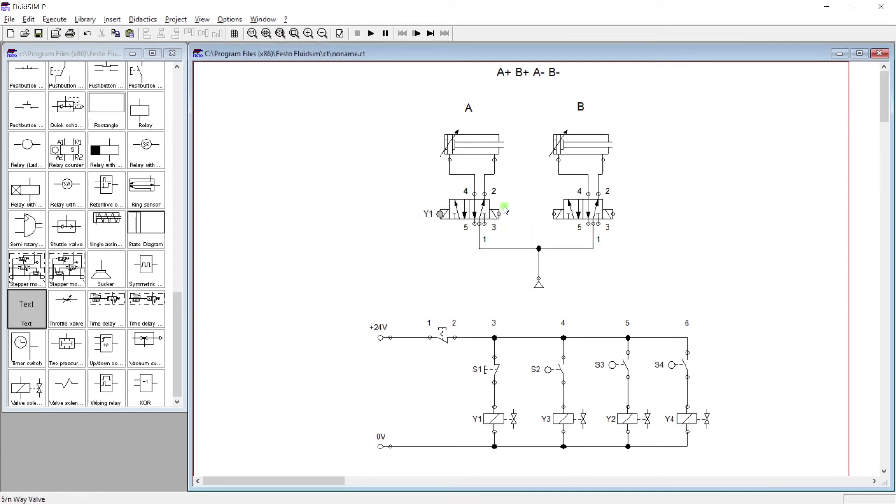
double_click(499, 213)
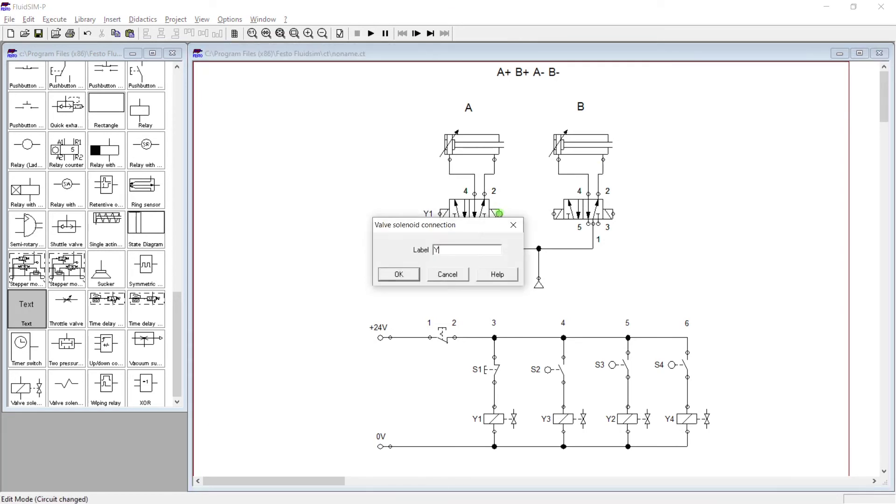
click(403, 275)
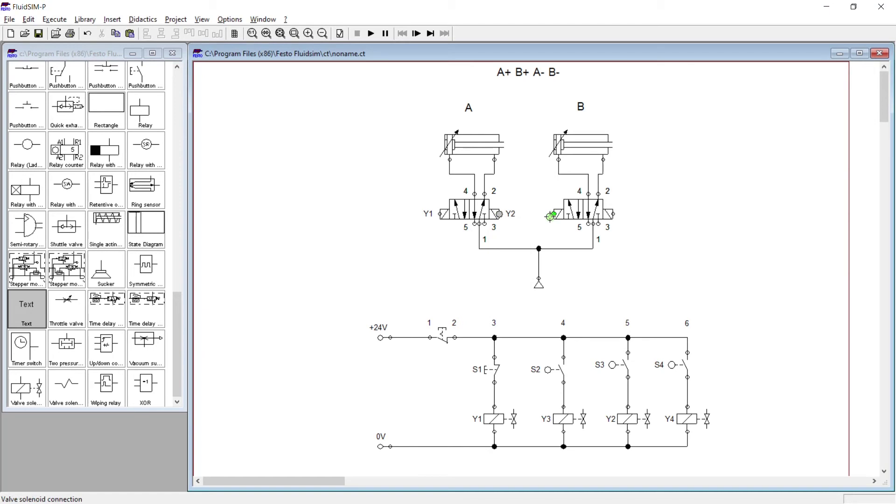
Label the solenoid connections of cylinder B's valve Y3 on the left side and Y4 on the right side.
double_click(552, 217)
text(Y3)
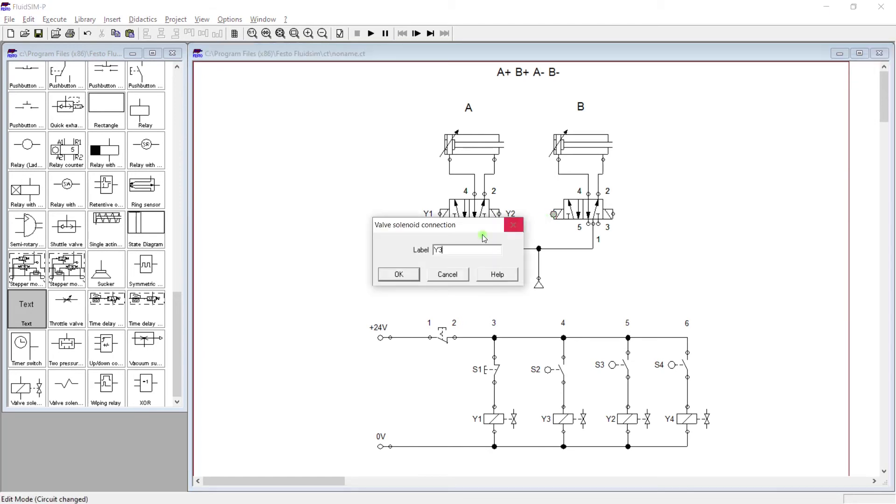
click(399, 274)
double_click(616, 213)
text(Y4)
click(399, 274)
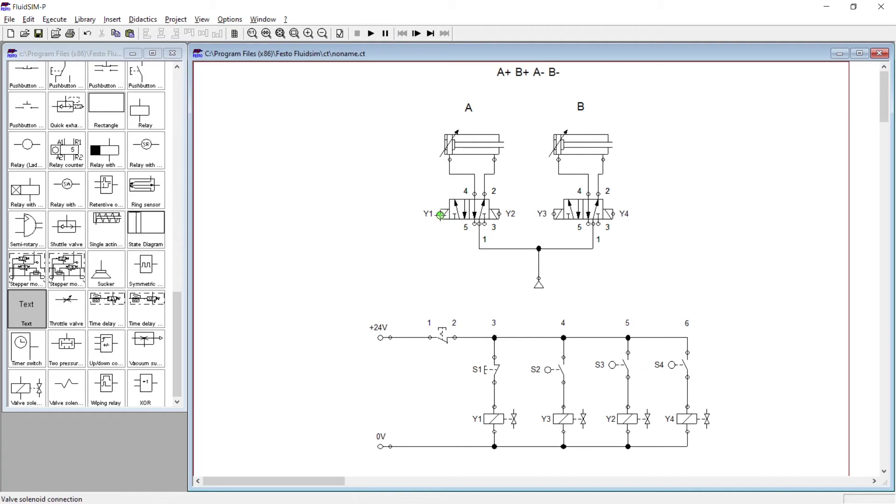
click(484, 297)
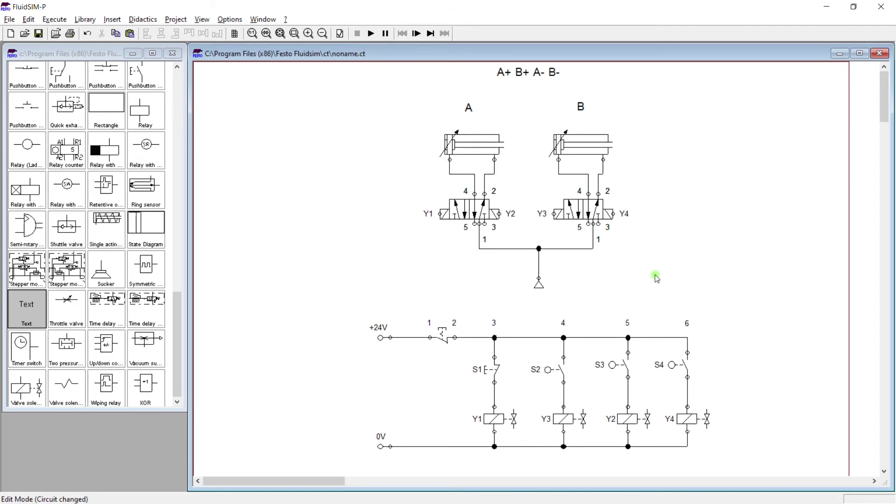
Check in Gambar 3.3 of the Word job sheet where the limit switches sit along cylinders A and B, and return to FluidSIM-P.
key(alt+Tab)
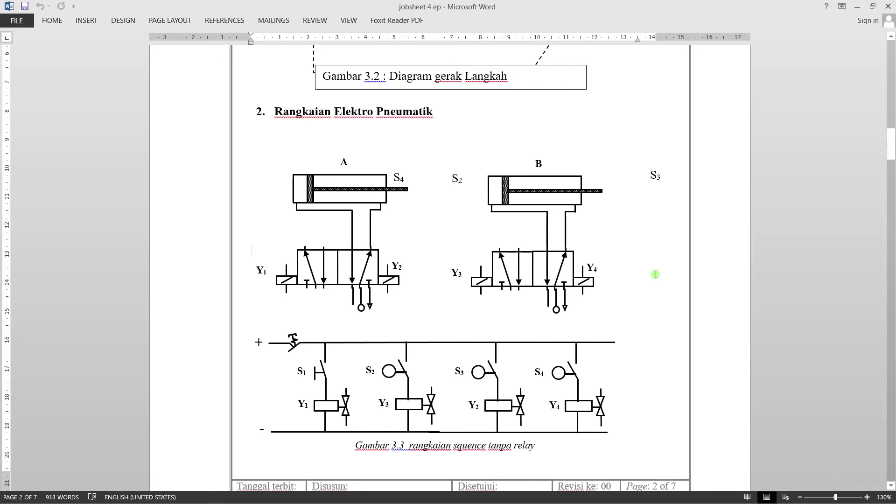
key(alt+Tab)
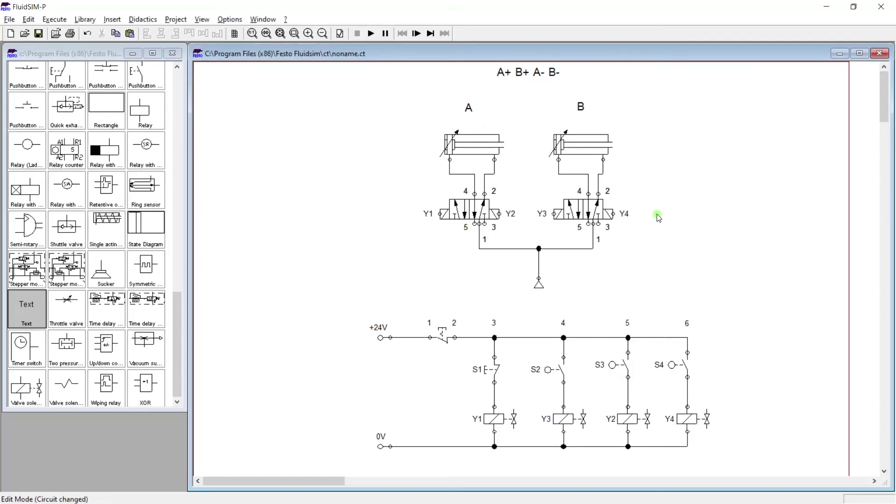
key(alt+Tab)
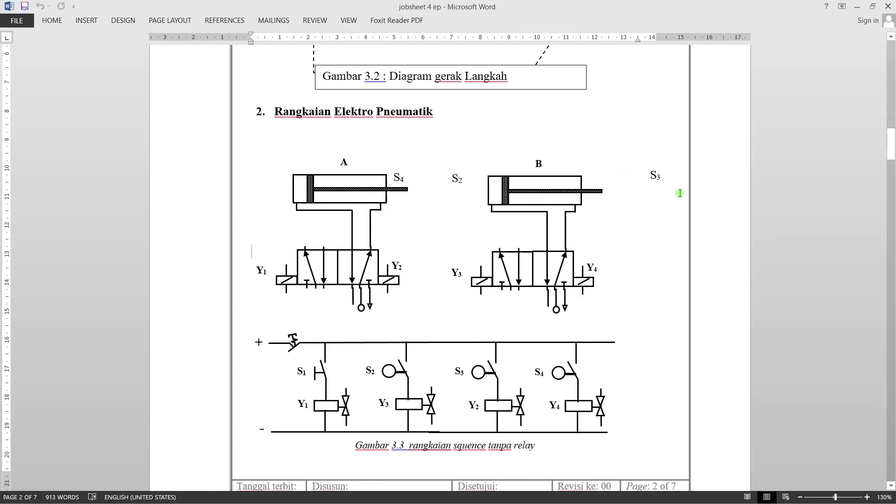
key(alt+Tab)
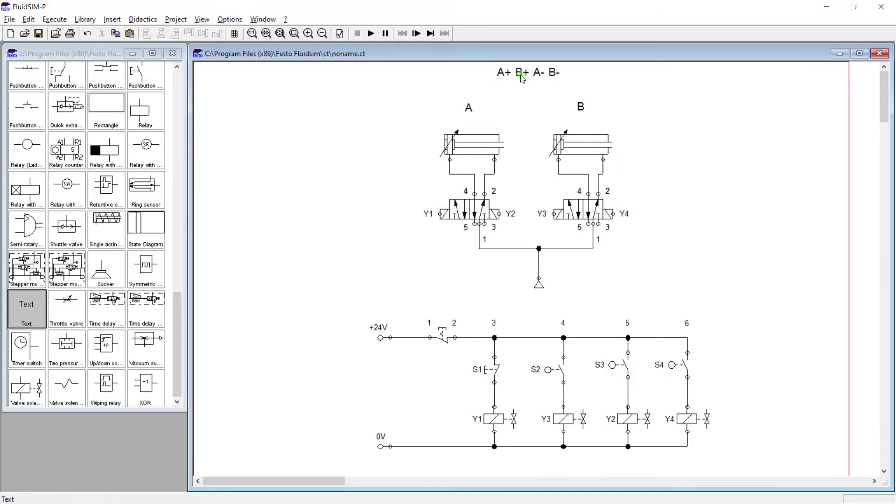
click(693, 141)
Add labels S4 at position 100 and S2 at position 0 to the distance rule of cylinder A.
double_click(474, 145)
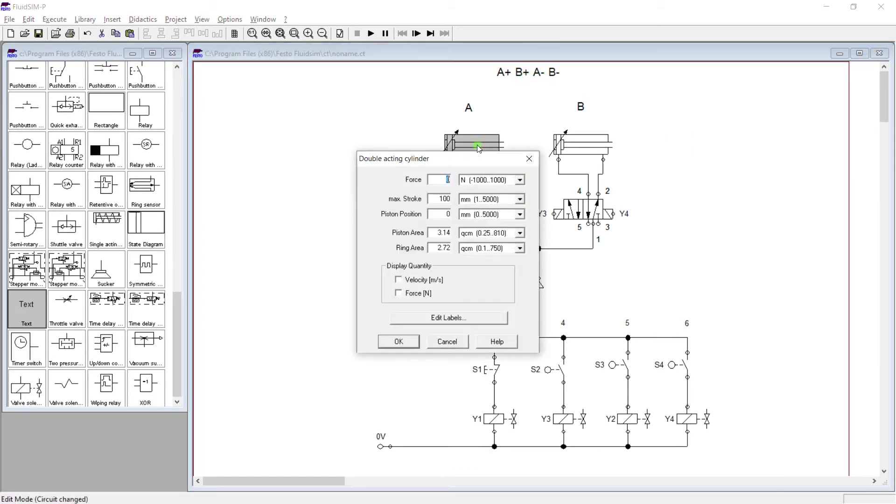
click(421, 322)
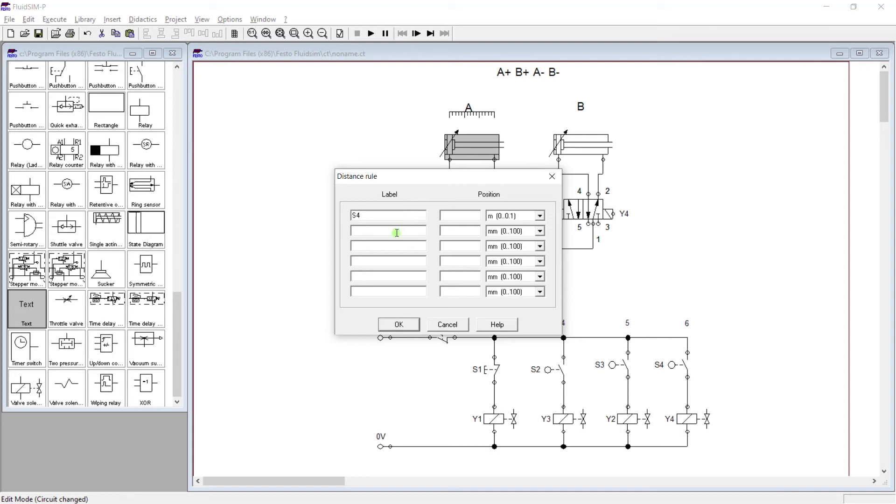
click(442, 215)
click(417, 232)
click(466, 230)
text(0)
click(413, 325)
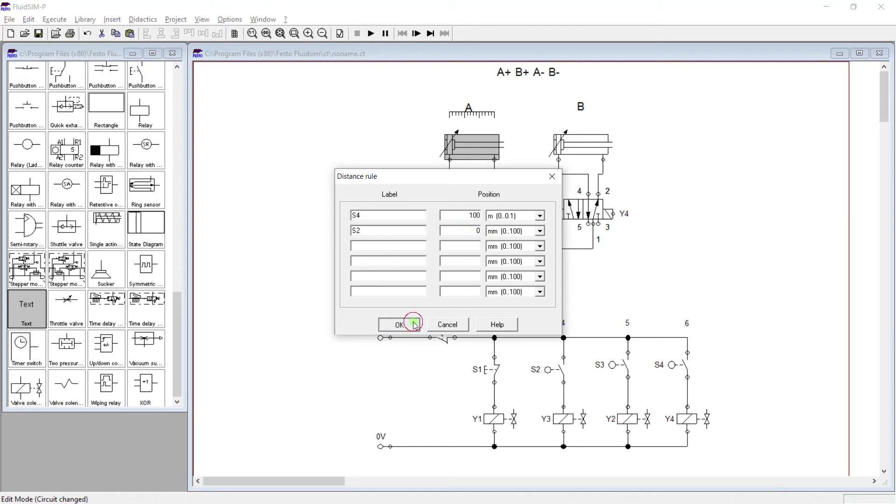
Correct cylinder A's distance rule so S4 sits at the start of the stroke and S2 at its end, and accept the cylinder settings.
click(448, 283)
double_click(464, 215)
double_click(480, 232)
click(404, 325)
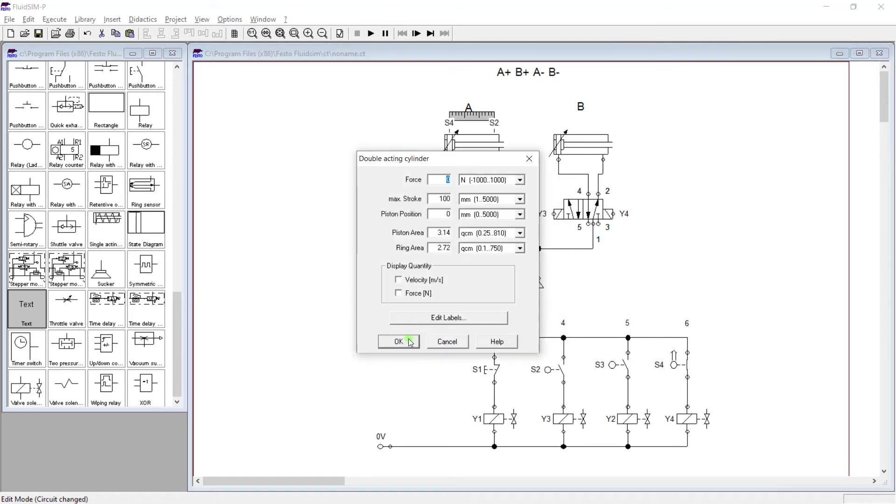
click(410, 342)
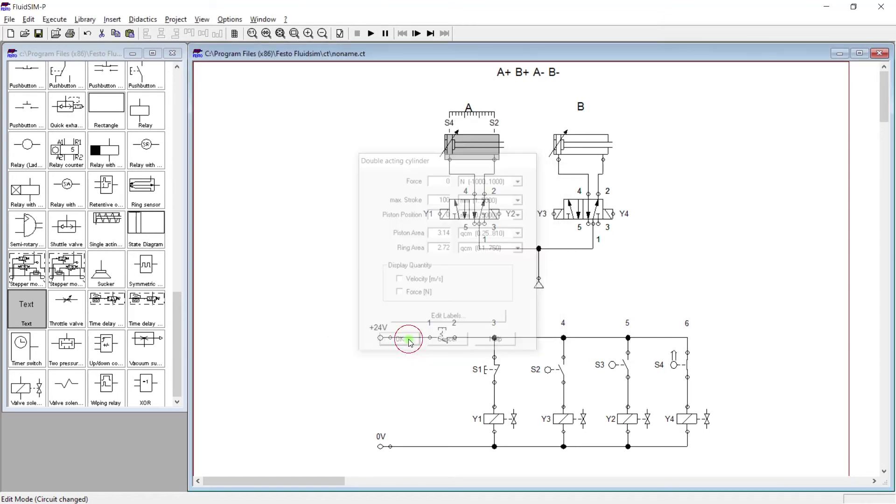
Add label S3 at the end of the stroke on cylinder B's distance rule and accept the cylinder settings.
double_click(583, 152)
click(433, 317)
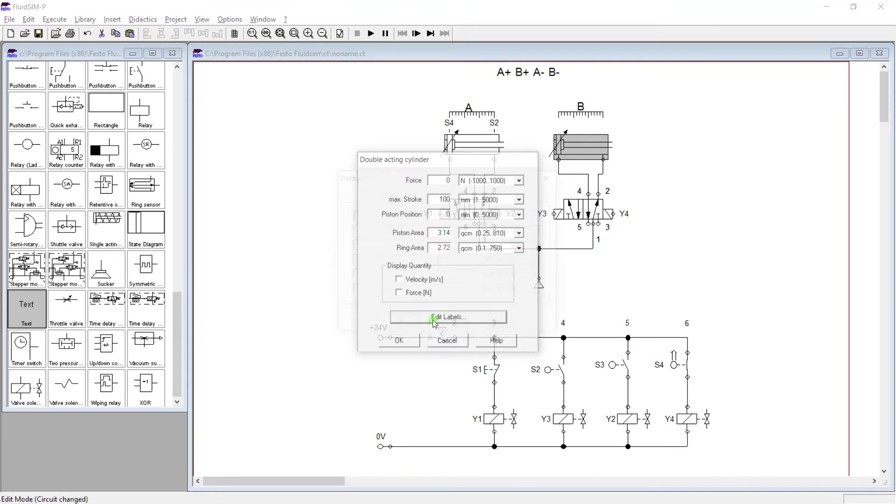
click(405, 233)
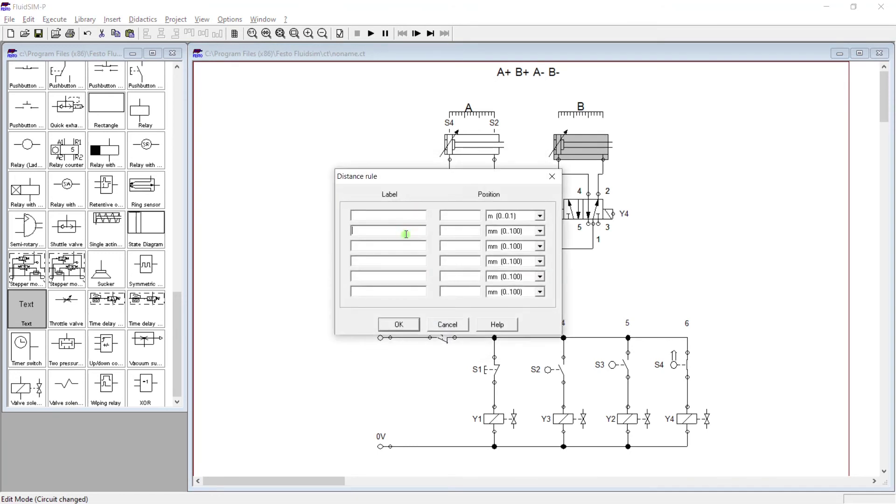
text(S3)
click(457, 232)
click(398, 326)
click(418, 341)
click(368, 233)
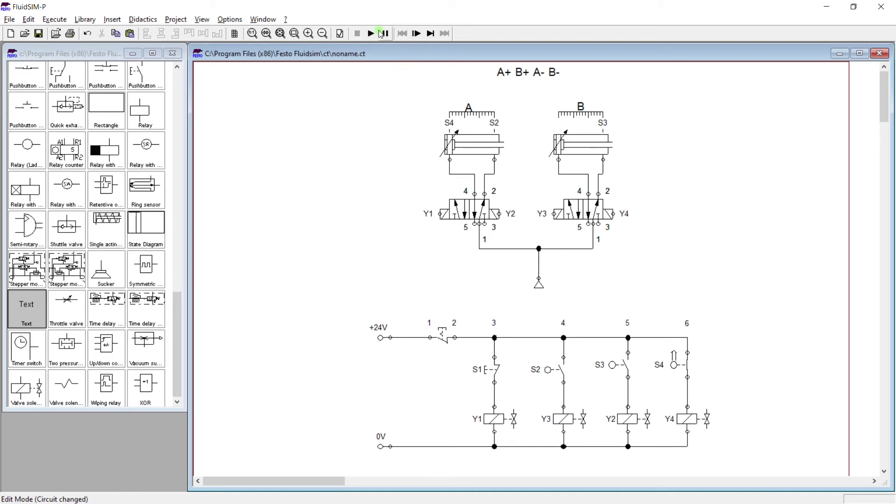
Try a single simulation step, inspect the connections flagged as open, and decline to start the simulation despite the warnings.
click(417, 34)
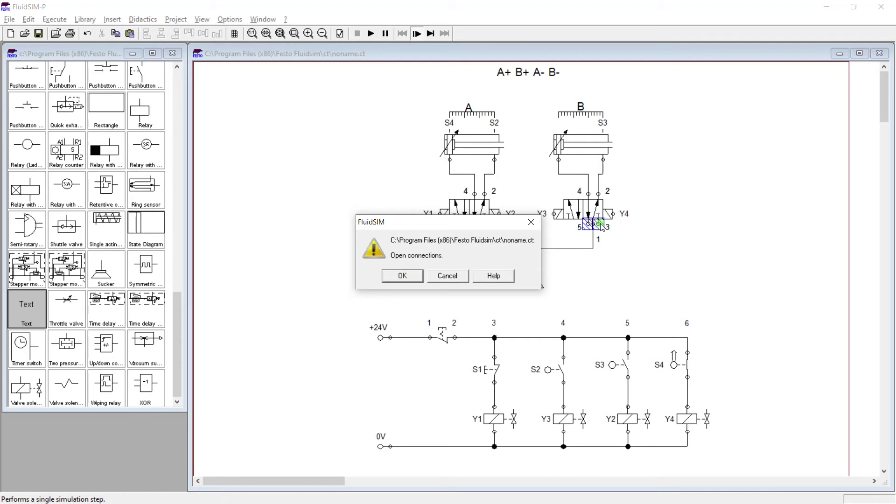
drag(450, 231, 308, 177)
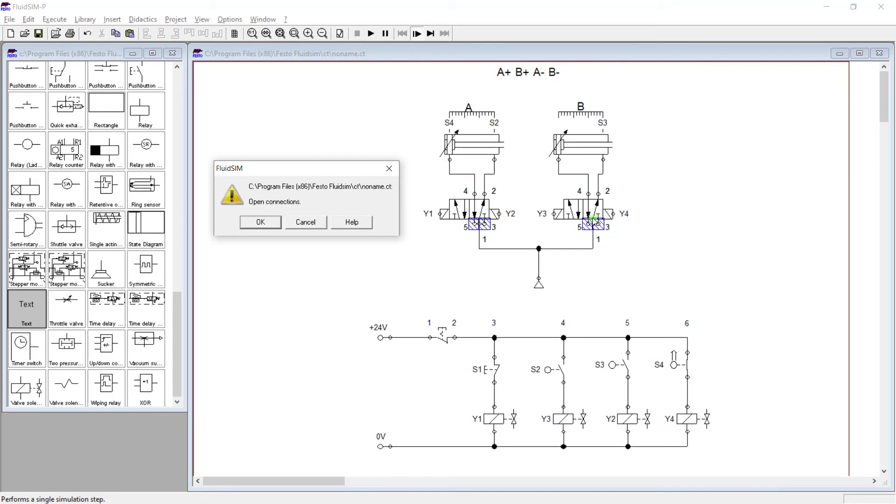
click(273, 223)
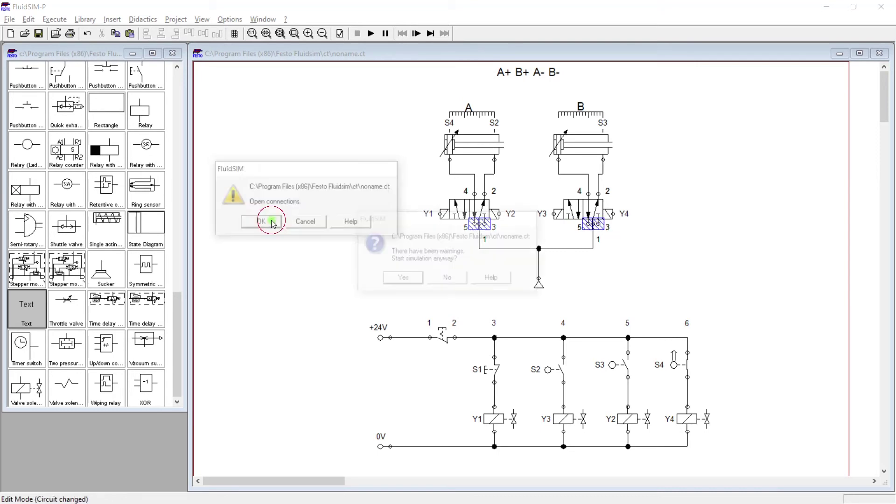
click(447, 279)
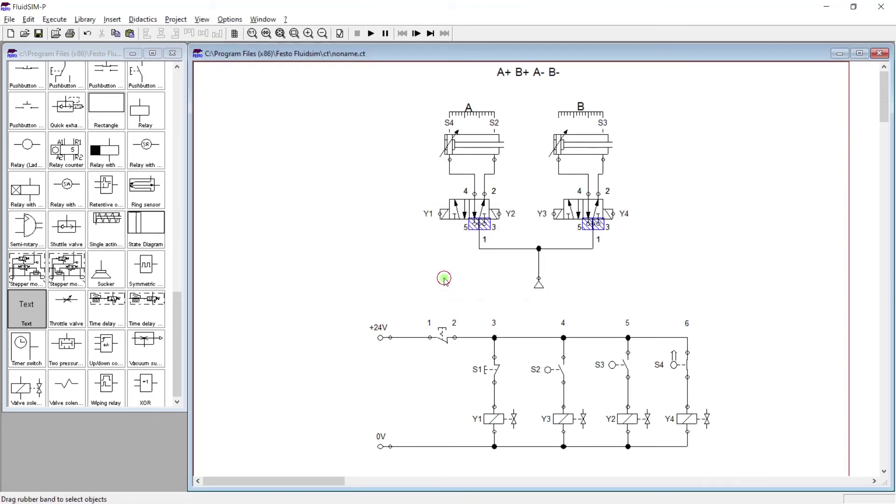
Check the valve exhausts in Word's Gambar 3.3, then return to FluidSIM-P and set exhaust terminators on ports 3 and 5 of cylinder A's valve.
key(alt+Tab)
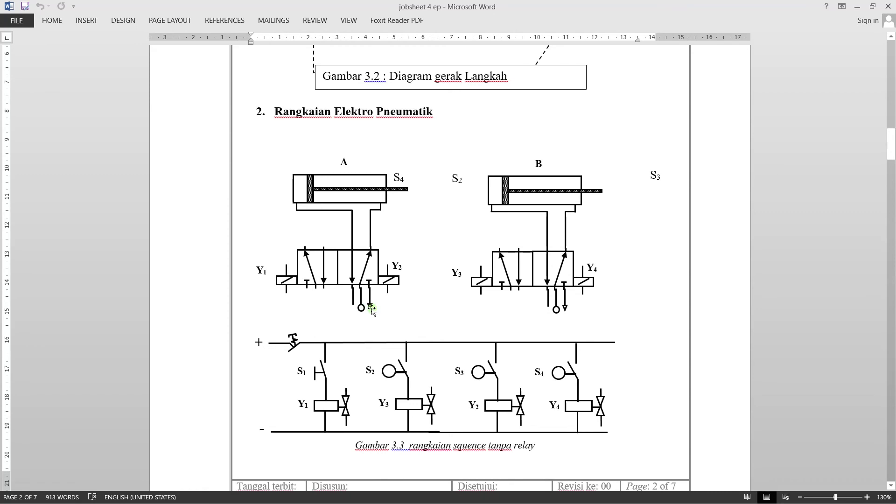
key(alt+Tab)
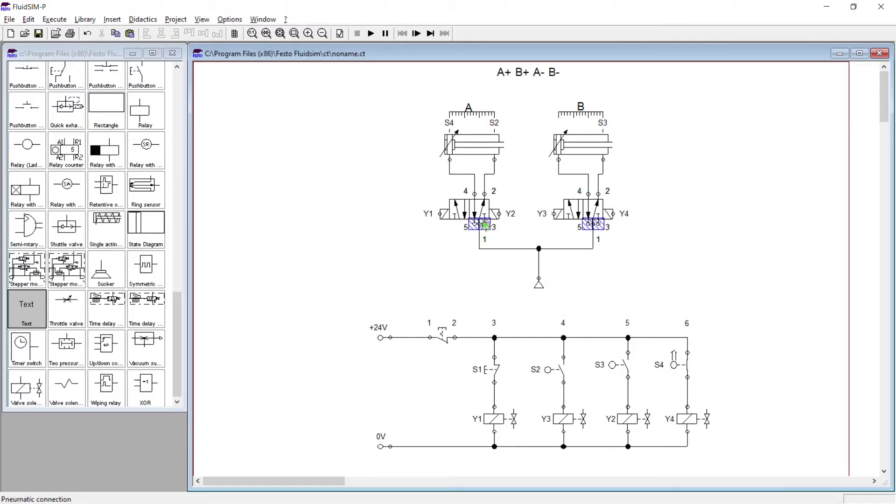
double_click(486, 226)
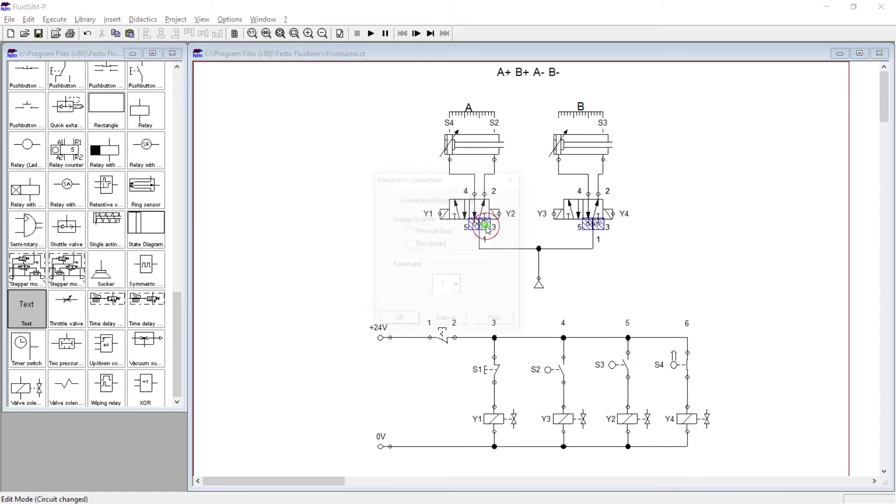
click(461, 287)
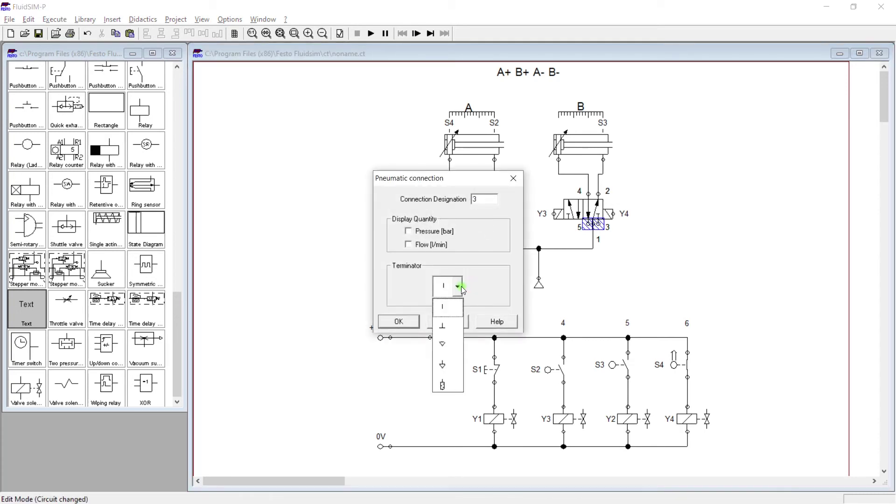
click(457, 366)
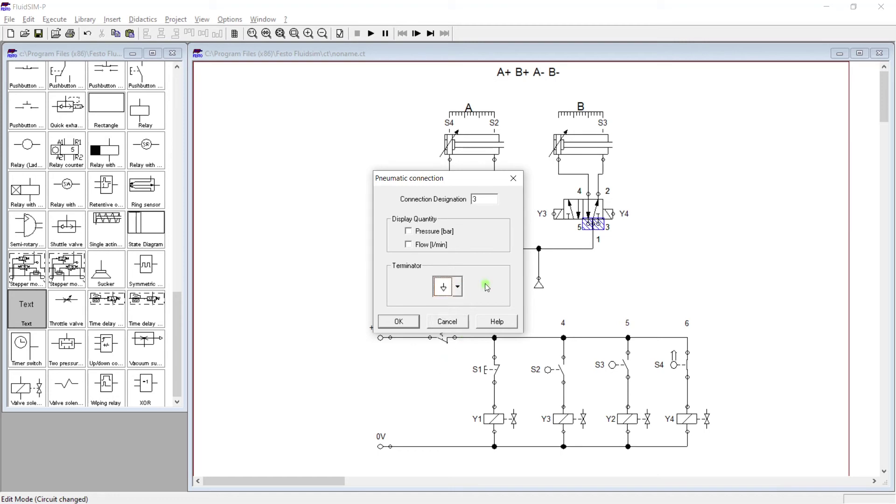
click(398, 321)
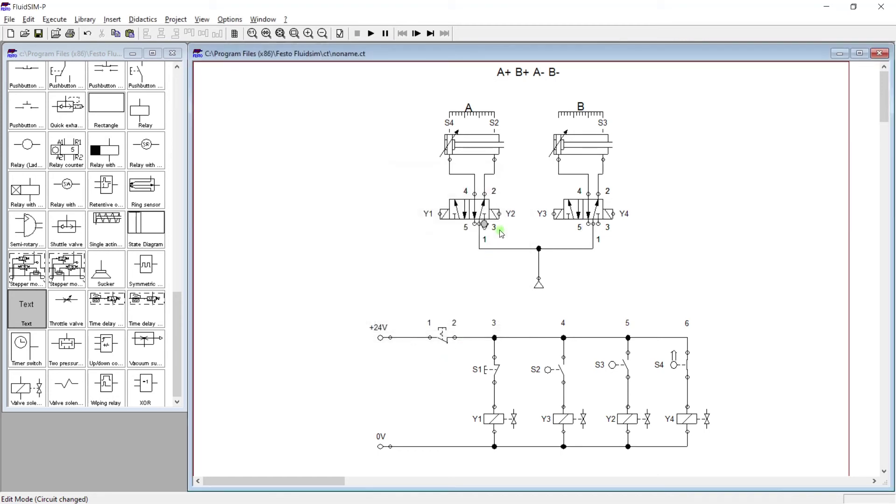
double_click(473, 226)
click(458, 285)
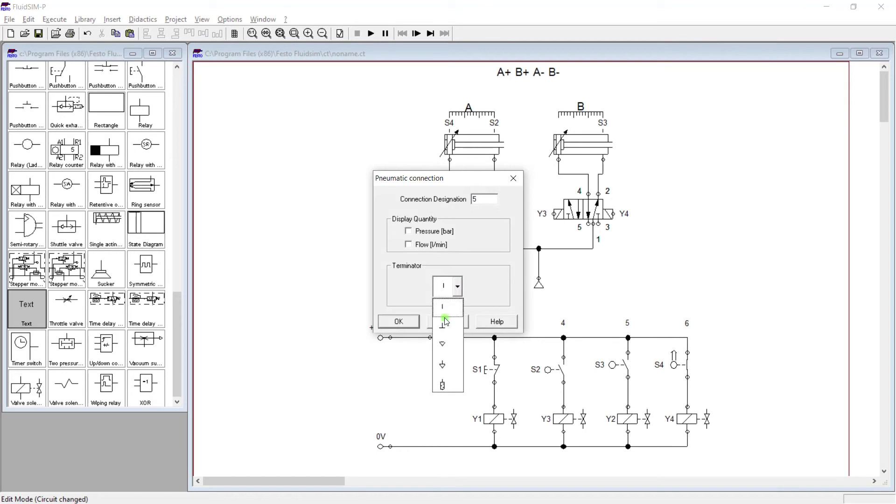
click(443, 384)
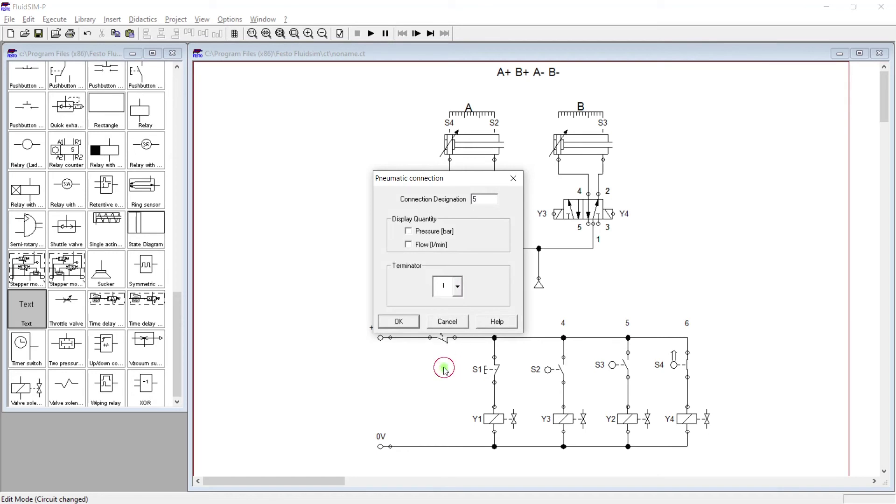
click(402, 321)
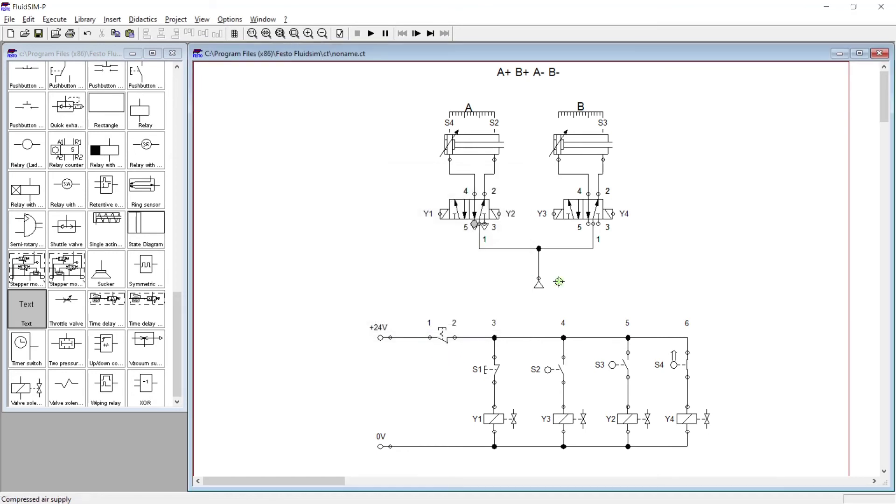
Set exhaust terminators on ports 5 and 3 of cylinder B's valve.
double_click(588, 224)
click(443, 289)
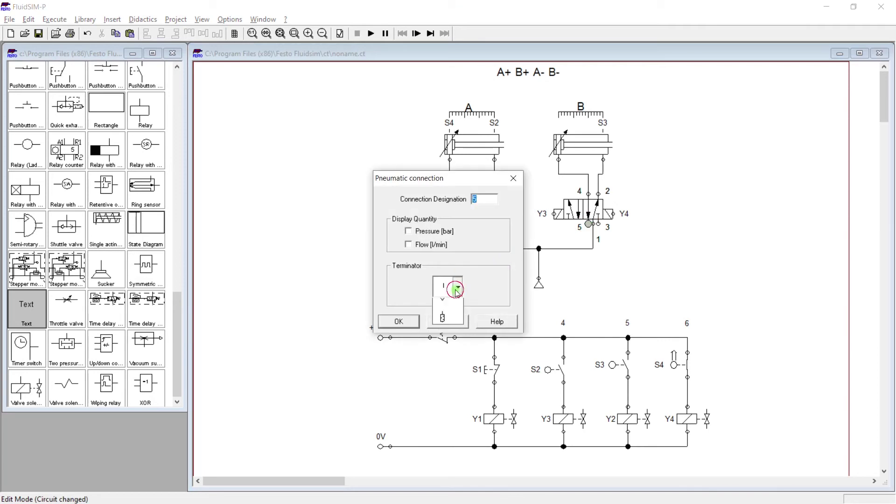
click(444, 341)
click(398, 321)
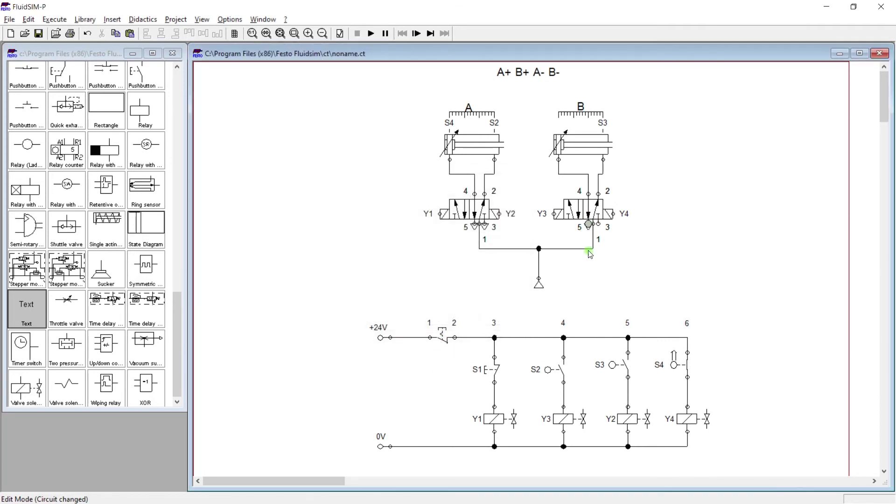
double_click(598, 224)
click(457, 287)
click(443, 360)
click(399, 321)
click(360, 257)
Simulate the circuit one step at a time to examine the order in which cylinders A and B move.
click(416, 34)
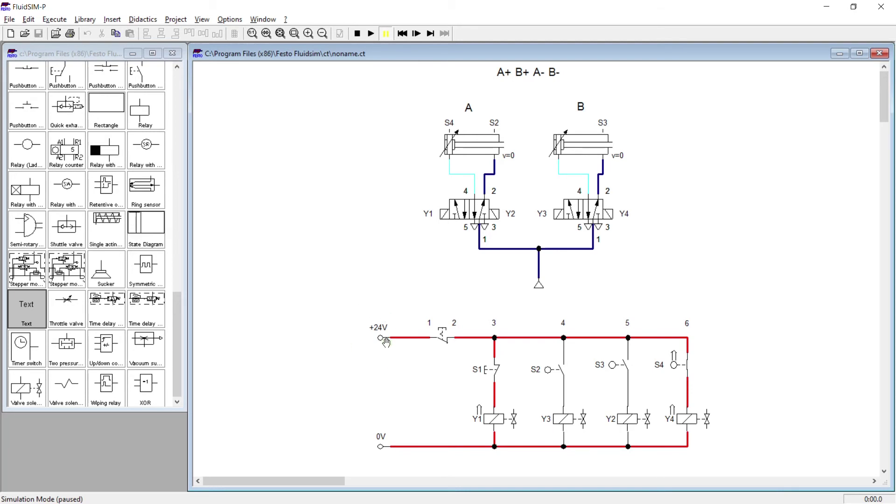
click(736, 375)
click(417, 34)
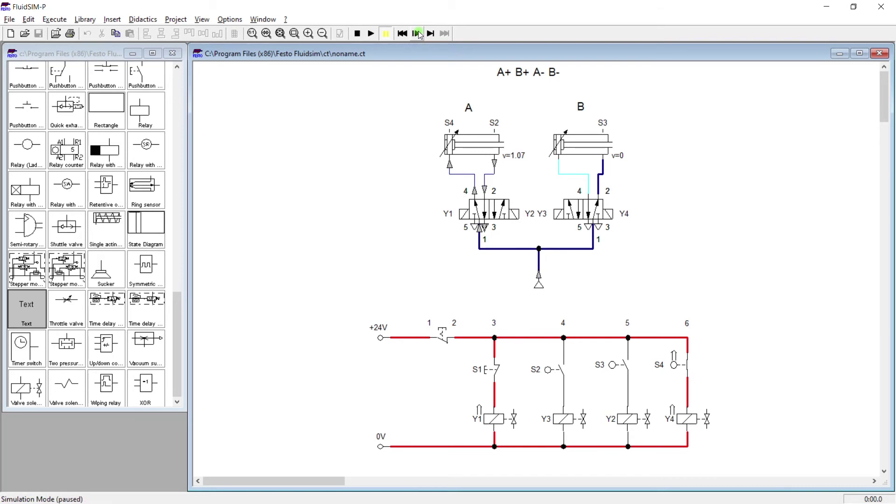
click(419, 34)
click(419, 33)
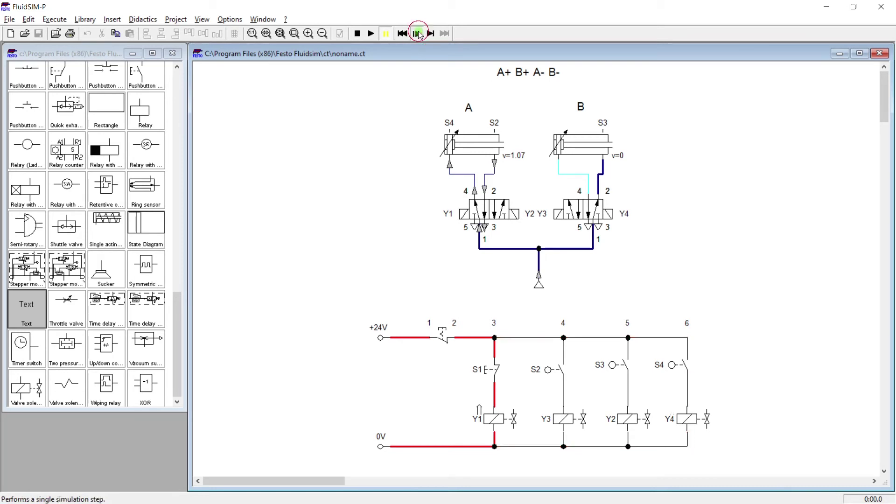
click(418, 33)
click(419, 34)
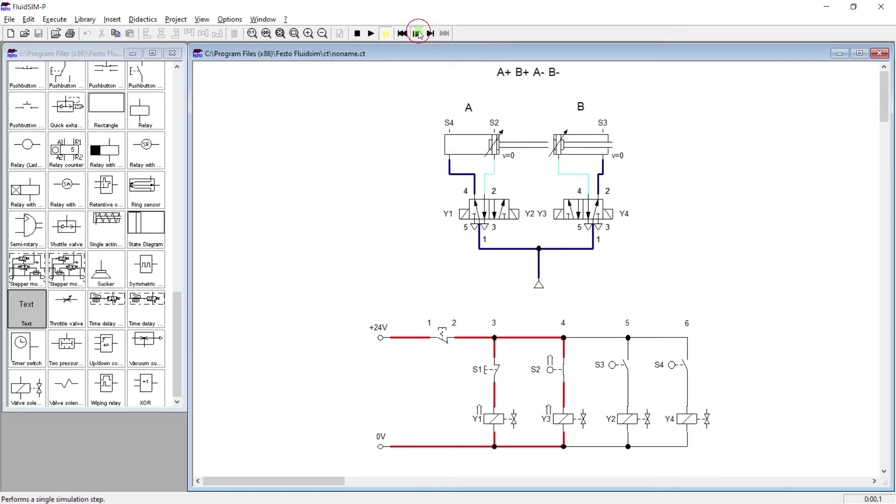
click(418, 34)
click(419, 34)
click(419, 34)
click(418, 34)
click(417, 33)
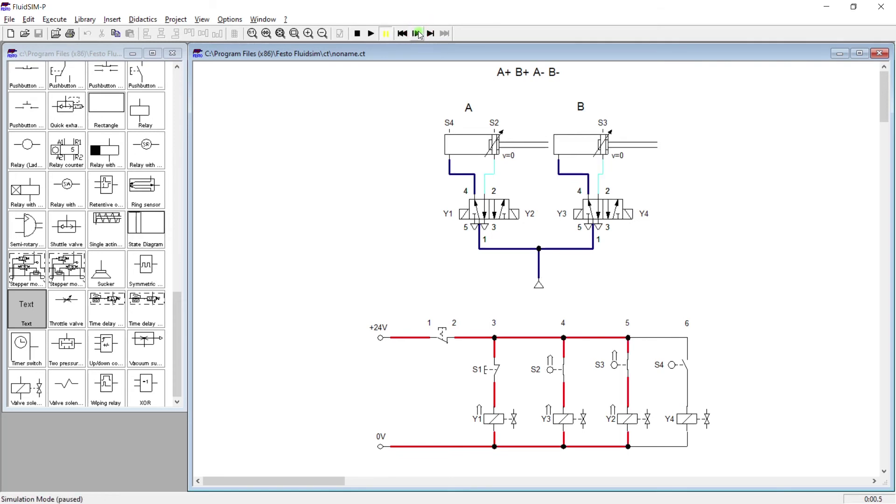
click(417, 33)
Run the simulation continuously, stop it, and repeat the run from the initial state before returning to edit mode.
click(371, 34)
click(358, 34)
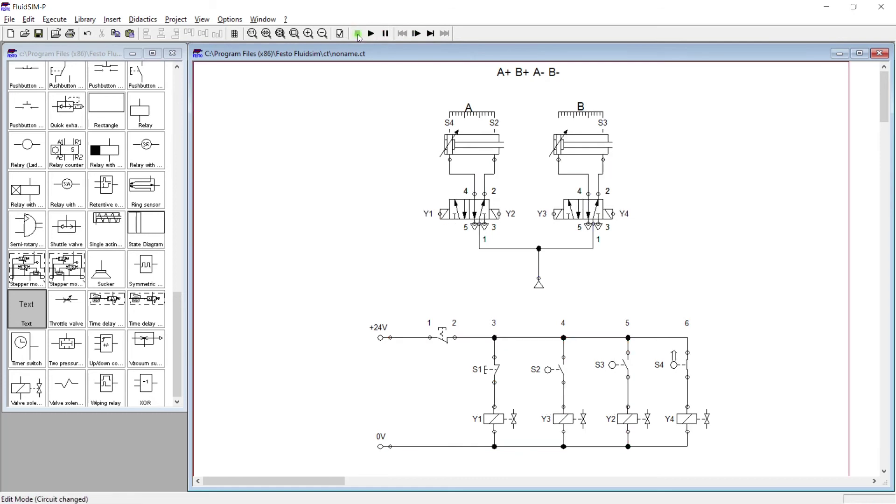
click(371, 34)
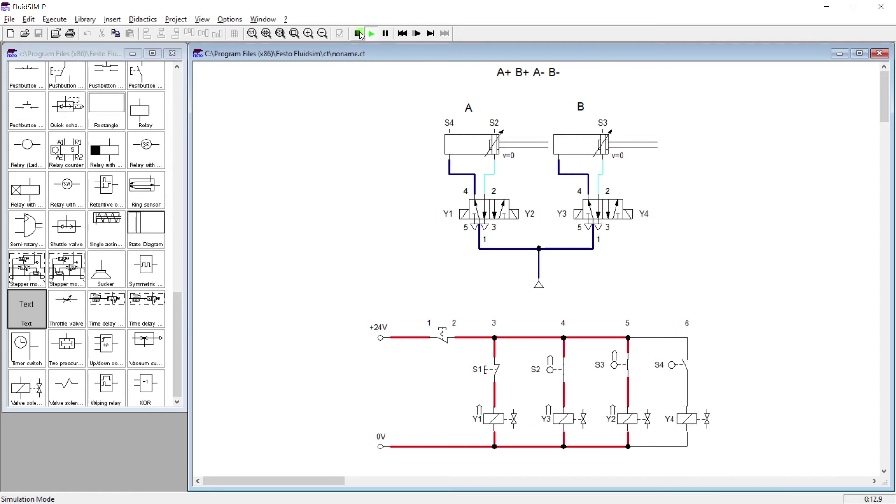
click(356, 34)
click(372, 138)
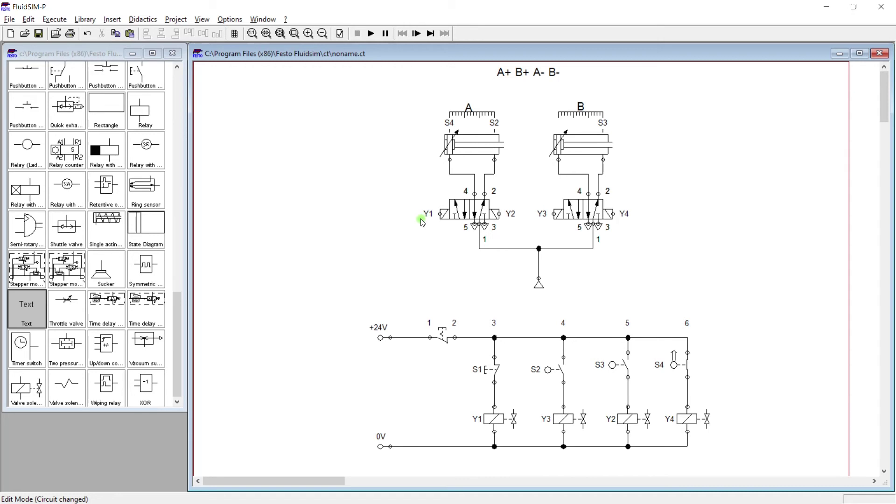
Compare the circuit with Gambar 3.3 in Word, return to FluidSIM-P, and run the simulation once more before stopping it.
key(alt+Tab)
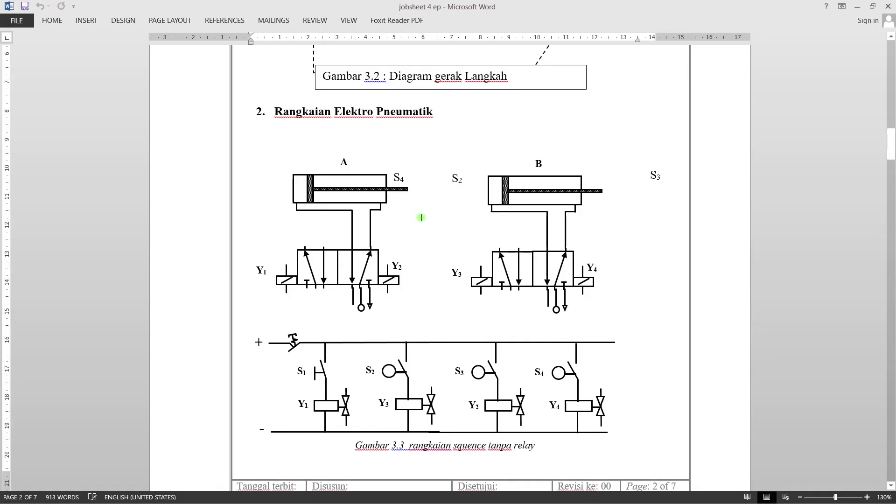
key(alt+Tab)
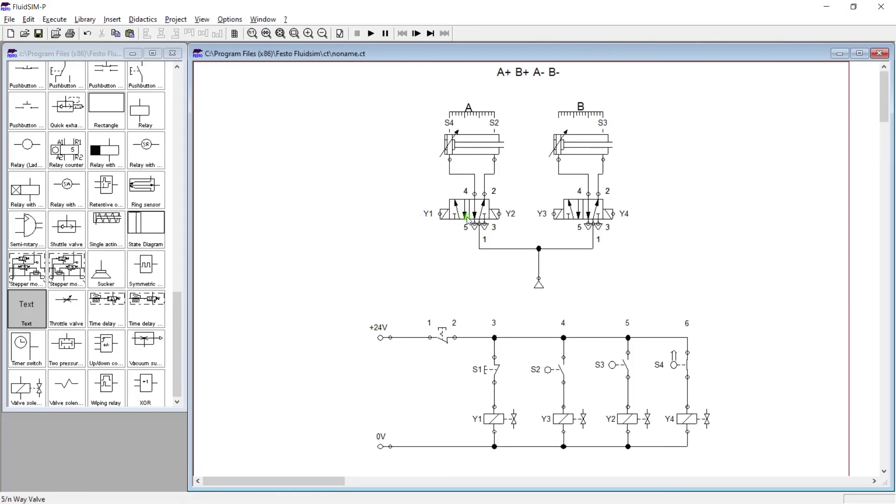
click(372, 33)
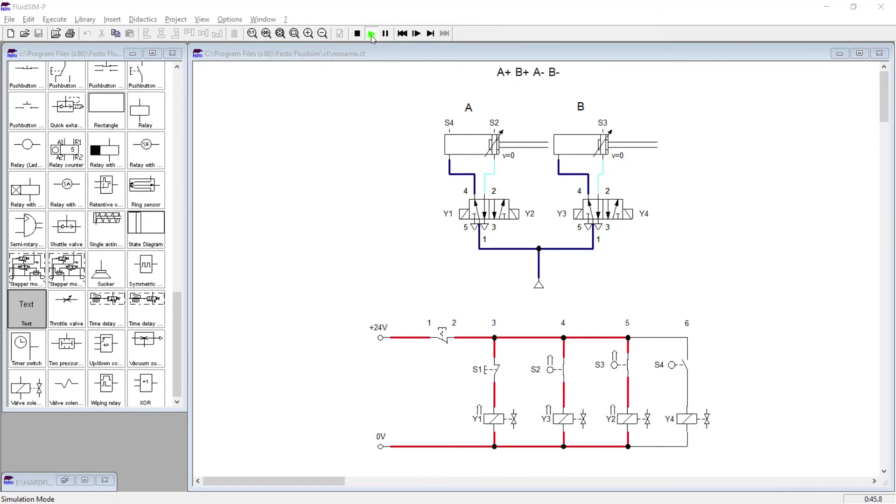
click(357, 33)
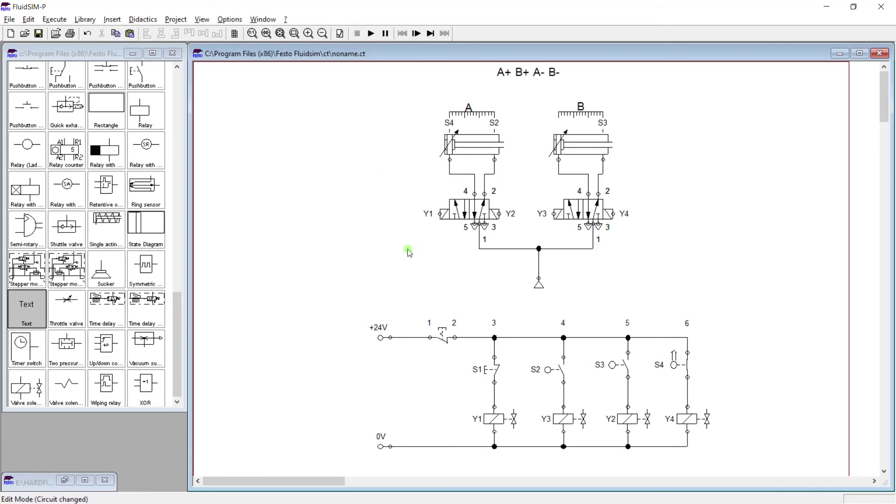
Compare pushbutton S1 above Y1 with the S1 symbol in Gambar 3.3 in Word, and return to FluidSIM-P.
click(495, 370)
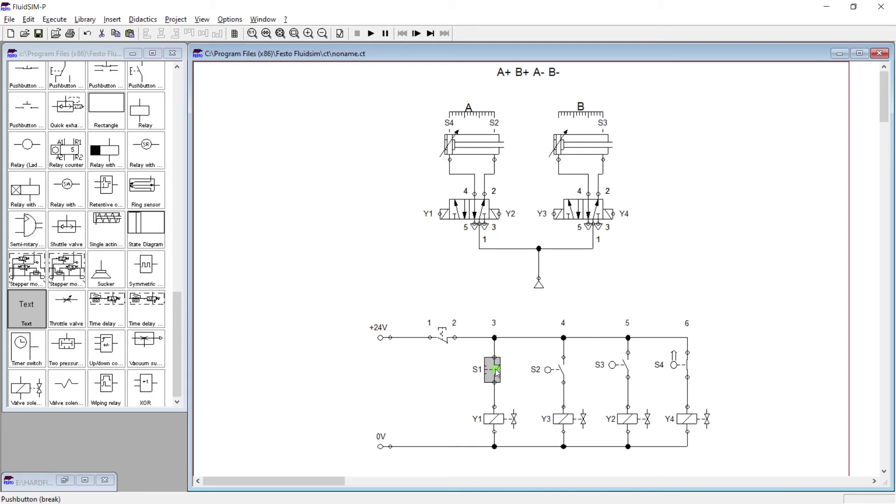
key(alt+Tab)
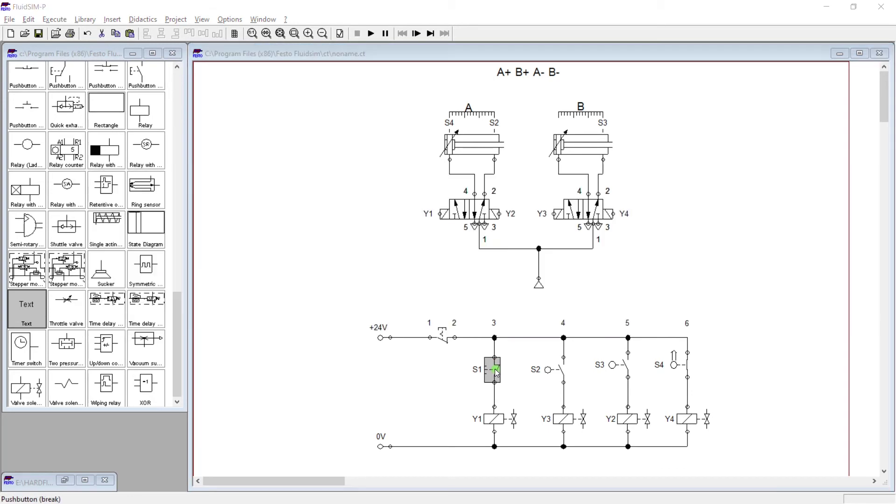
key(alt+Tab)
key(alt+Tab)
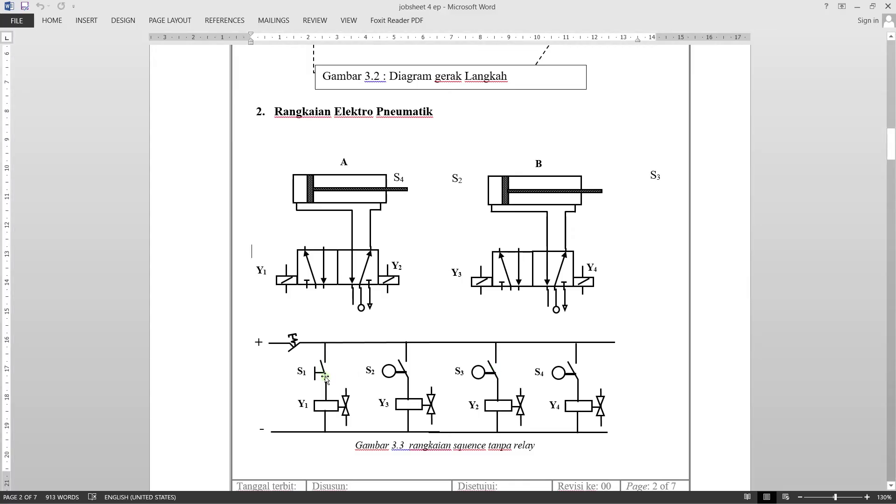
key(alt+Tab)
key(alt+Tab)
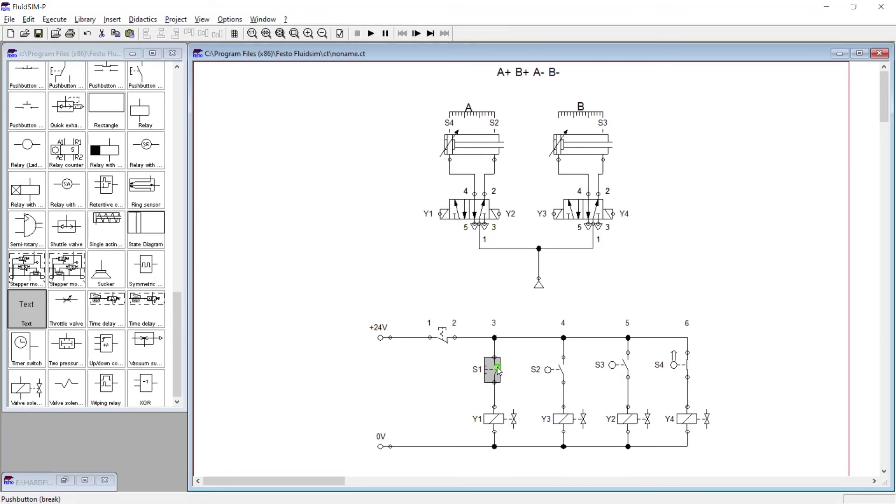
Replace break pushbutton S1 with a normally open pushbutton and wire it between the +24V line and solenoid Y1.
key(Delete)
drag(177, 317, 178, 237)
drag(148, 330, 496, 372)
click(513, 376)
click(493, 367)
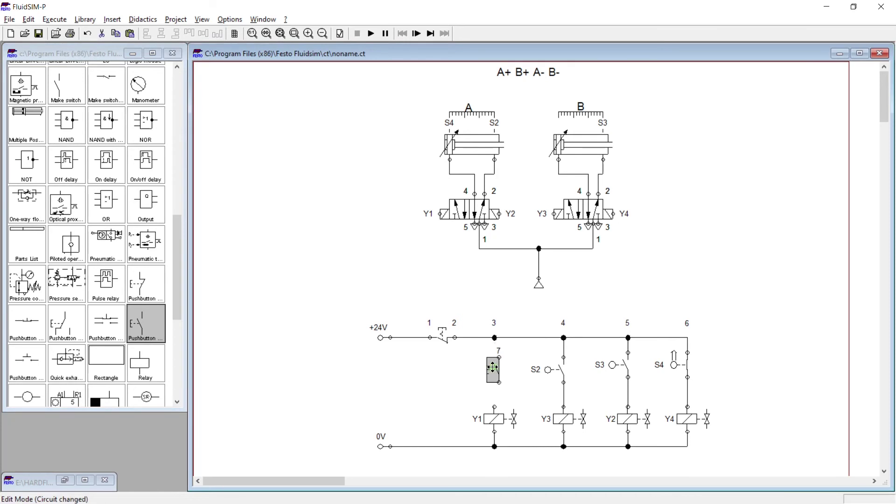
click(516, 373)
drag(494, 339, 494, 407)
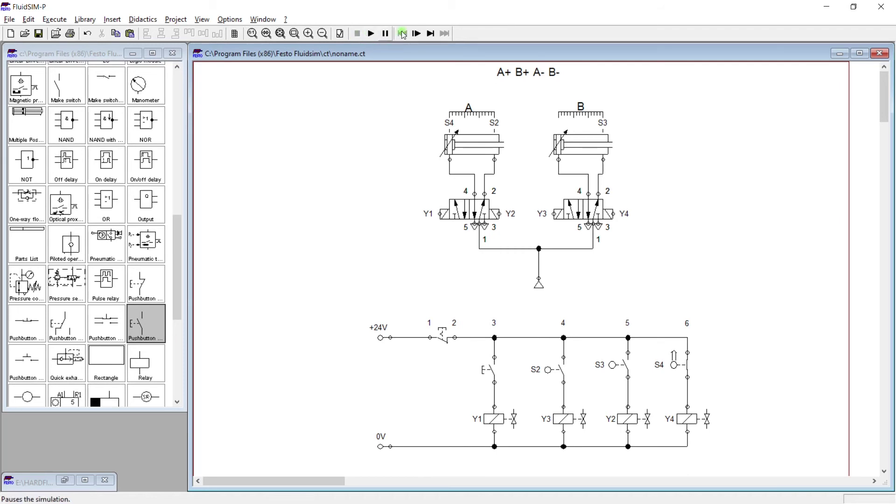
Start a single-step simulation and actuate the start pushbutton above Y1.
click(418, 34)
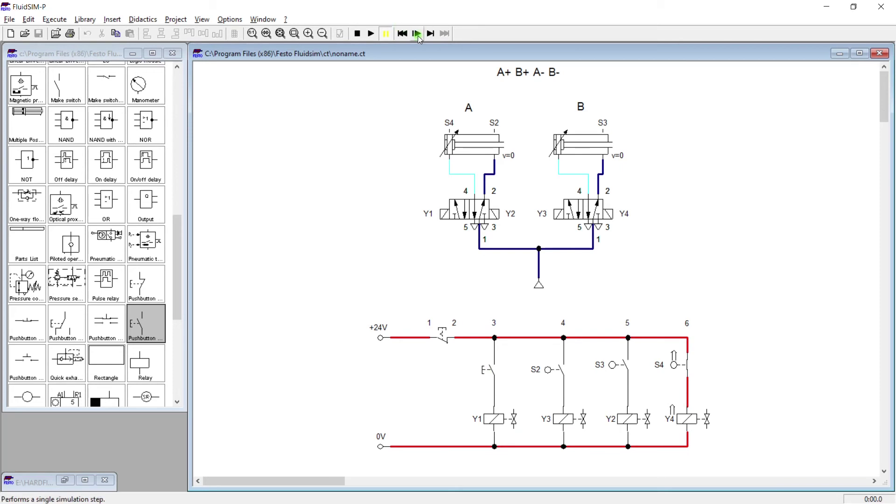
click(494, 364)
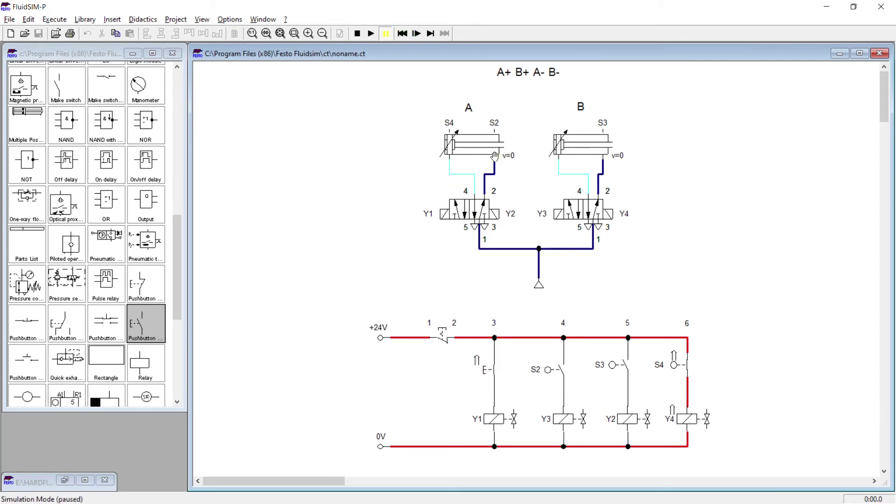
click(494, 368)
click(494, 367)
click(494, 368)
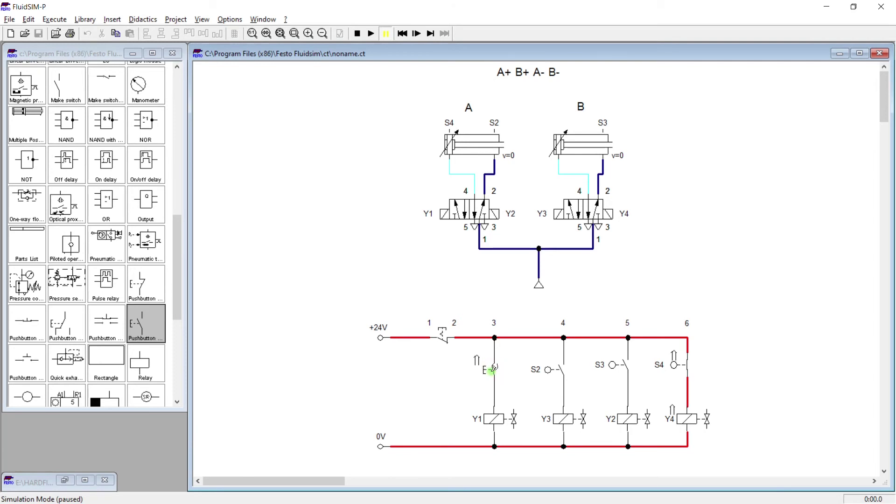
Advance the simulation one step at a time to examine the valve switching and the movements of cylinders A and B.
click(415, 33)
click(416, 33)
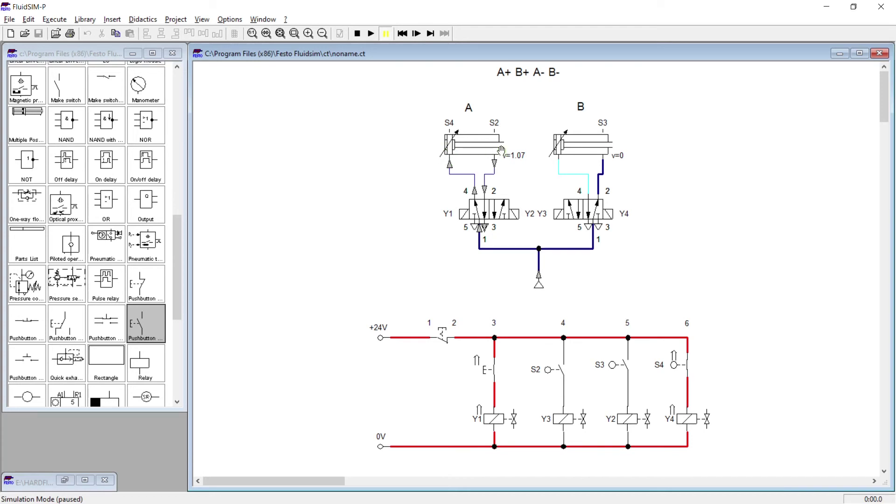
click(417, 33)
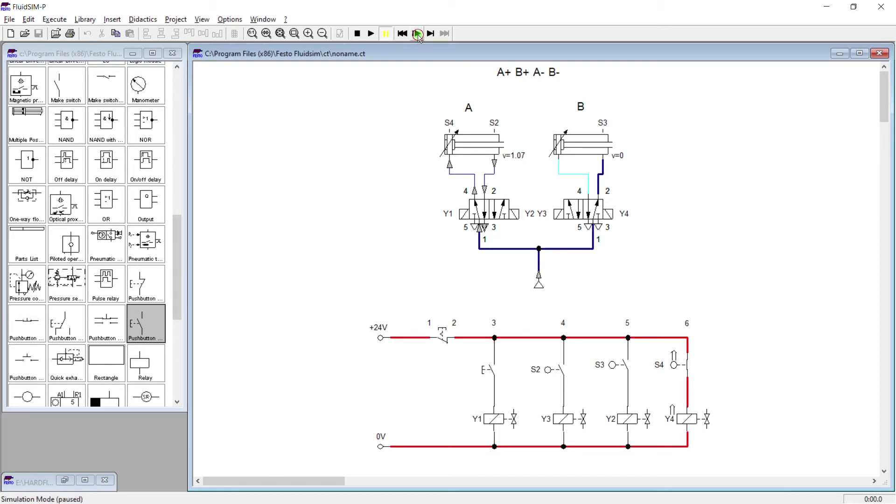
click(416, 34)
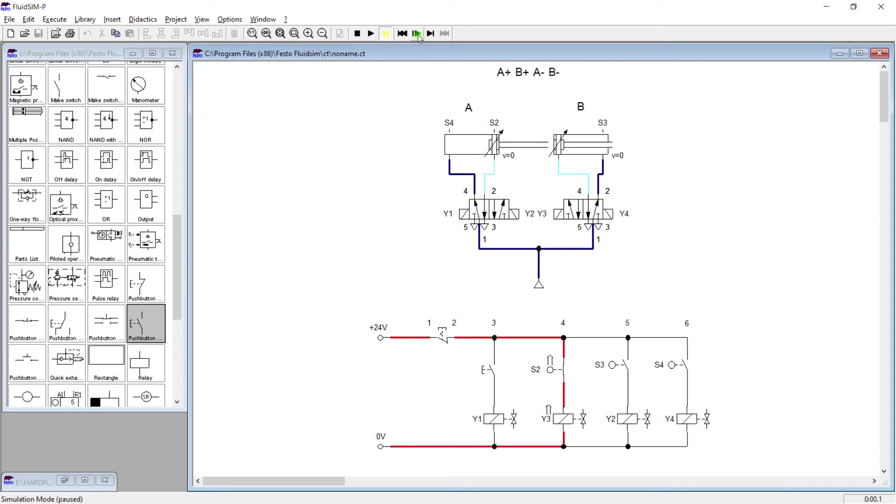
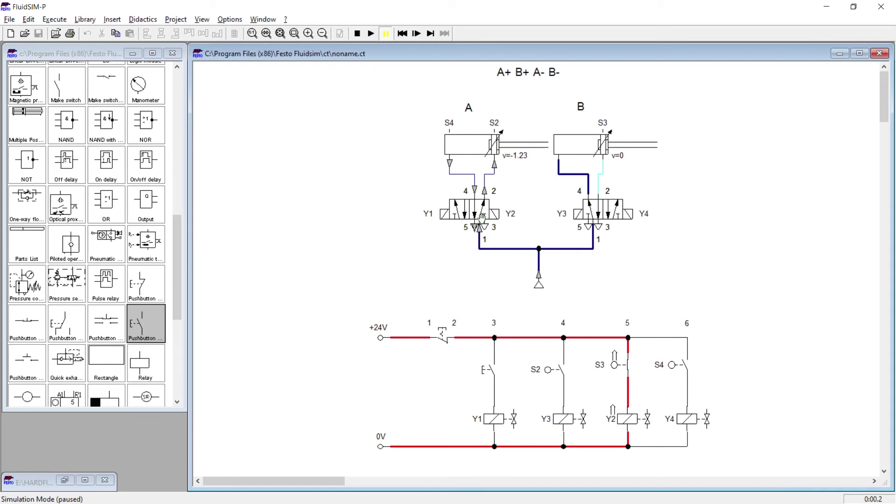
click(415, 33)
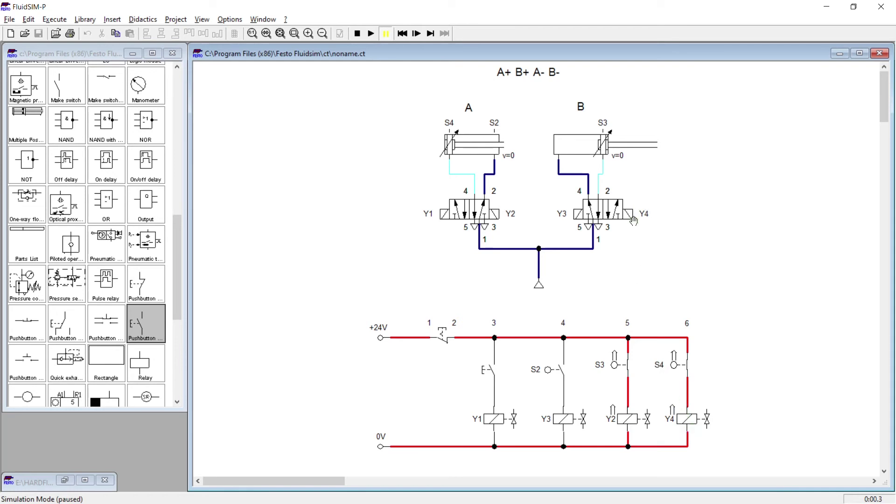
click(416, 34)
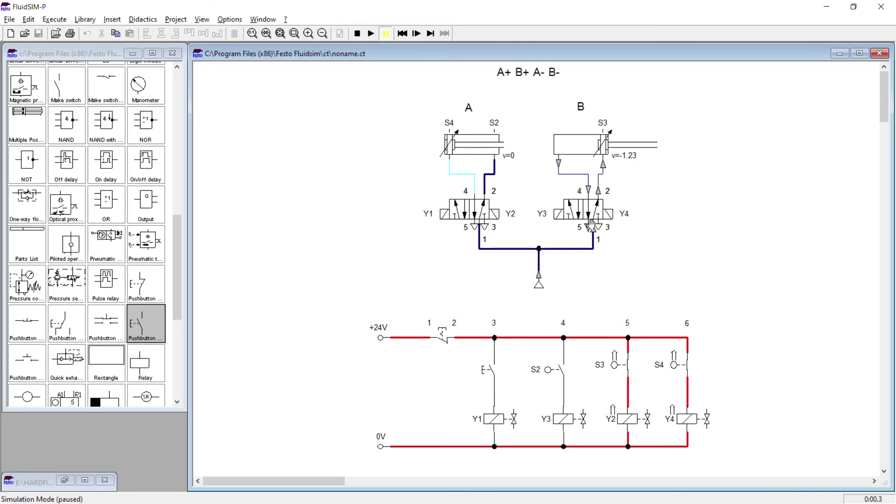
click(415, 34)
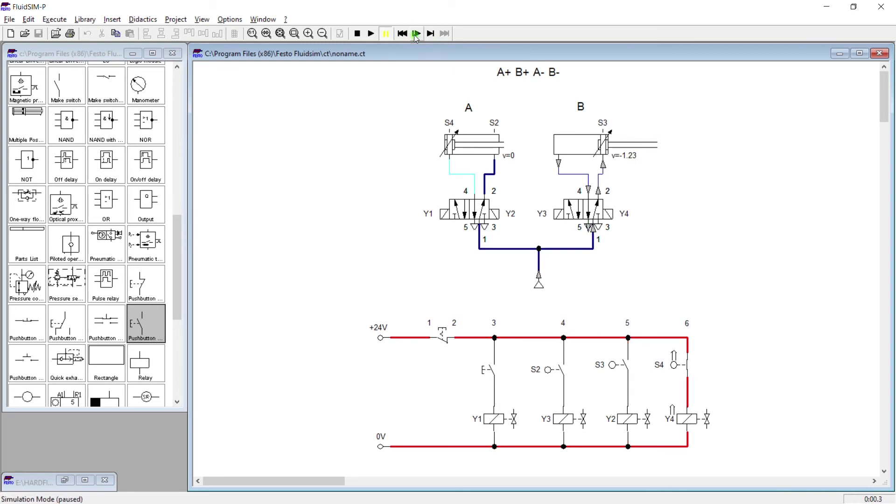
click(416, 34)
click(416, 33)
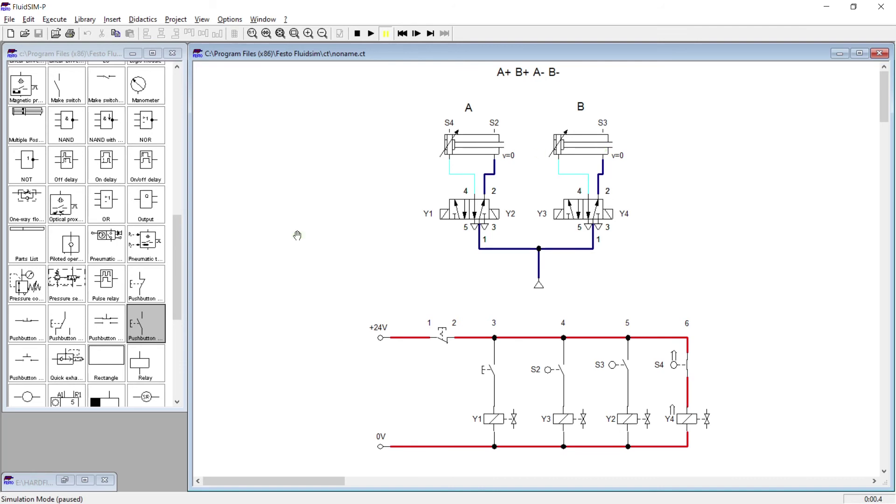
Return to edit mode and add a text label reading RANGKAIAN LANGSUNG to the left of cylinder A.
click(177, 246)
drag(177, 247, 181, 337)
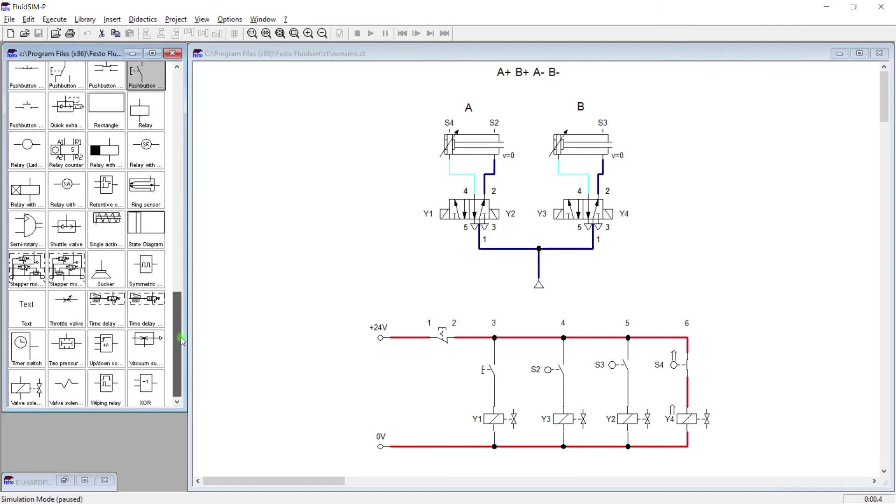
drag(26, 308, 235, 107)
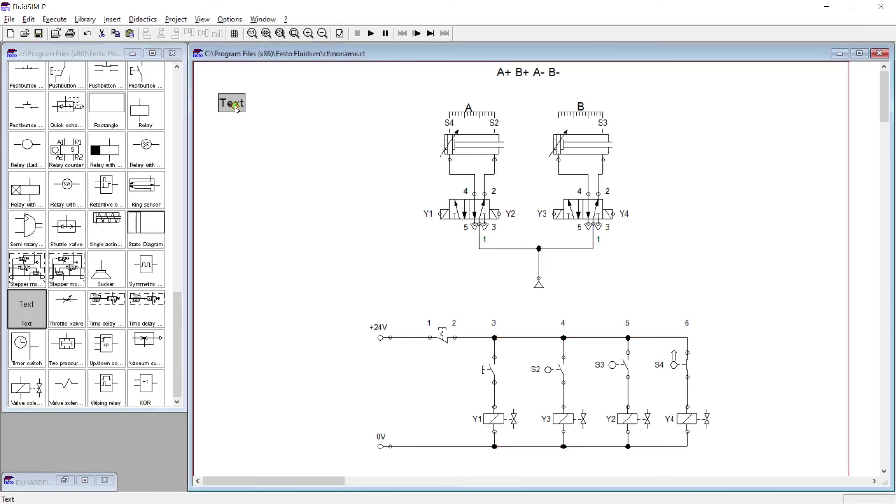
double_click(236, 108)
text(RA)
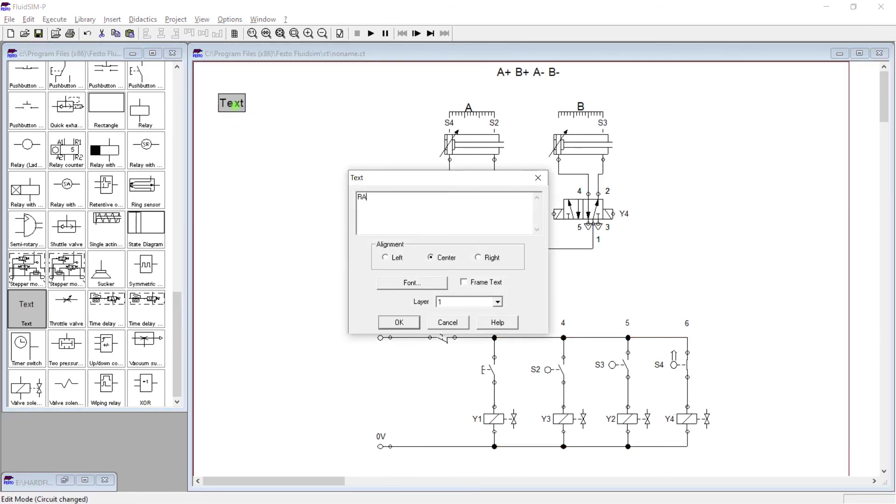
text(NGKAIAN LANGSUNG)
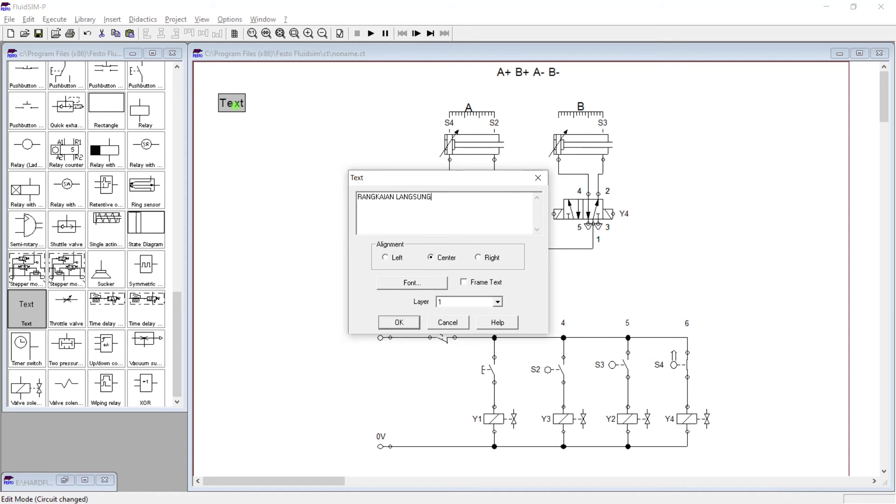
key(Return)
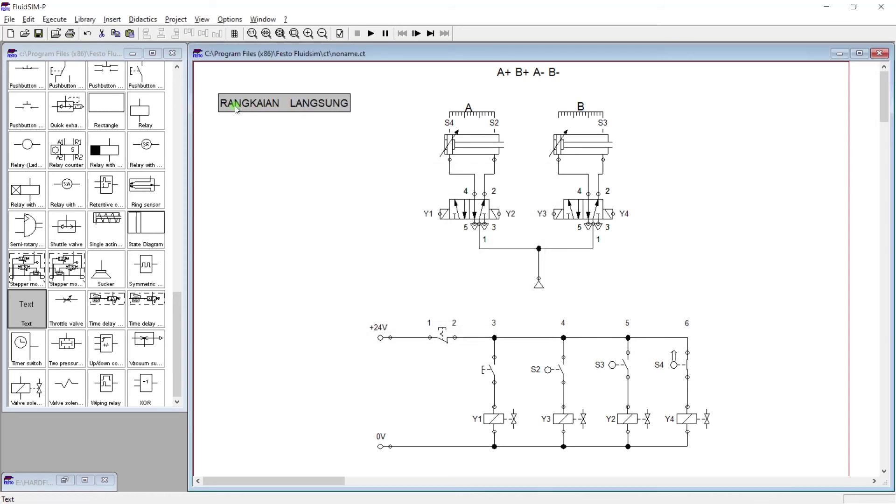
click(283, 131)
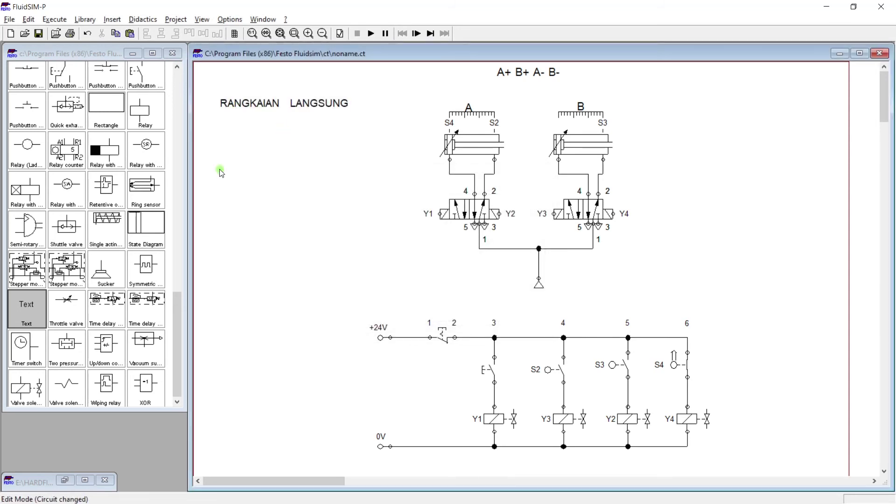
Add a second text label reading TANPA RELAY directly below RANGKAIAN LANGSUNG, aligned with its left edge.
drag(33, 331, 245, 125)
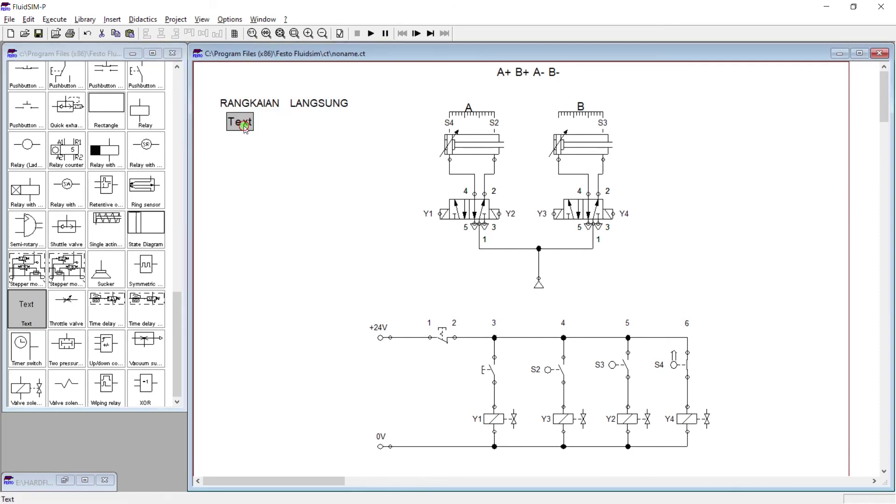
double_click(243, 125)
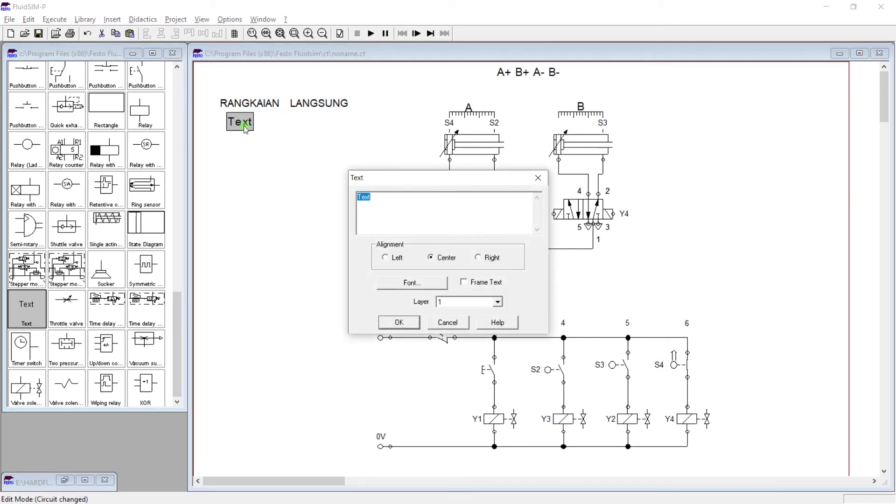
text(TANPA RELAY)
key(Return)
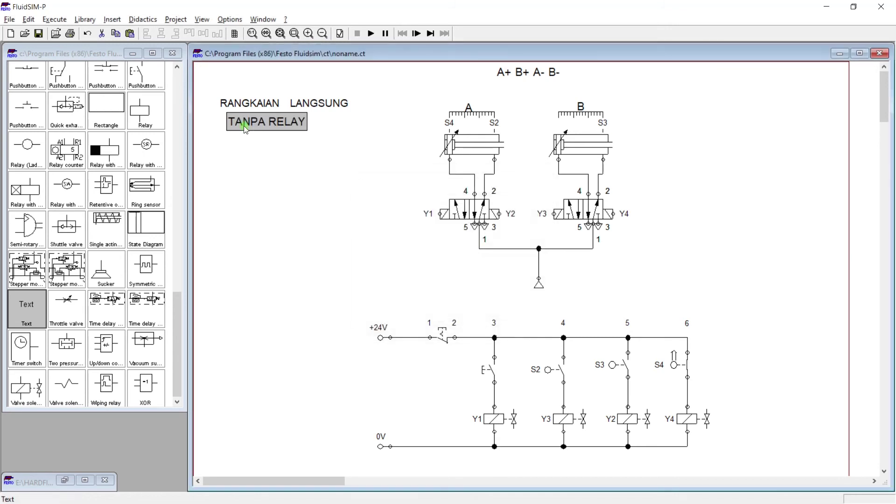
drag(246, 128, 238, 126)
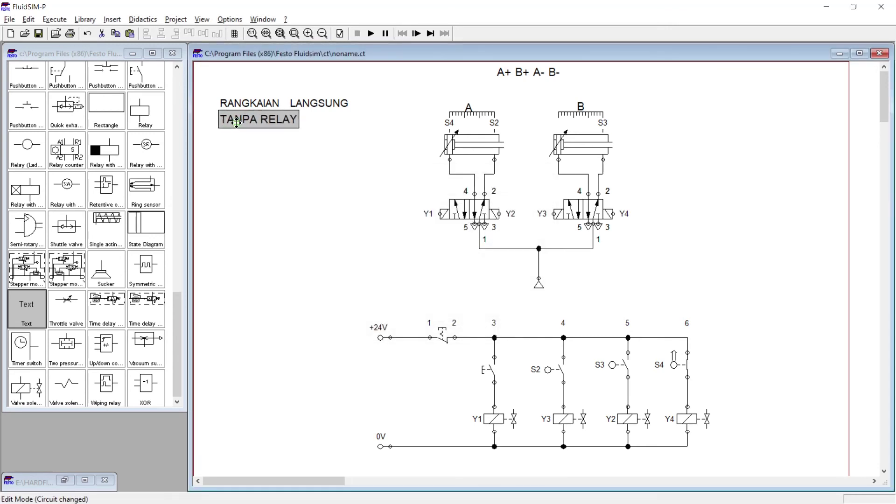
click(266, 136)
Set the font of the RANGKAIAN LANGSUNG label to Lemon/Milk at size 14.
click(266, 102)
double_click(266, 102)
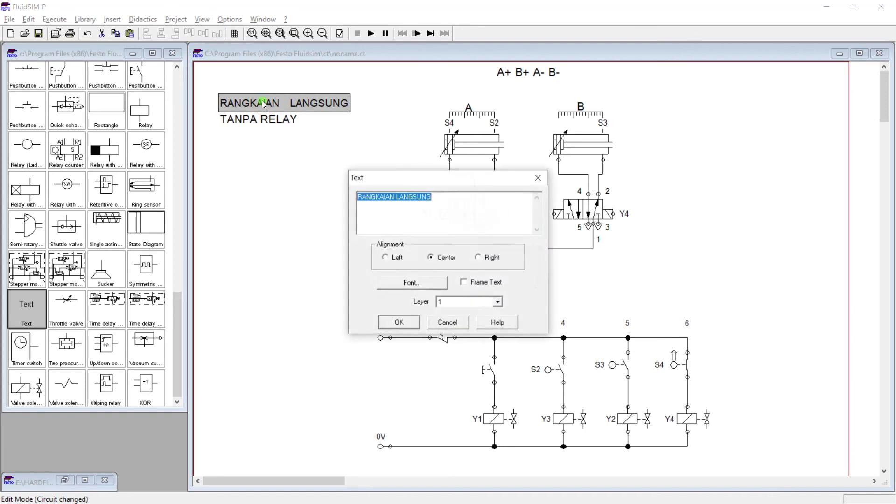
click(423, 278)
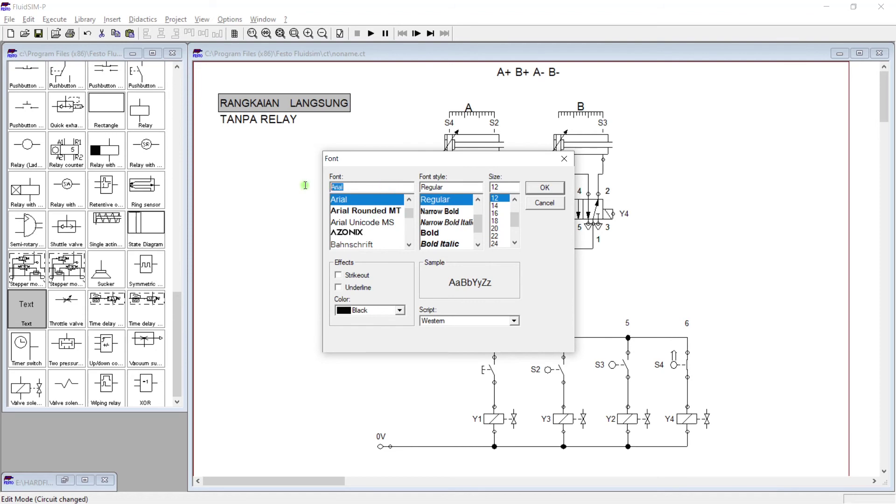
text(L)
click(361, 231)
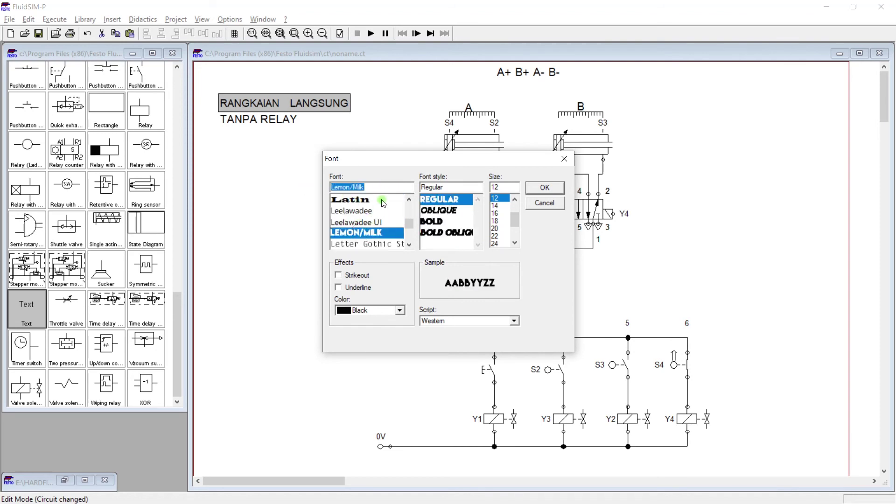
click(505, 206)
click(541, 188)
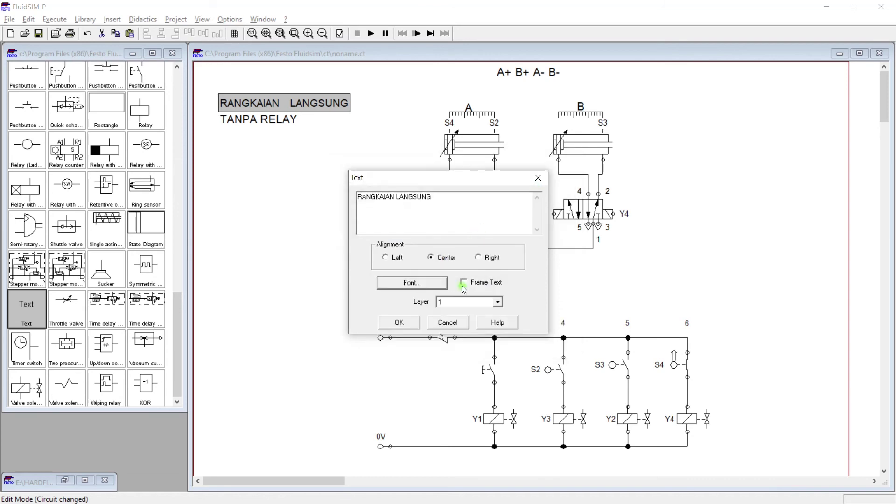
click(410, 323)
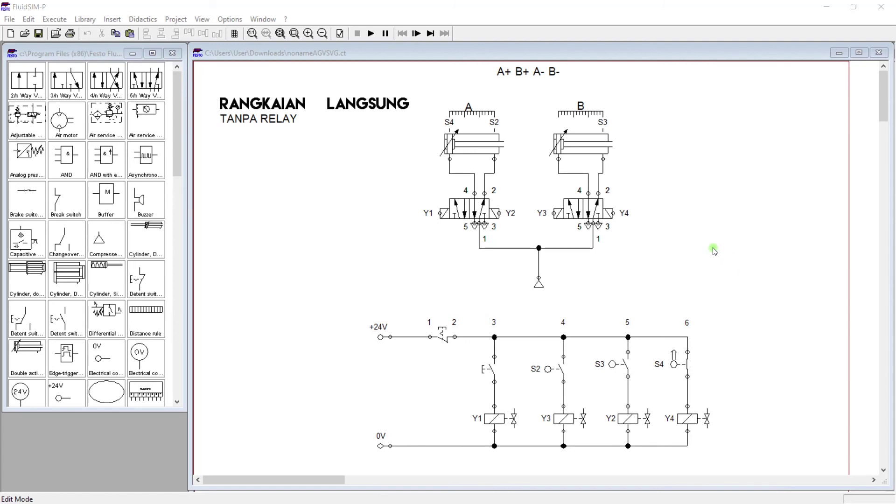
Switch to the Word job sheet and examine Gambar 3.4, the sequence circuit that uses relays.
key(alt+Tab)
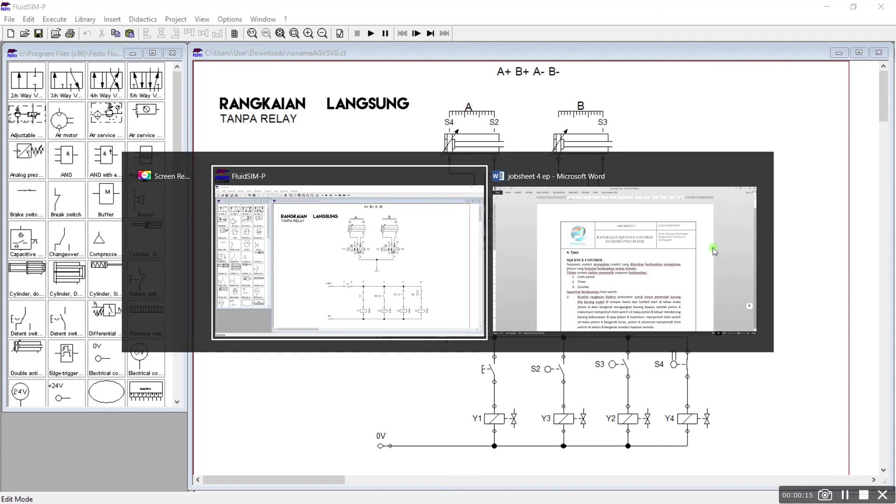
key(alt+Tab)
drag(891, 70, 893, 180)
mouse_move(891, 183)
mouse_down()
mouse_move(890, 208)
mouse_move(890, 198)
mouse_up()
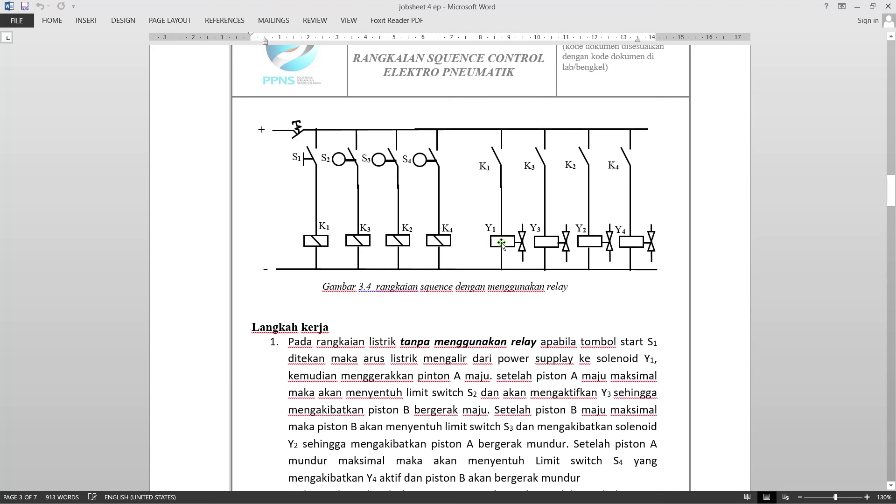
scroll(658, 238, up, 2)
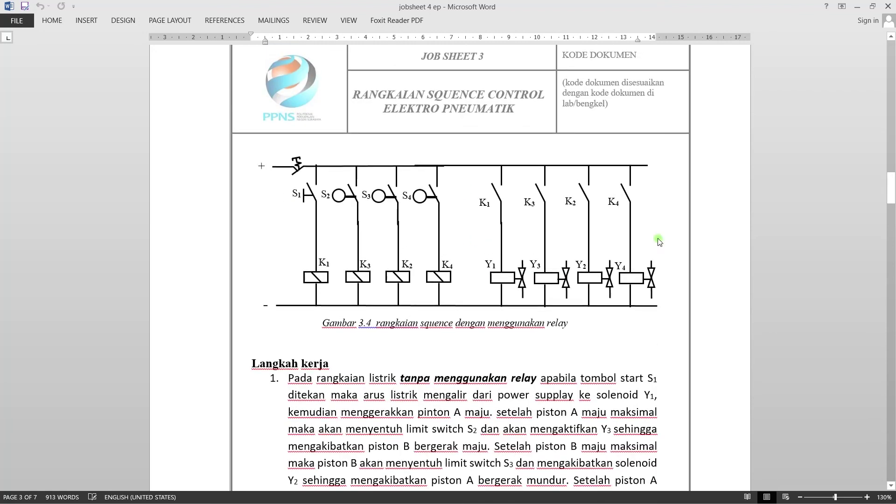
Compare the relay-free circuit in Gambar 3.3 with the relay circuit in Gambar 3.4 on the job sheet.
scroll(616, 223, up, 6)
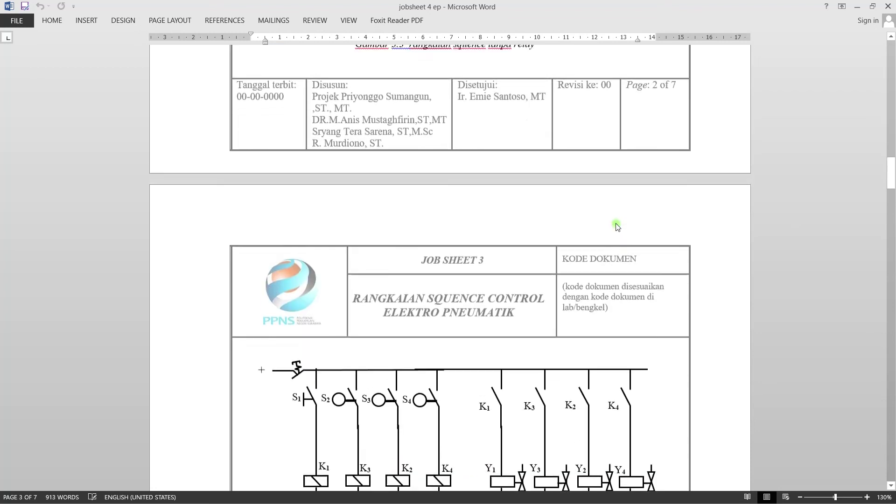
scroll(616, 223, up, 4)
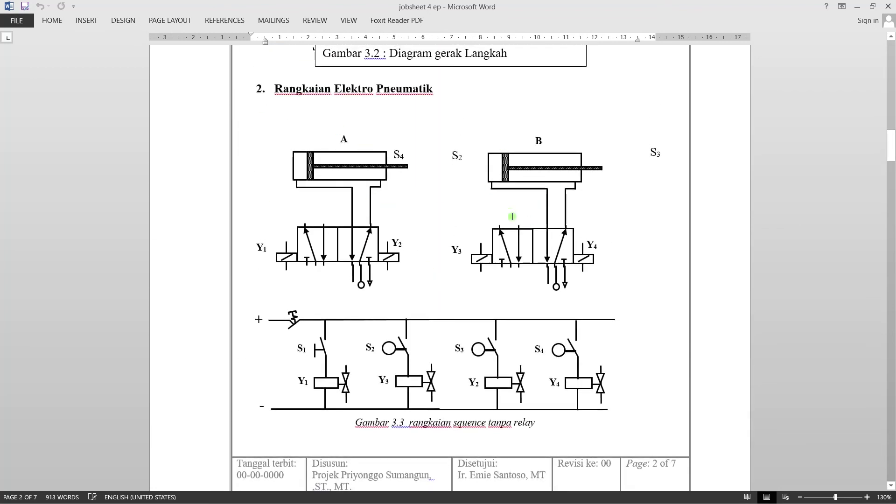
scroll(510, 210, down, 4)
scroll(512, 219, down, 2)
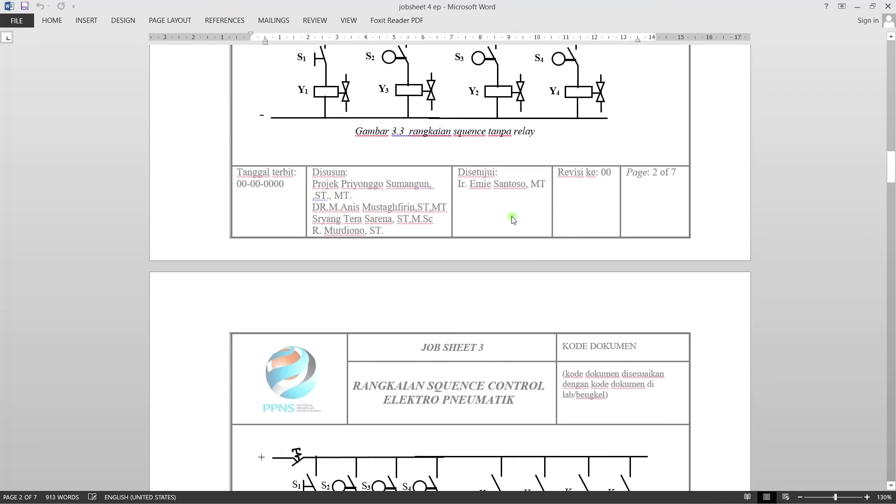
scroll(514, 219, down, 6)
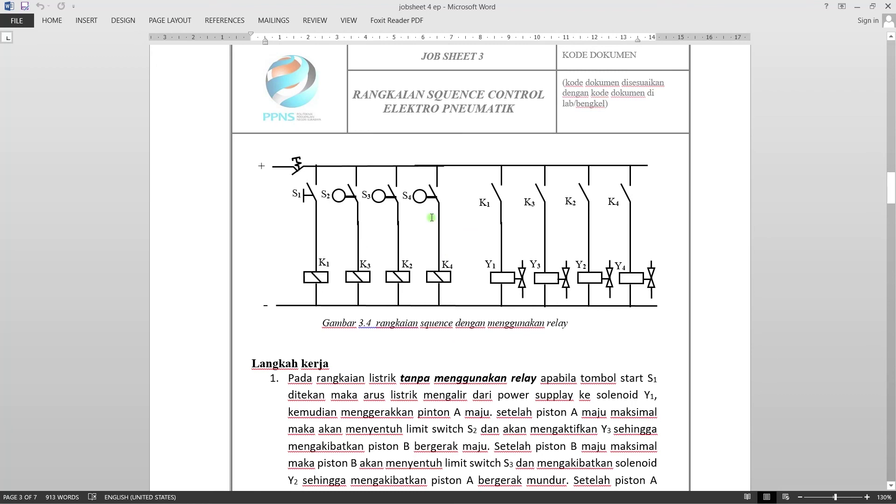
Switch to FluidSIM-P and bring up the already open circuit titled RANGKAIAN TAK LANGSUNG DENGAN RELAY.
key(alt+Tab)
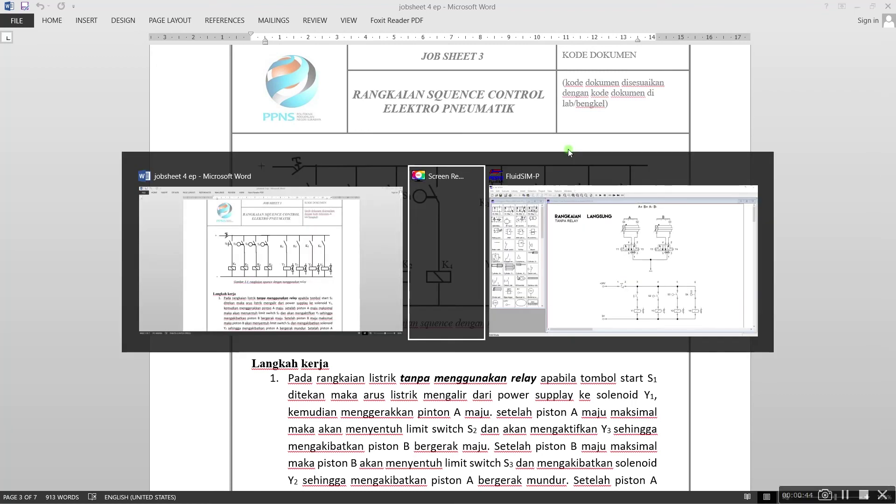
key(alt+Tab)
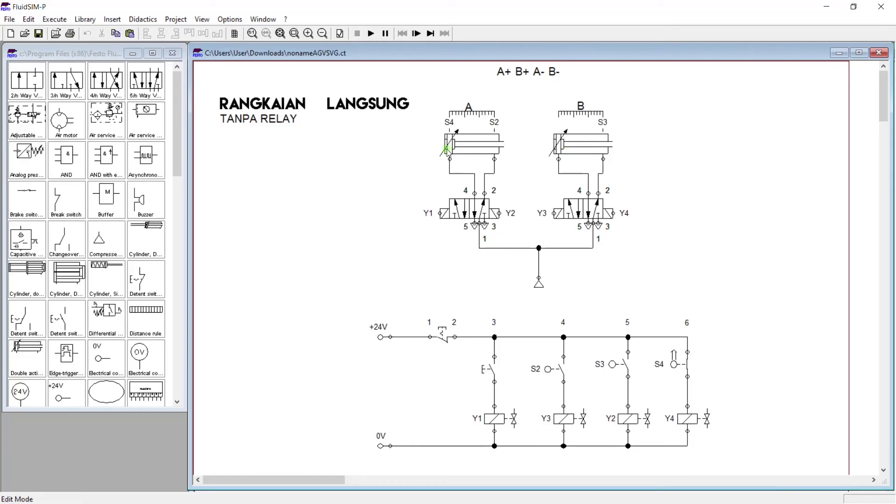
click(260, 19)
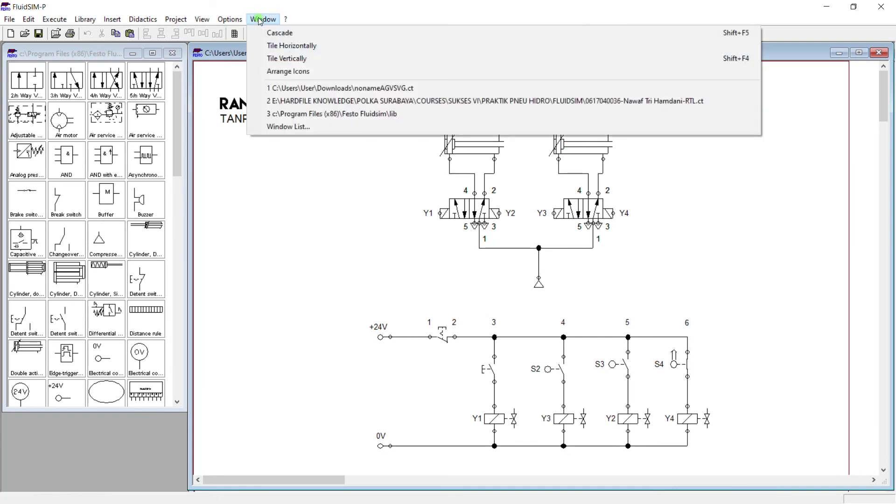
click(340, 101)
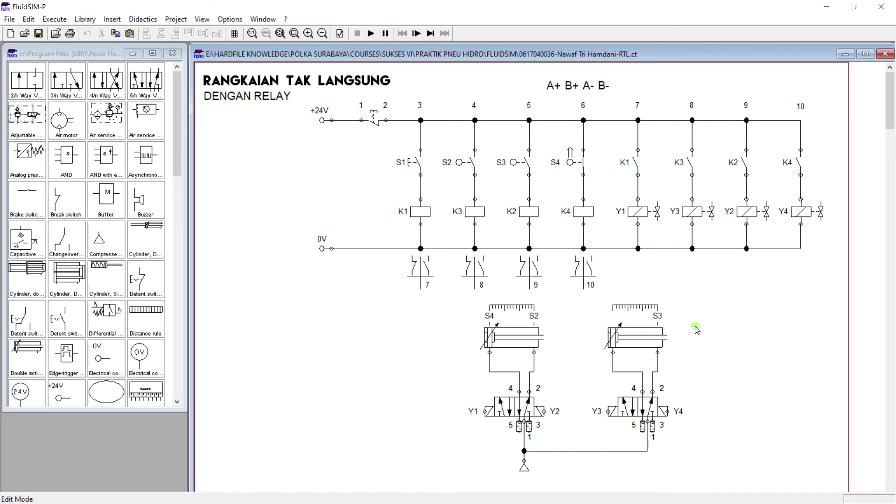
Simulate the relay circuit one state change at a time, actuating S1 and advancing until valve Y1/Y2 shifts.
click(429, 35)
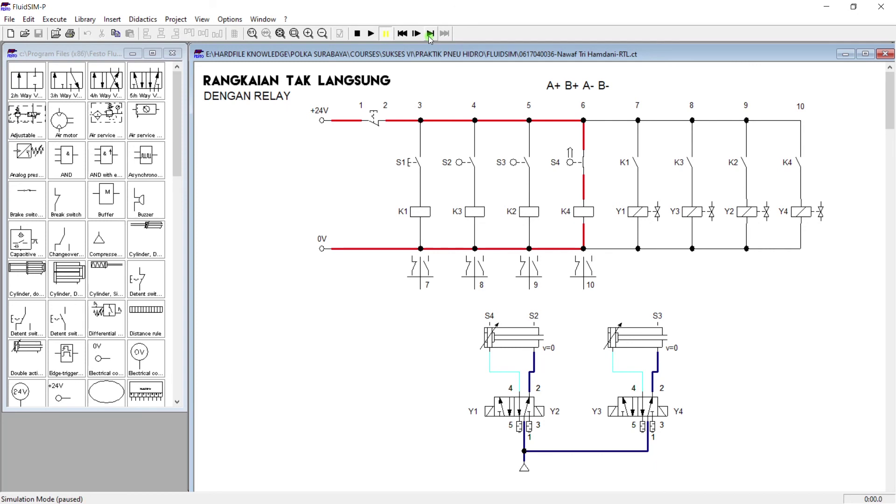
click(419, 158)
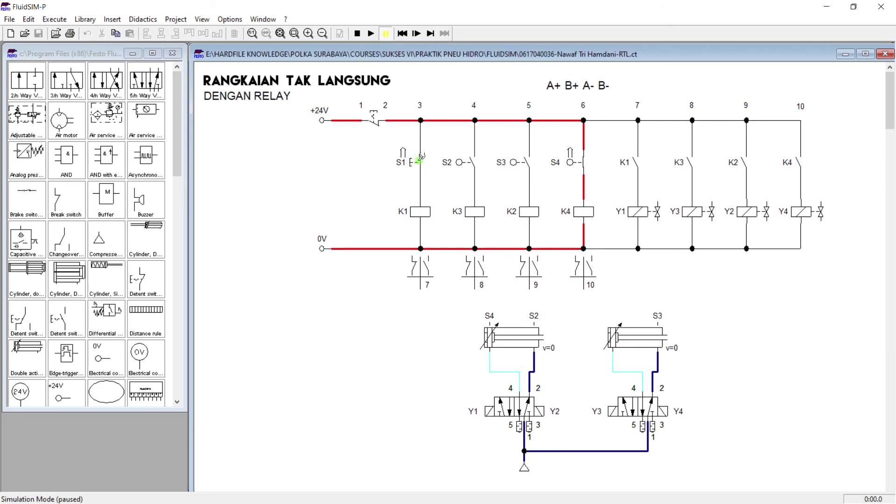
click(431, 33)
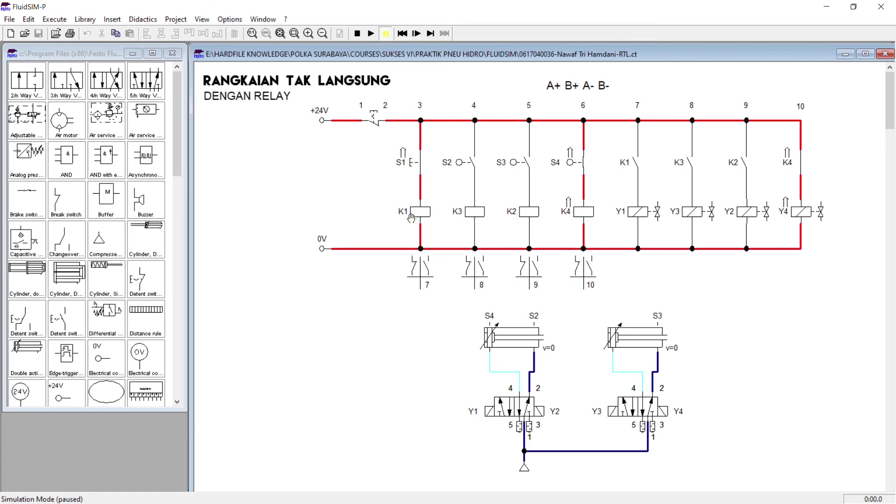
click(431, 34)
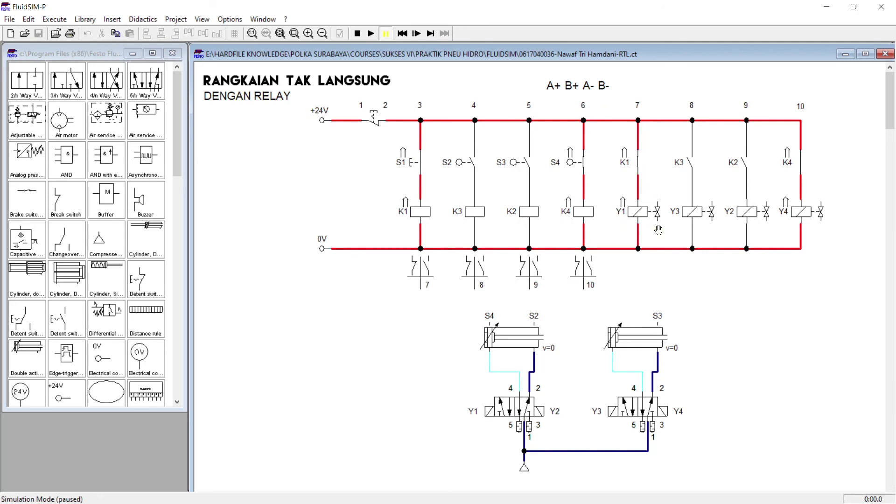
click(434, 36)
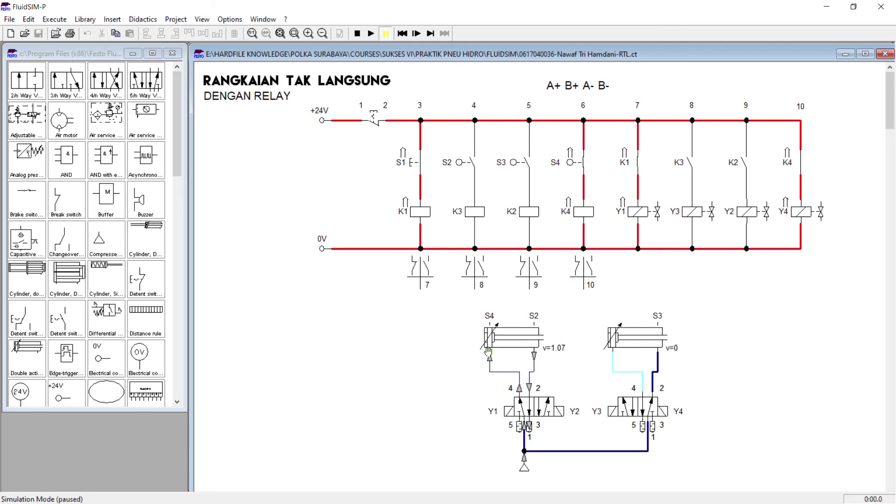
Advance the simulation through further state changes until the first cylinder is fully extended and actuates limit switch S2.
click(431, 37)
click(432, 37)
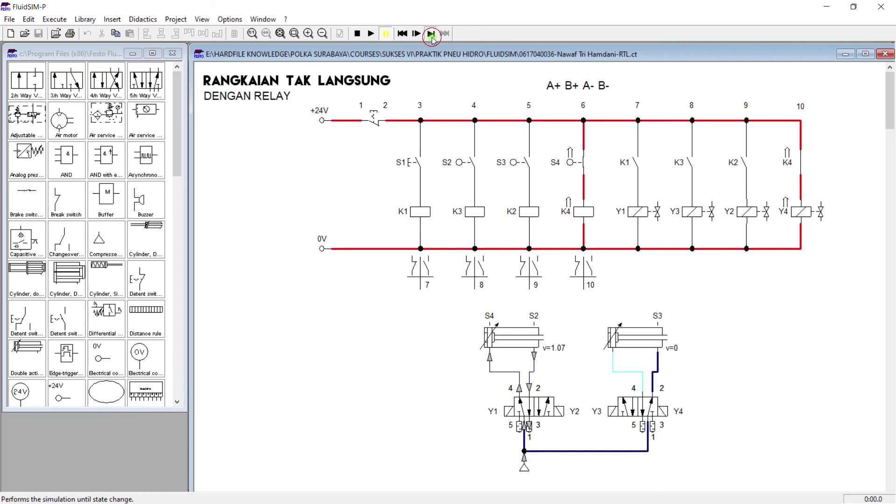
click(432, 37)
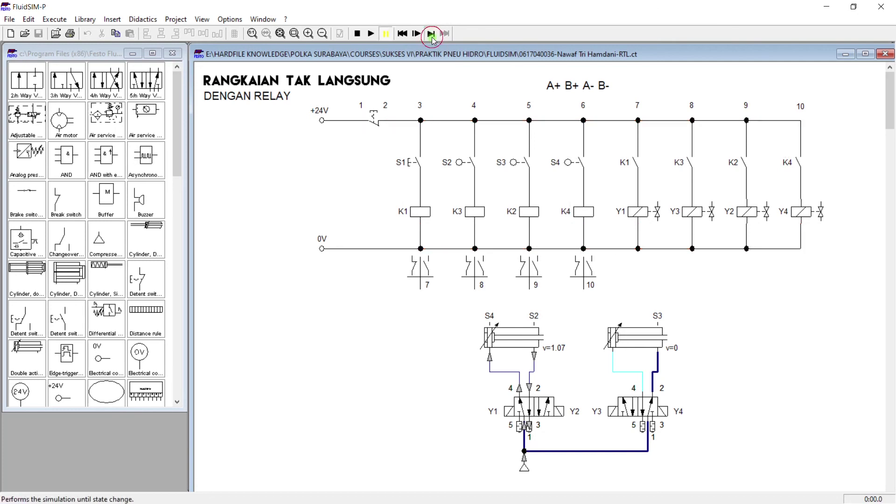
click(432, 37)
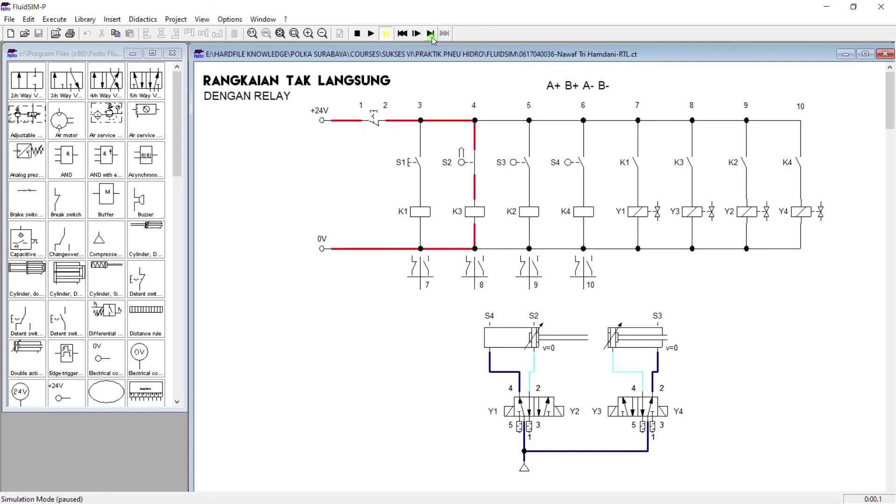